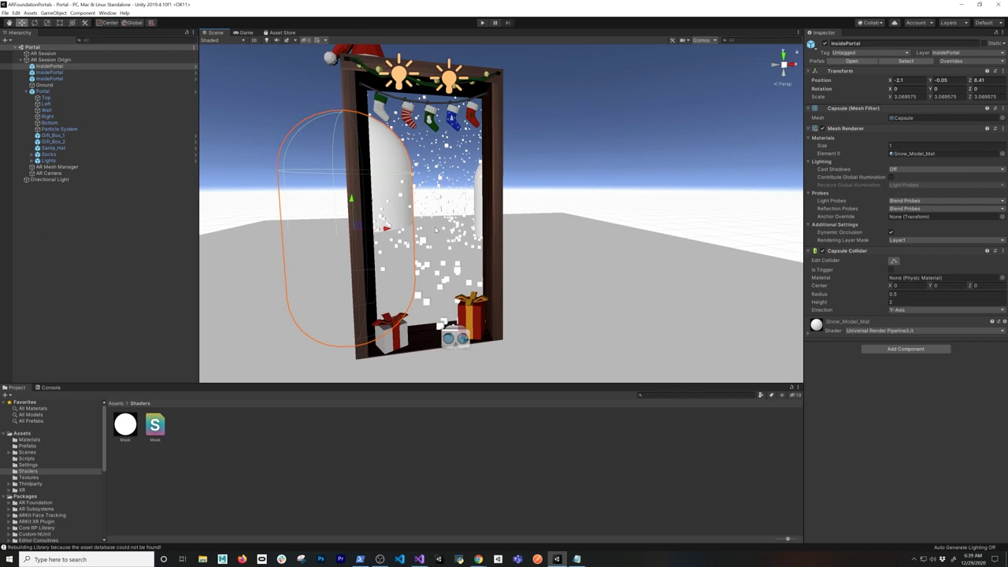
Examine the portal frame and its masked Wall opening in the scene from several angles
{"action": "left_click", "coordinate": [494, 80]}
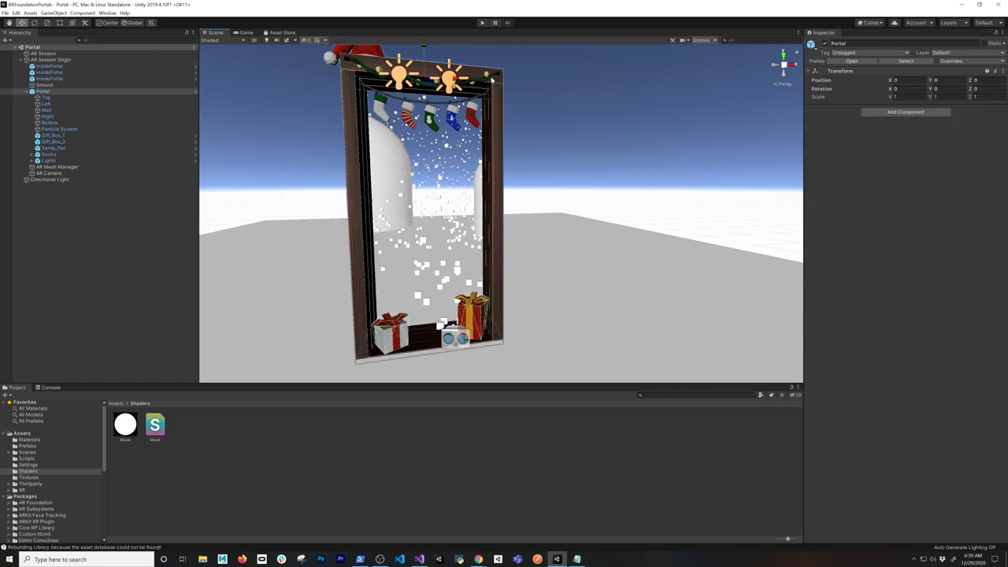
{"action": "left_click", "coordinate": [432, 212]}
{"action": "left_click_drag", "start_coordinate": [430, 204], "coordinate": [483, 203], "text": "alt"}
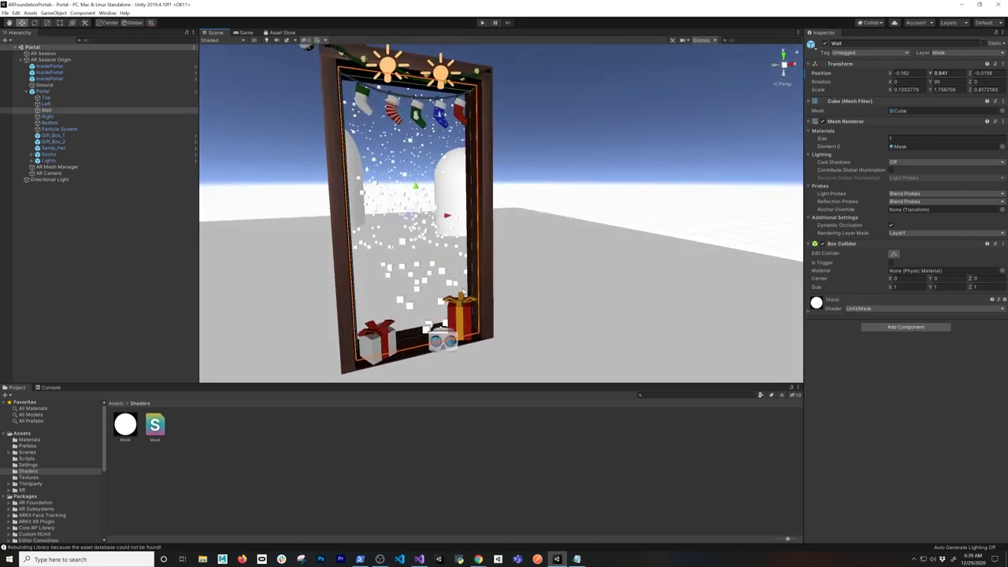
{"action": "left_click_drag", "start_coordinate": [412, 242], "coordinate": [420, 237], "text": "alt"}
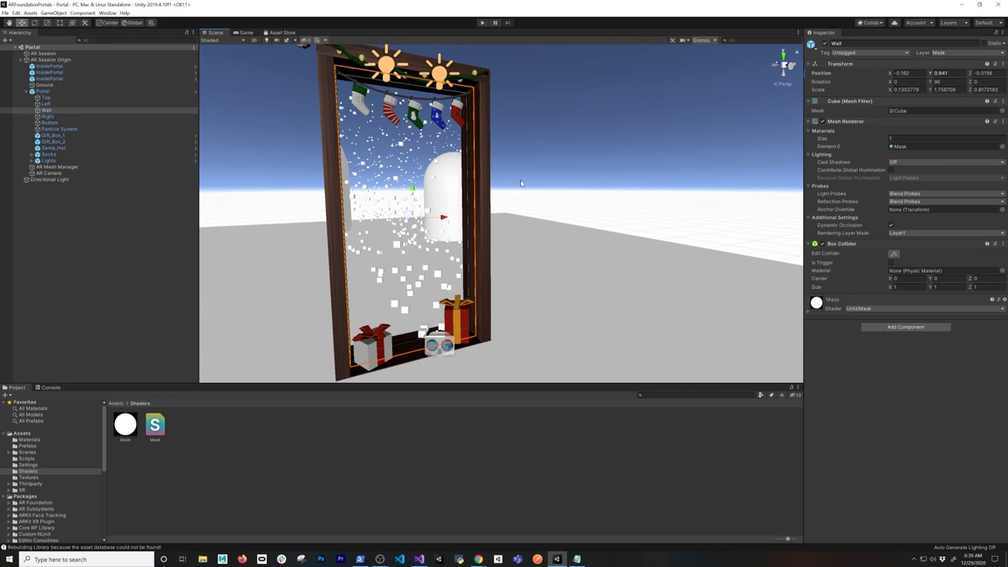
{"action": "left_click_drag", "start_coordinate": [510, 198], "coordinate": [443, 203], "text": "alt"}
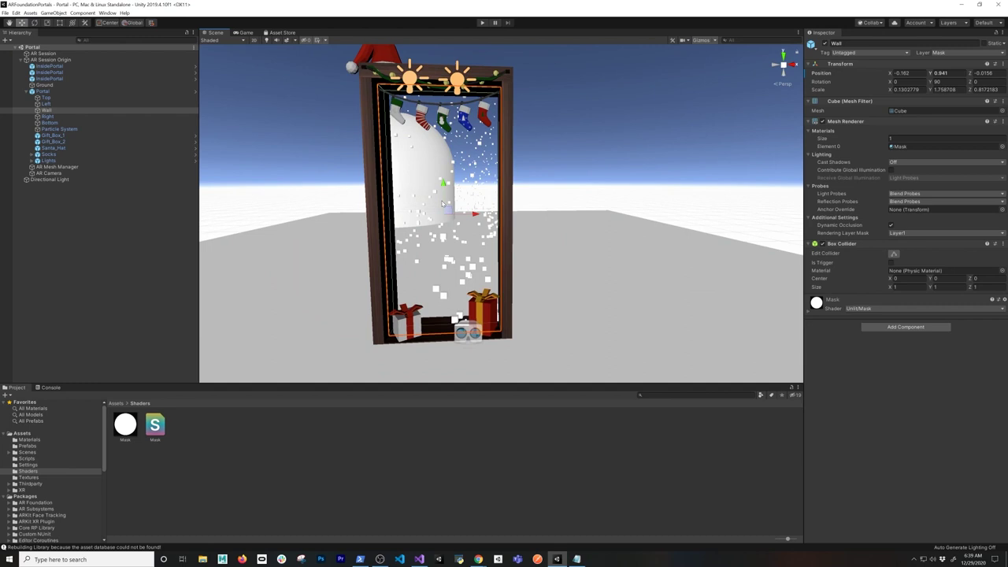
{"action": "left_click_drag", "start_coordinate": [419, 201], "coordinate": [423, 195], "text": "alt"}
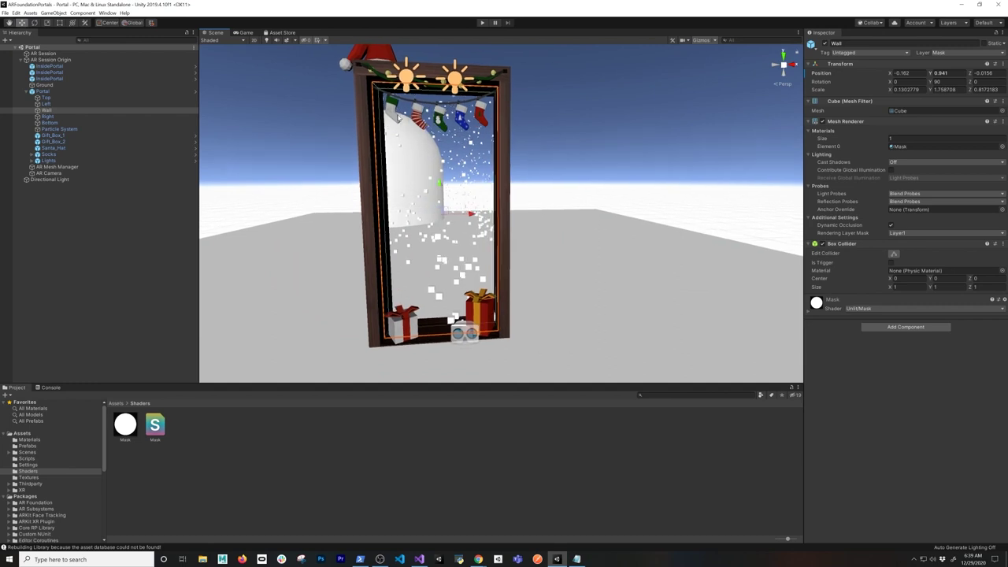
{"action": "left_click_drag", "start_coordinate": [415, 148], "coordinate": [429, 148], "text": "alt"}
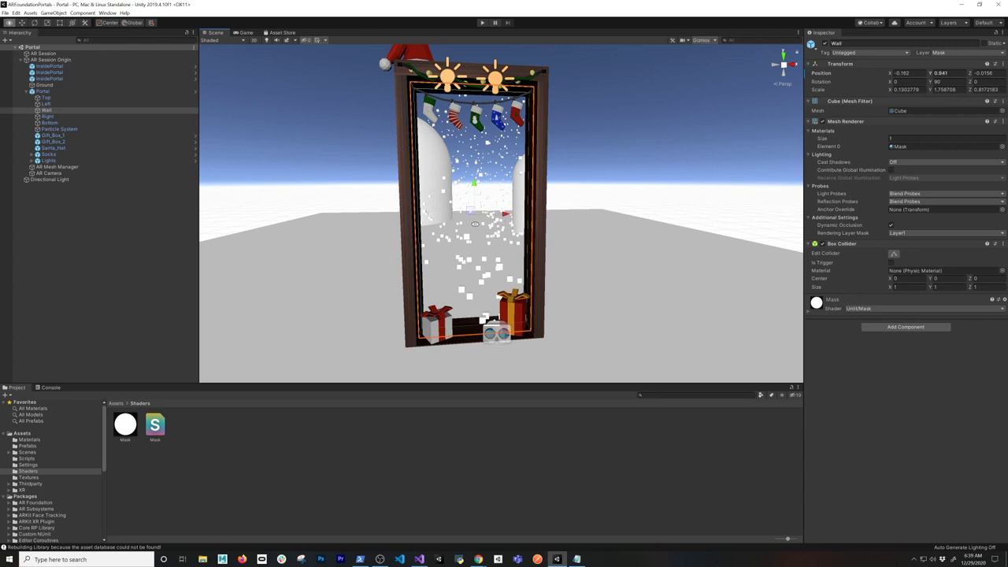
{"action": "left_click_drag", "start_coordinate": [475, 224], "coordinate": [511, 224], "text": "alt"}
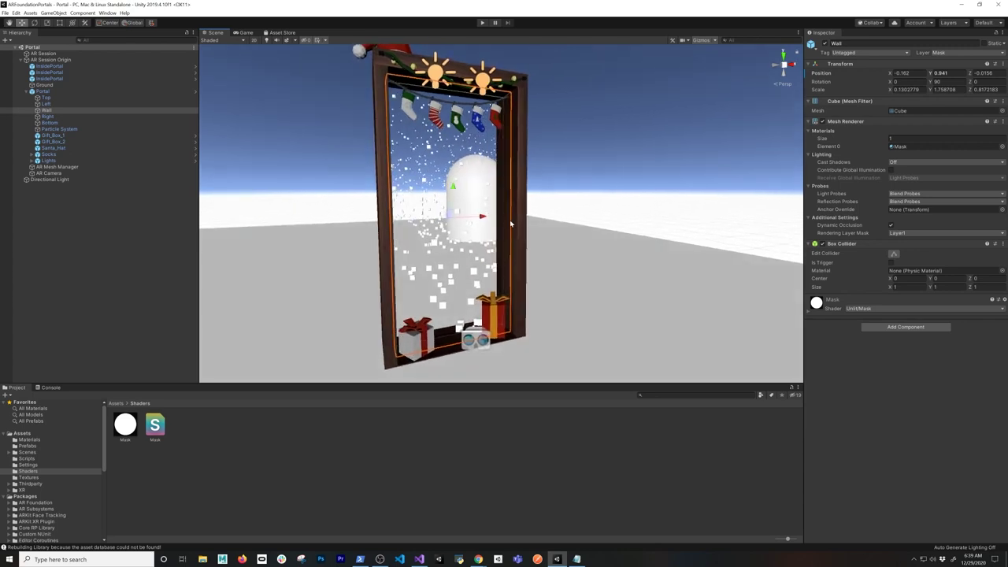
{"action": "scroll", "coordinate": [511, 220], "scroll_direction": "up", "scroll_amount": 3}
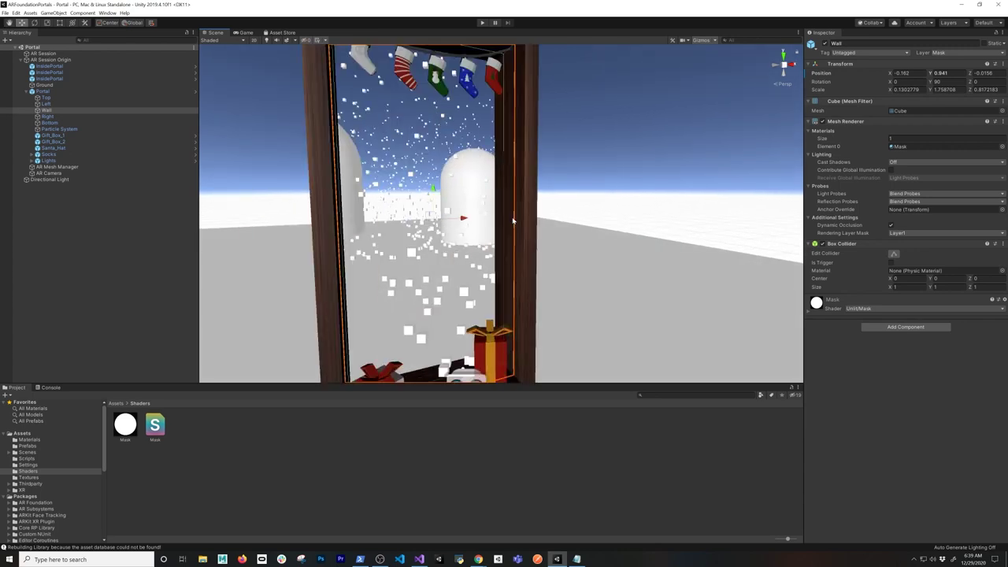
{"action": "left_click_drag", "start_coordinate": [500, 220], "coordinate": [502, 219], "text": "alt"}
Inspect the Portal object's frame parts one by one: Top, Left, Wall, Right and Bottom, including the Wall's Mask material
{"action": "left_click", "coordinate": [42, 91]}
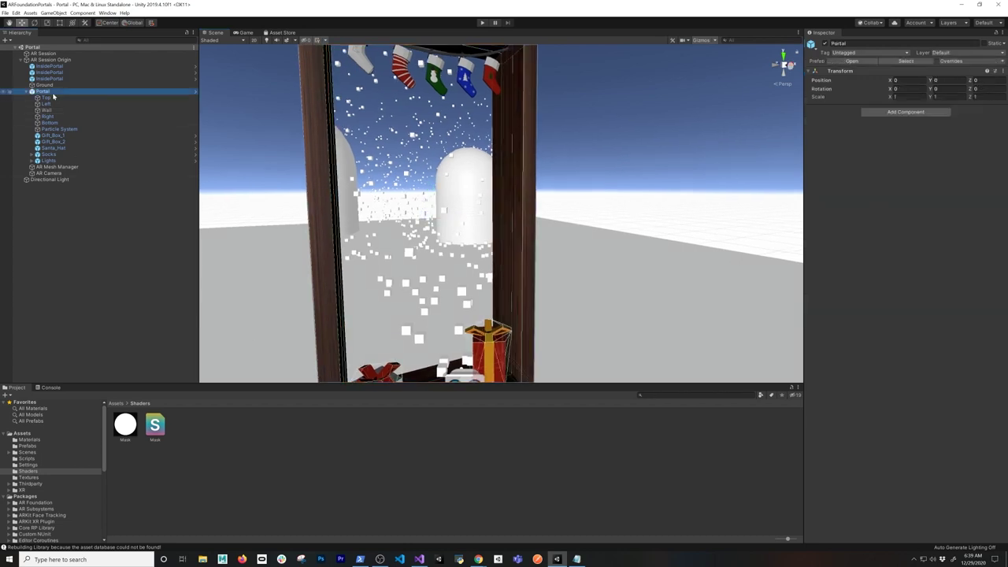
{"action": "left_click", "coordinate": [46, 97]}
{"action": "scroll", "coordinate": [346, 161], "scroll_direction": "down", "scroll_amount": 4}
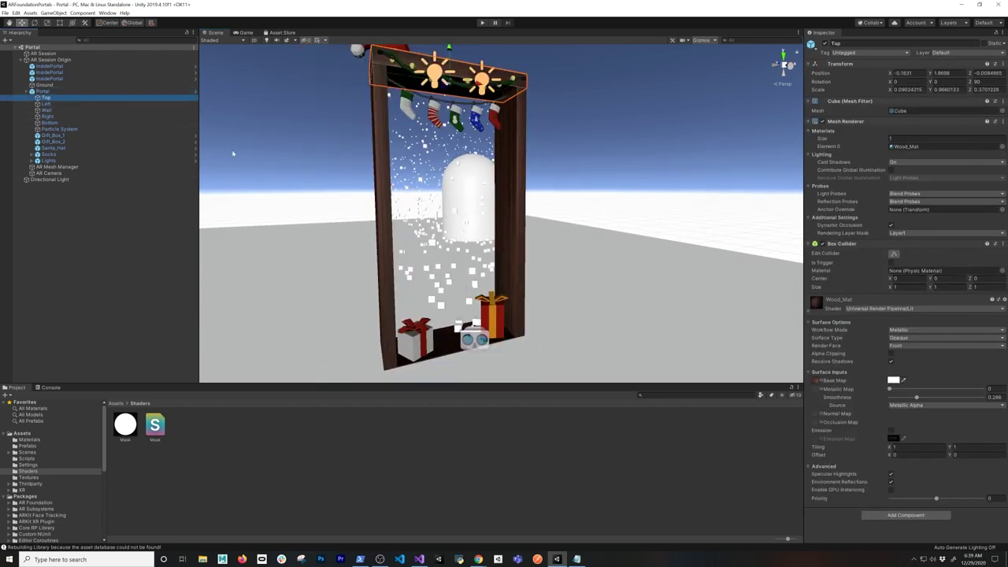
{"action": "left_click", "coordinate": [61, 104]}
{"action": "left_click", "coordinate": [48, 110]}
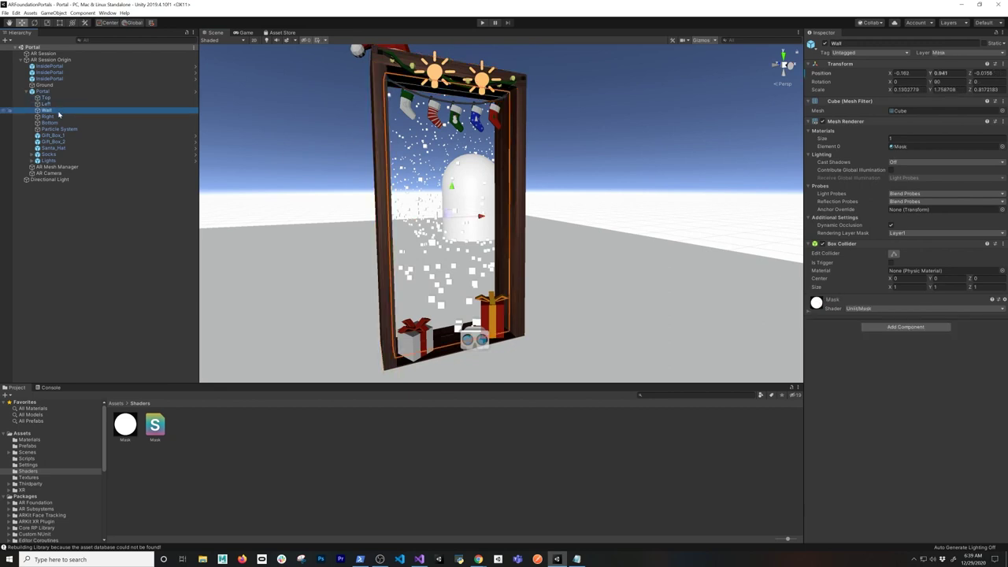
{"action": "left_click_drag", "start_coordinate": [446, 200], "coordinate": [408, 193], "text": "alt"}
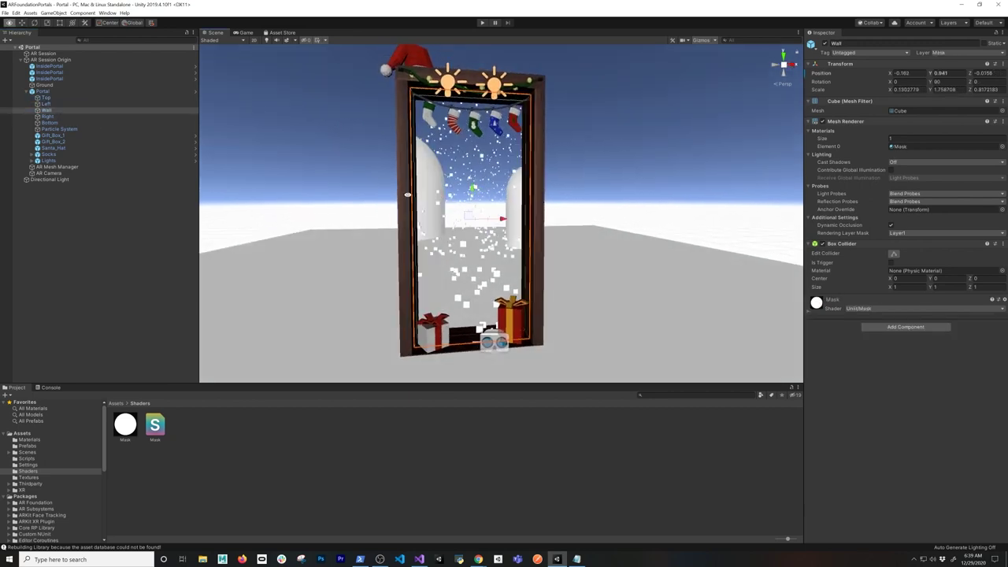
{"action": "left_click_drag", "start_coordinate": [501, 207], "coordinate": [494, 209], "text": "alt"}
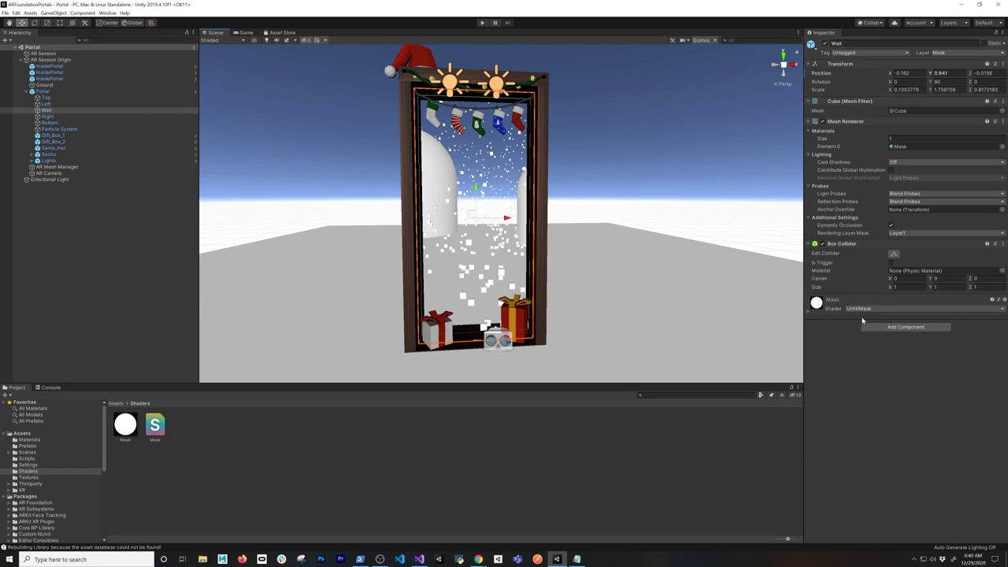
{"action": "left_click", "coordinate": [46, 116]}
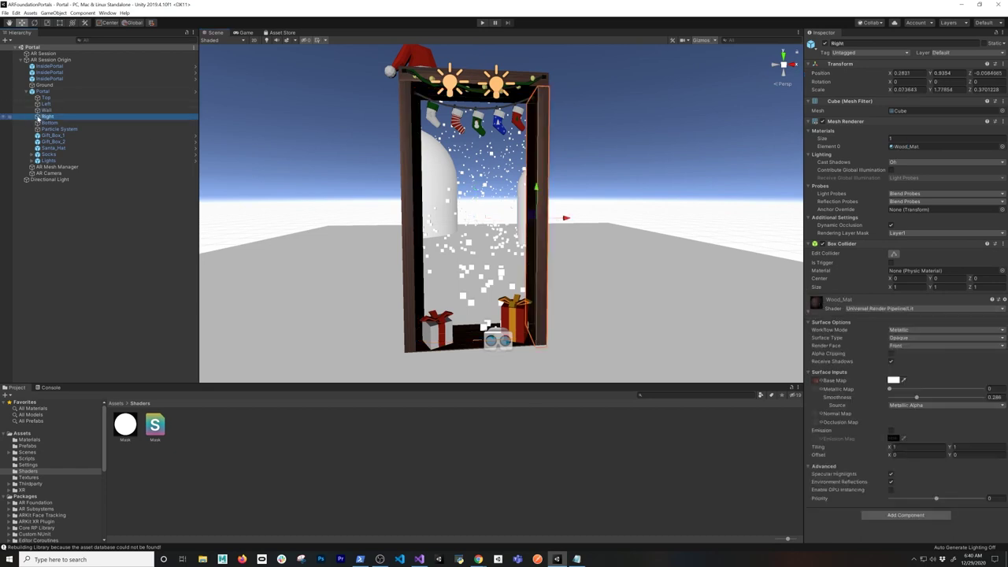
{"action": "left_click", "coordinate": [46, 123]}
Inspect the portal's Particle System and view its falling snow through the opening from different distances and angles
{"action": "left_click", "coordinate": [61, 130]}
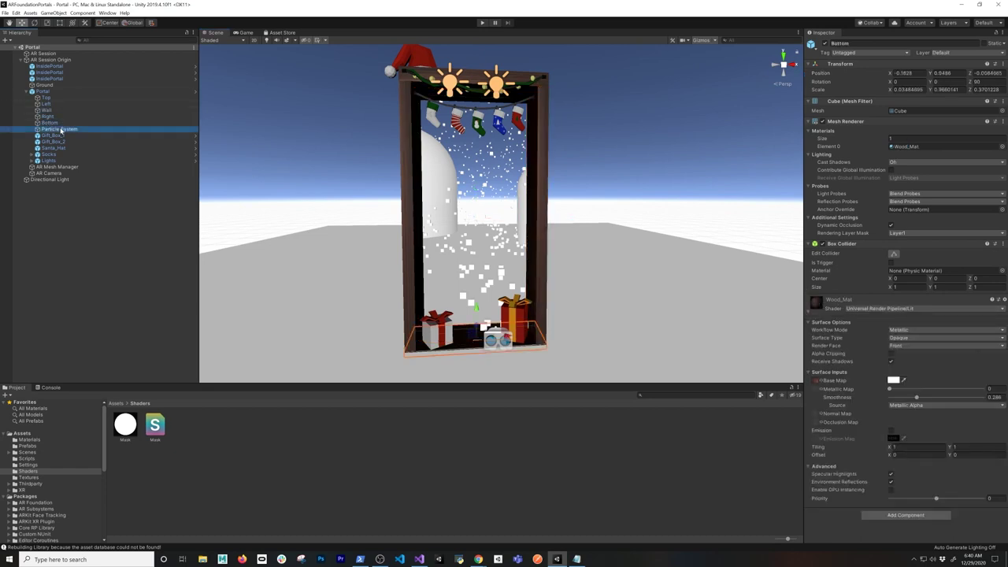
{"action": "mouse_move", "coordinate": [498, 230]}
{"action": "left_mouse_down", "text": "alt"}
{"action": "mouse_move", "coordinate": [445, 240]}
{"action": "mouse_move", "coordinate": [511, 240]}
{"action": "left_mouse_up", "text": "alt"}
{"action": "scroll", "coordinate": [510, 240], "scroll_direction": "up", "scroll_amount": 3}
{"action": "scroll", "coordinate": [510, 240], "scroll_direction": "down", "scroll_amount": 6}
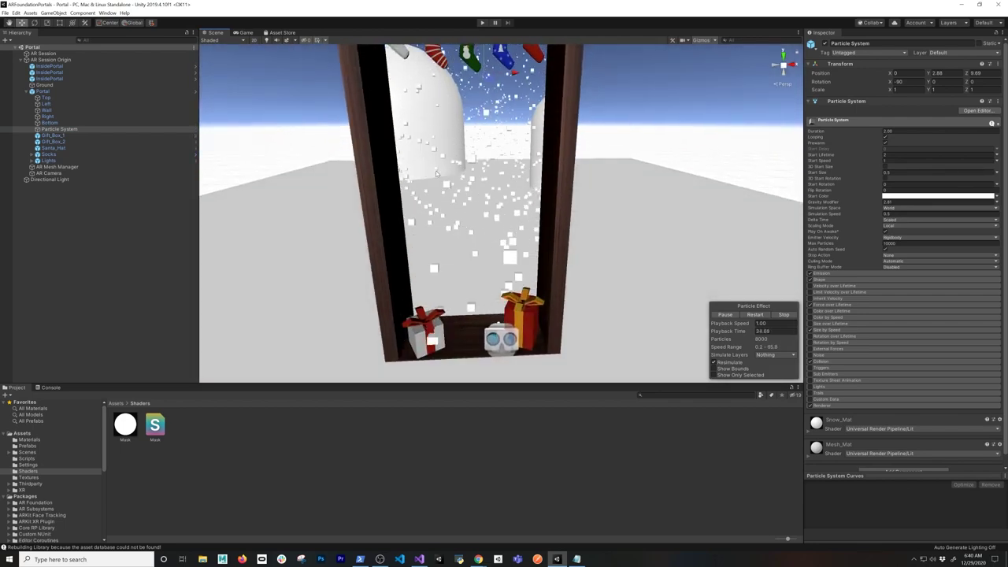
{"action": "left_click_drag", "start_coordinate": [521, 323], "coordinate": [482, 208], "text": "alt"}
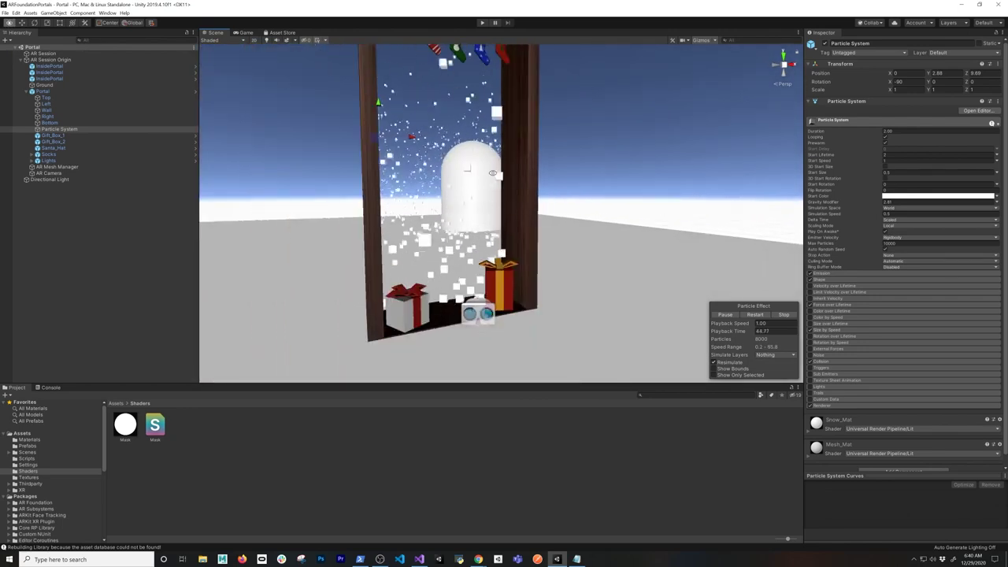
{"action": "left_click_drag", "start_coordinate": [472, 197], "coordinate": [492, 198], "text": "alt"}
Inspect the portal's decorations one by one: Gift_Box_1, Gift_Box_2, Santa_Hat, Socks and Lights
{"action": "left_click", "coordinate": [53, 136]}
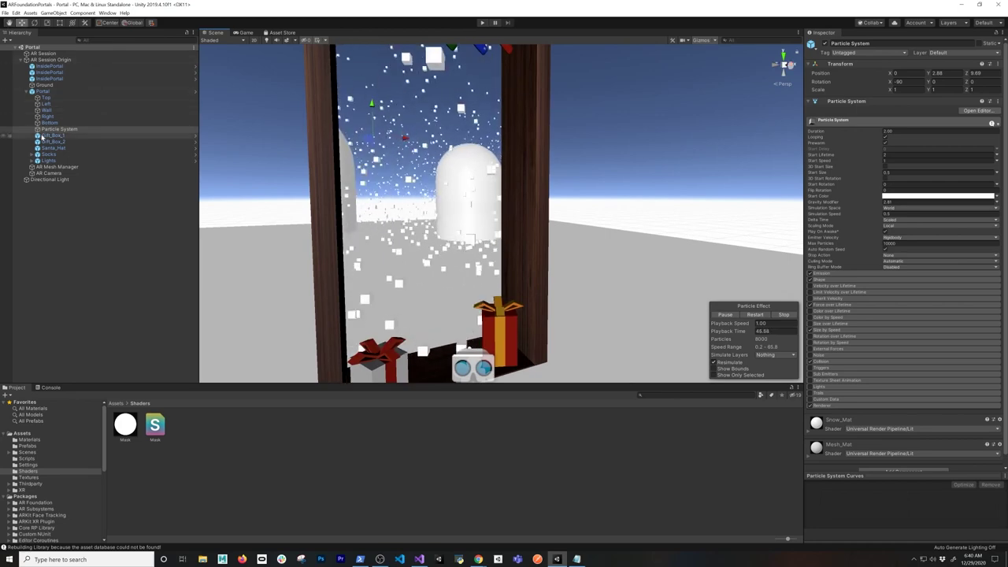
{"action": "scroll", "coordinate": [230, 165], "scroll_direction": "down", "scroll_amount": 3}
{"action": "left_click", "coordinate": [53, 142]}
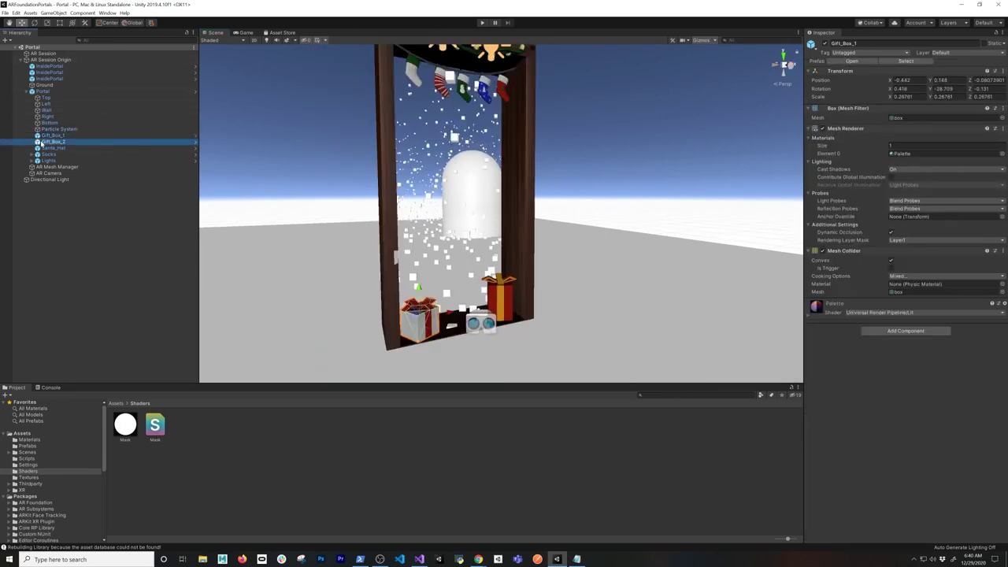
{"action": "left_click", "coordinate": [57, 148]}
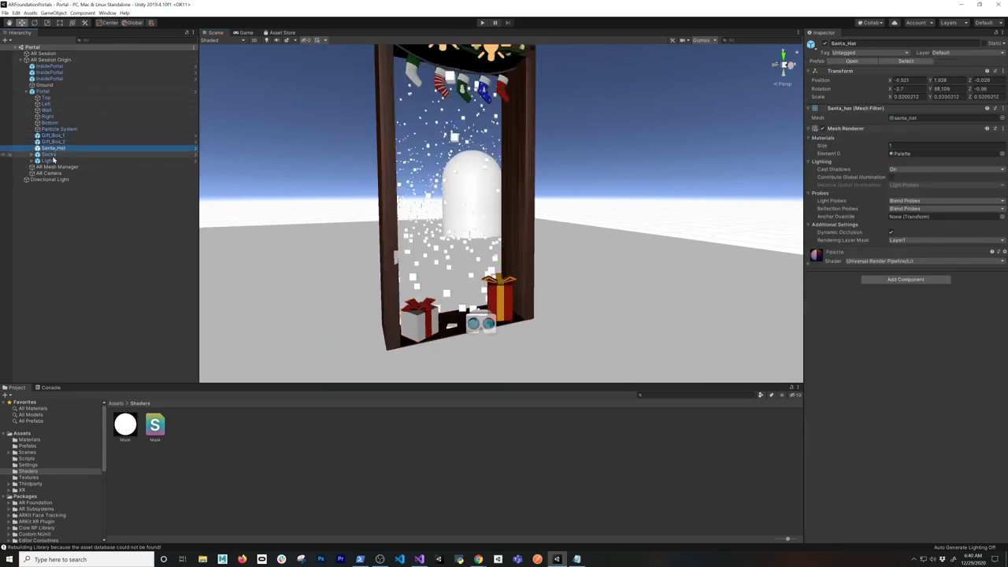
{"action": "left_click", "coordinate": [81, 155]}
{"action": "left_click_drag", "start_coordinate": [589, 149], "coordinate": [518, 186], "text": "alt"}
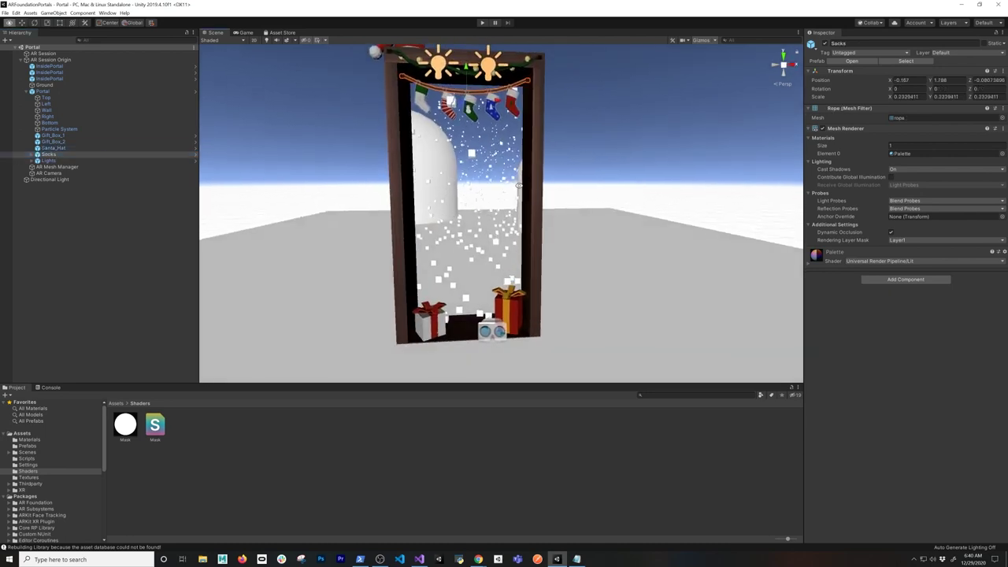
{"action": "left_click", "coordinate": [75, 161]}
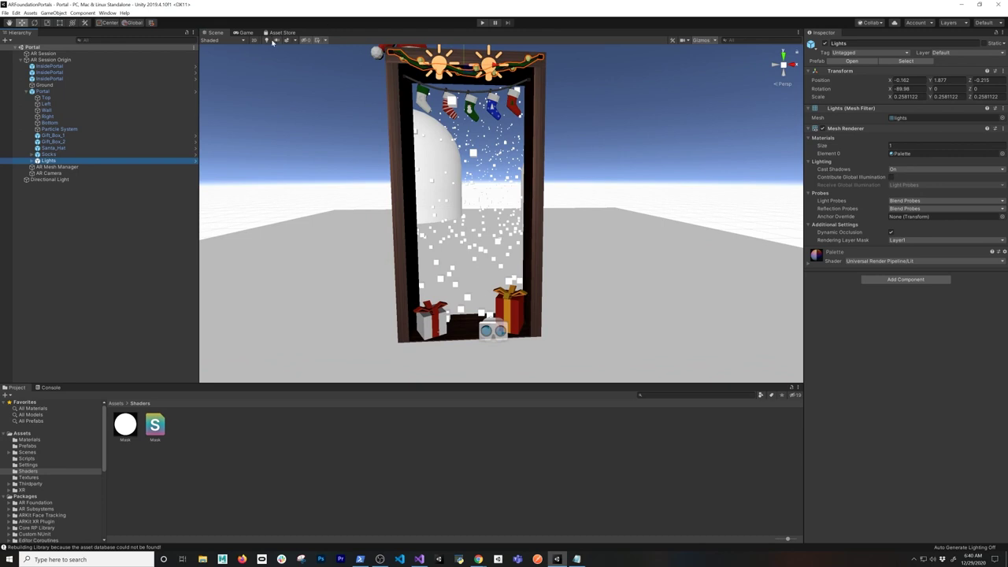
Turn on scene lighting in the Scene view and look at the lit portal with its particle system selected
{"action": "left_click", "coordinate": [267, 39]}
{"action": "left_click_drag", "start_coordinate": [605, 138], "coordinate": [565, 146], "text": "alt"}
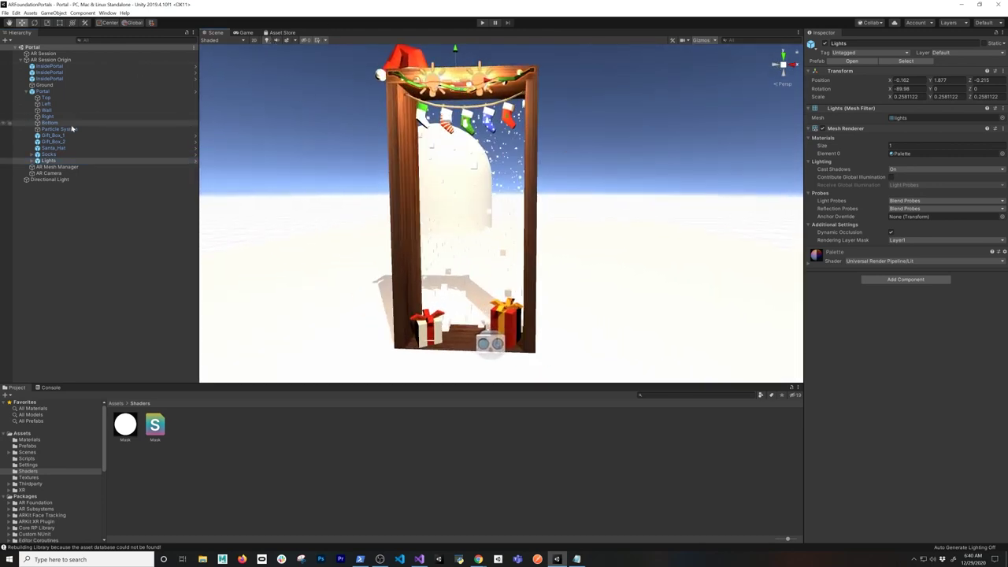
{"action": "left_click", "coordinate": [63, 129]}
{"action": "left_click_drag", "start_coordinate": [574, 187], "coordinate": [518, 170], "text": "alt"}
Select the Portal object and collapse its children in the hierarchy
{"action": "left_click", "coordinate": [57, 91]}
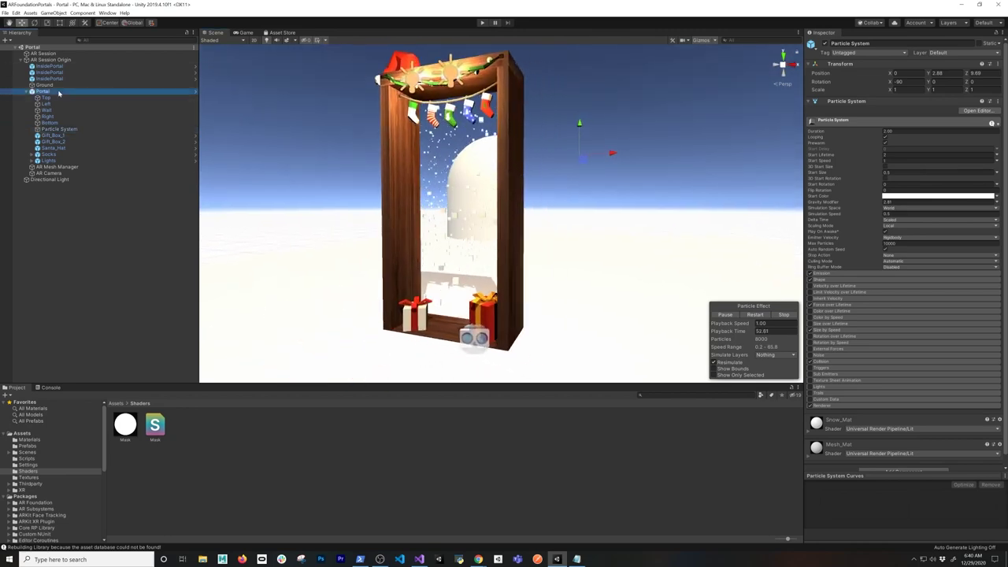
{"action": "left_click_drag", "start_coordinate": [234, 63], "coordinate": [278, 68], "text": "alt"}
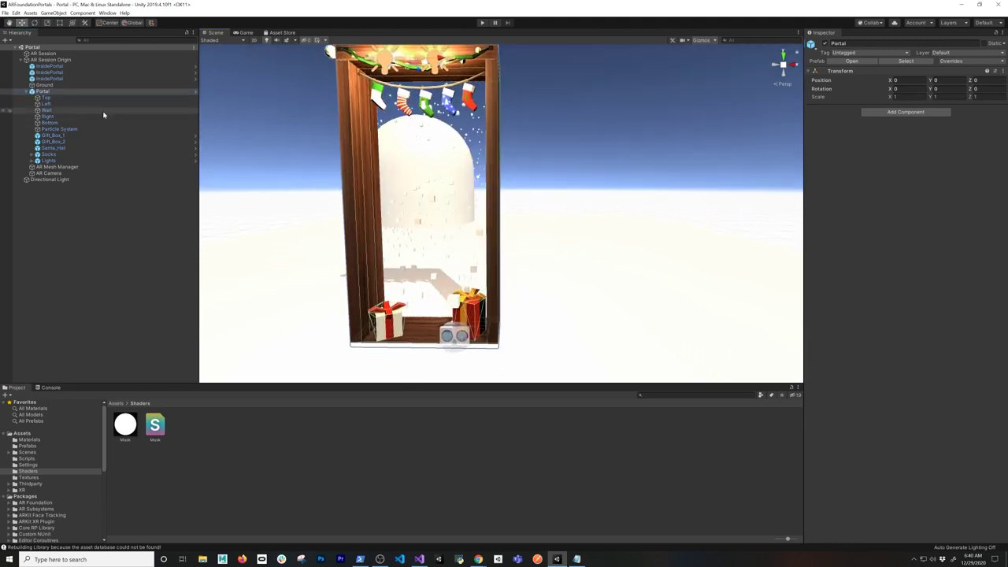
{"action": "left_click", "coordinate": [28, 91]}
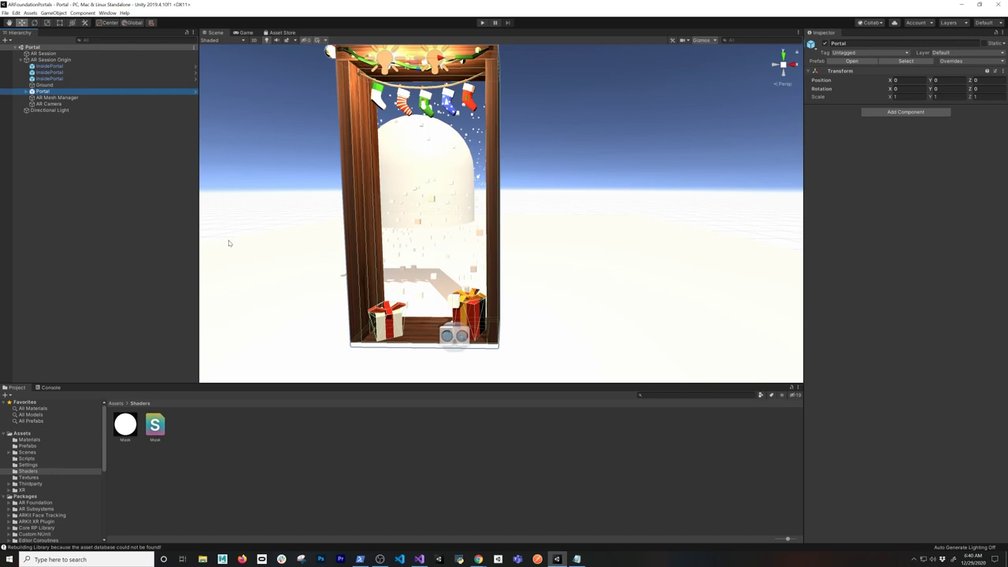
Create an Unlit Shader named Mask2 in the Shaders folder and open it in Visual Studio
{"action": "right_click", "coordinate": [189, 434]}
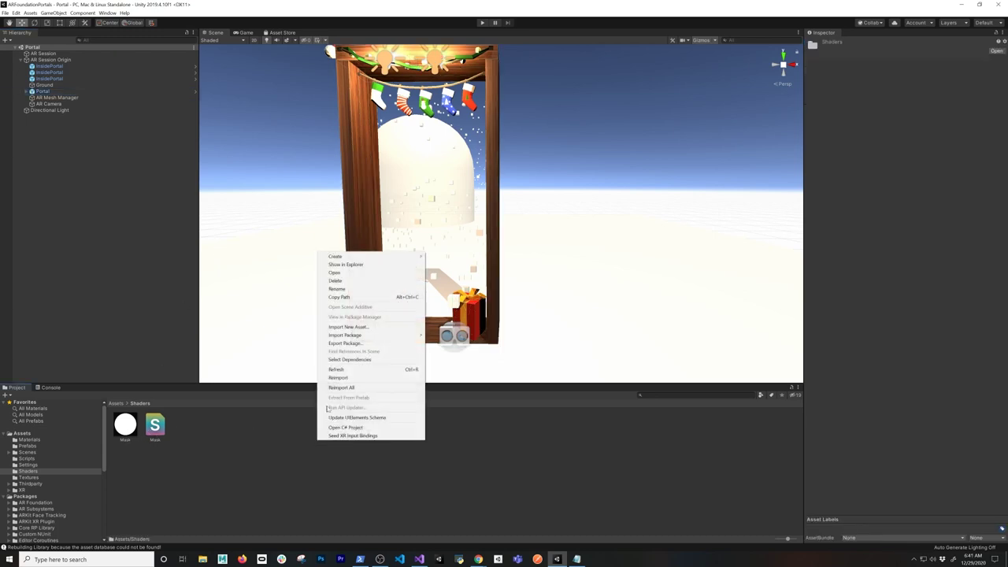
{"action": "mouse_move", "coordinate": [370, 256]}
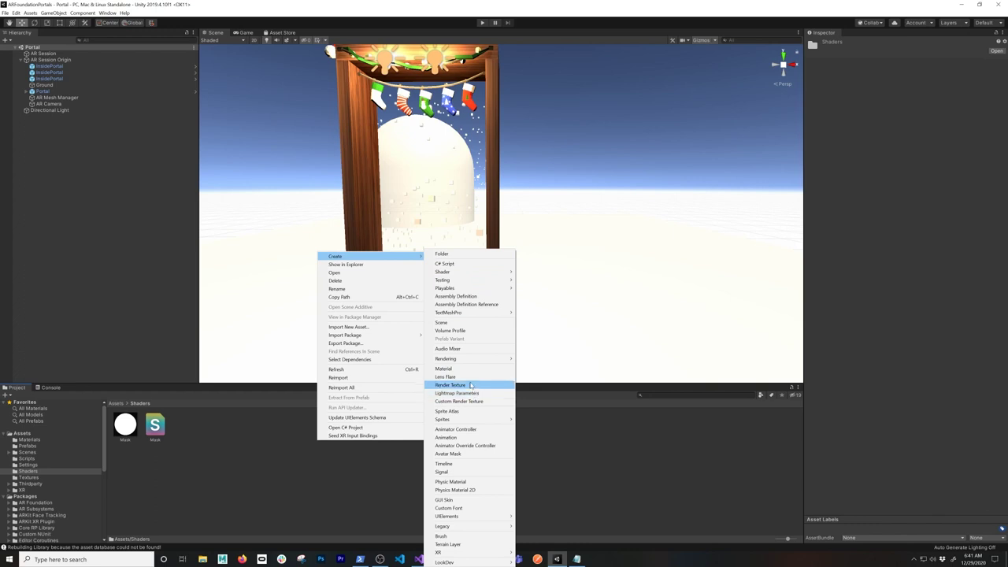
{"action": "mouse_move", "coordinate": [488, 273]}
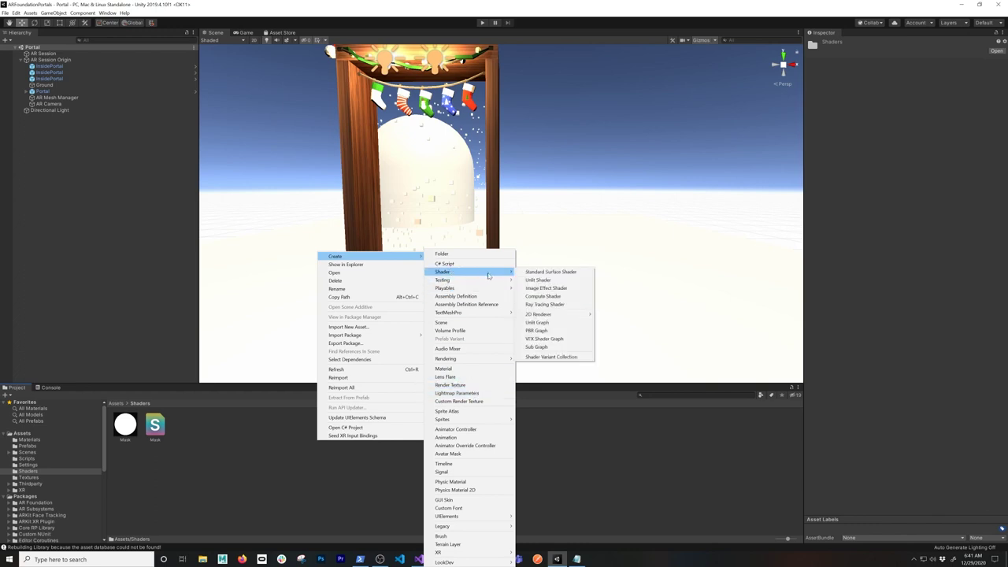
{"action": "left_click", "coordinate": [538, 280]}
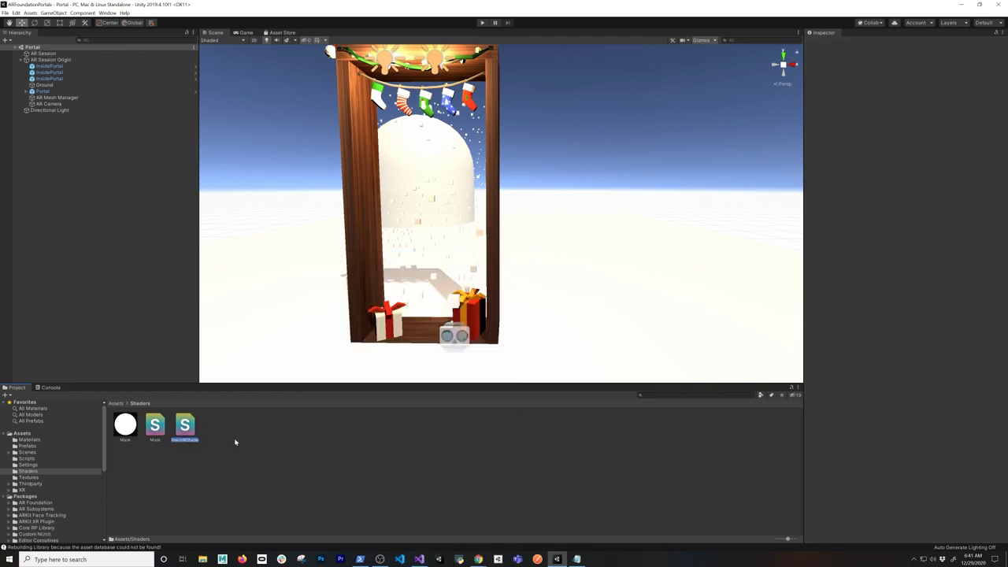
{"action": "type", "text": "Mask2"}
{"action": "double_click", "coordinate": [186, 433]}
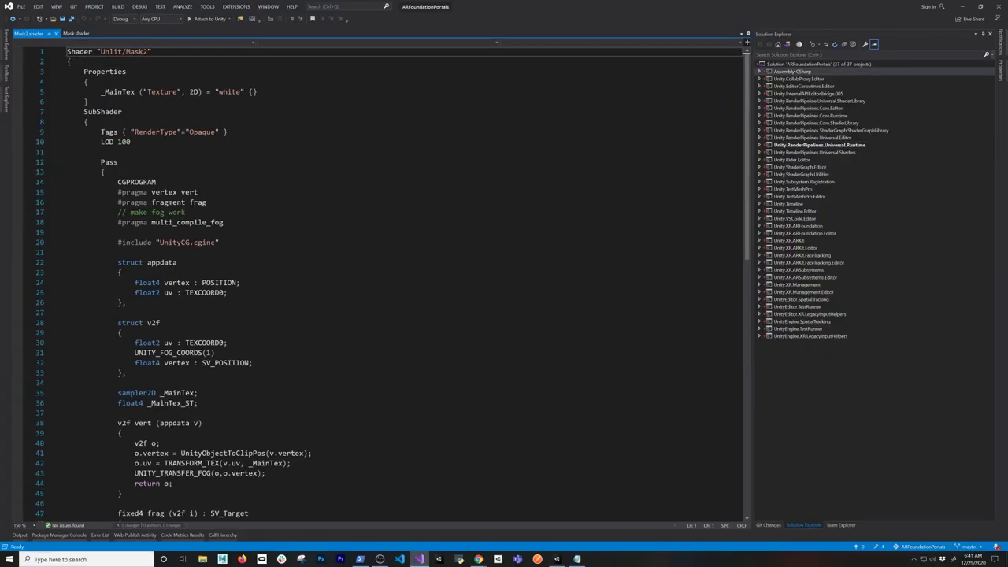
Remove the _MainTex texture declaration from the Mask2 shader's Properties block and save the file
{"action": "left_click", "coordinate": [199, 192]}
{"action": "left_click", "coordinate": [88, 102]}
{"action": "key", "text": "Up"}
{"action": "key", "text": "End"}
{"action": "key", "text": "shift+Home"}
{"action": "key", "text": "BackSpace"}
{"action": "key", "text": "ctrl+s"}
Delete the LOD 100 line below the Tags line in the SubShader
{"action": "key", "text": "Down"}
{"action": "key", "text": "Down"}
{"action": "key", "text": "Down"}
{"action": "key", "text": "Down"}
{"action": "key", "text": "Down"}
{"action": "key", "text": "shift+End"}
{"action": "key", "text": "shift+Down"}
{"action": "key", "text": "shift+Down"}
{"action": "key", "text": "shift+Down"}
{"action": "key", "text": "shift+Up"}
{"action": "key", "text": "shift+Up"}
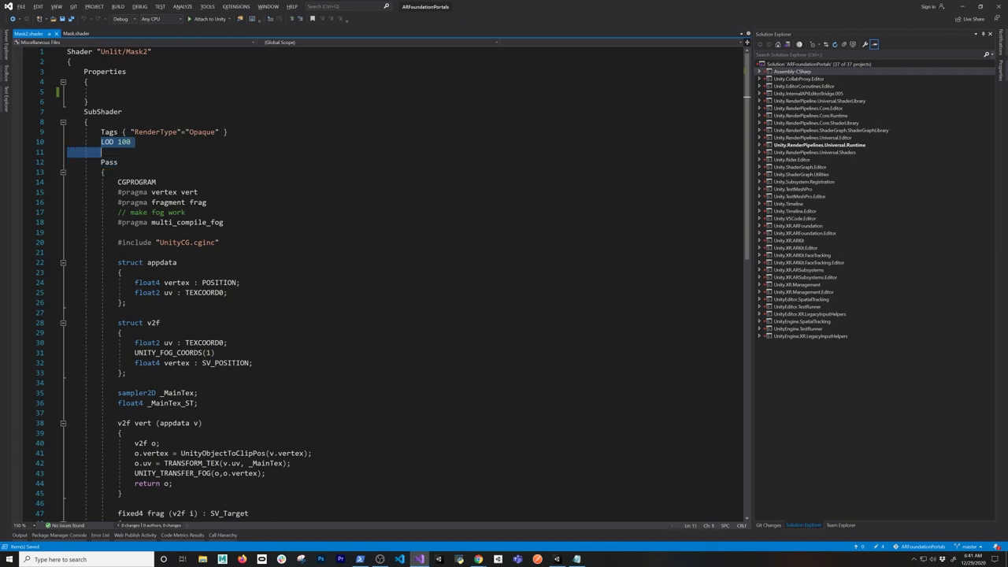
{"action": "key", "text": "Delete"}
Delete the entire CGPROGRAM code inside the Pass block, leaving the block empty
{"action": "key", "text": "Down"}
{"action": "key", "text": "Down"}
{"action": "key", "text": "Down"}
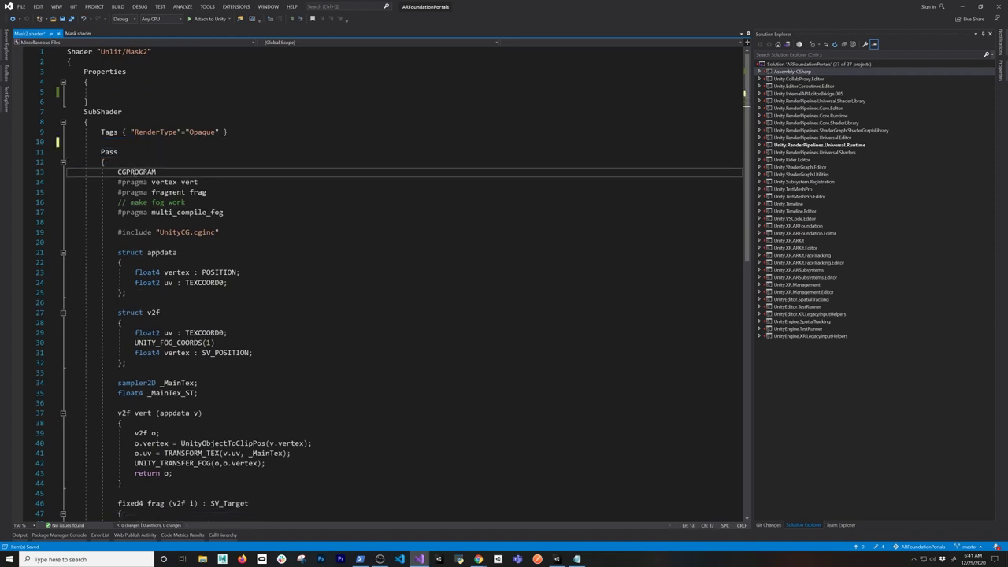
{"action": "scroll", "coordinate": [394, 276], "scroll_direction": "down", "scroll_amount": 6}
{"action": "left_click", "coordinate": [169, 400], "text": "shift"}
{"action": "key", "text": "Delete"}
{"action": "scroll", "coordinate": [169, 385], "scroll_direction": "up", "scroll_amount": 4}
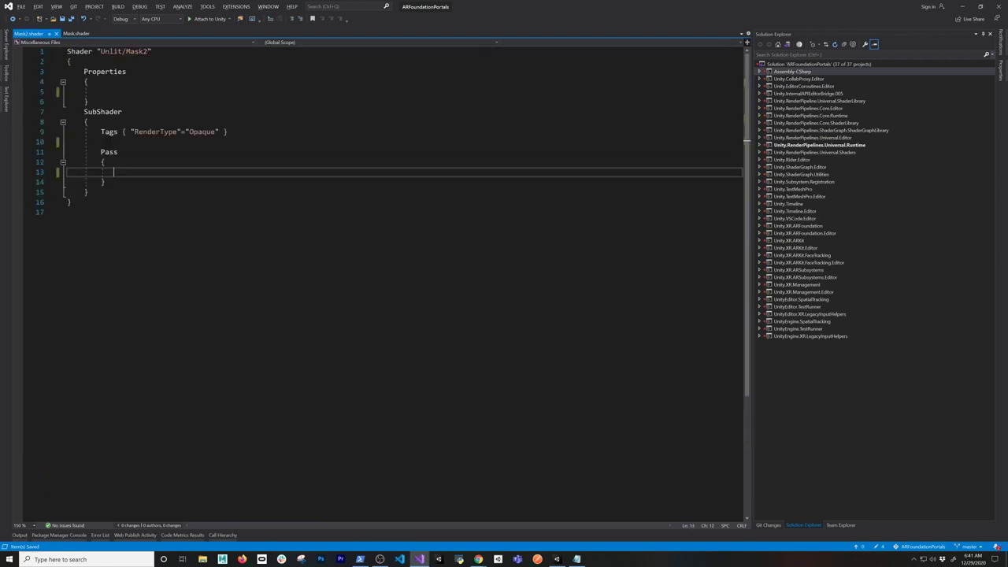
Change the SubShader's RenderType tag to "Transparent" and save the shader
{"action": "double_click", "coordinate": [201, 133]}
{"action": "type", "text": "Transparent"}
{"action": "key", "text": "ctrl+s"}
Add the line "ZWrite Off" inside the Mask2 shader's Pass block and save the file
{"action": "left_click", "coordinate": [101, 141]}
{"action": "key", "text": "Down"}
{"action": "key", "text": "Down"}
{"action": "key", "text": "Down"}
{"action": "type", "text": "Zw"}
{"action": "key", "text": "BackSpace"}
{"action": "type", "text": "Write"}
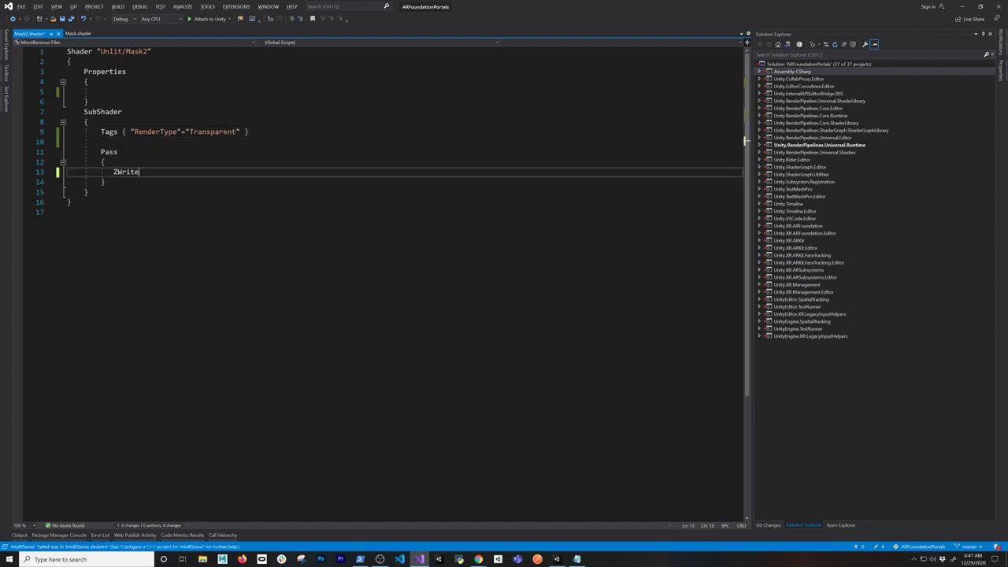
{"action": "type", "text": " Off"}
{"action": "key", "text": "ctrl+s"}
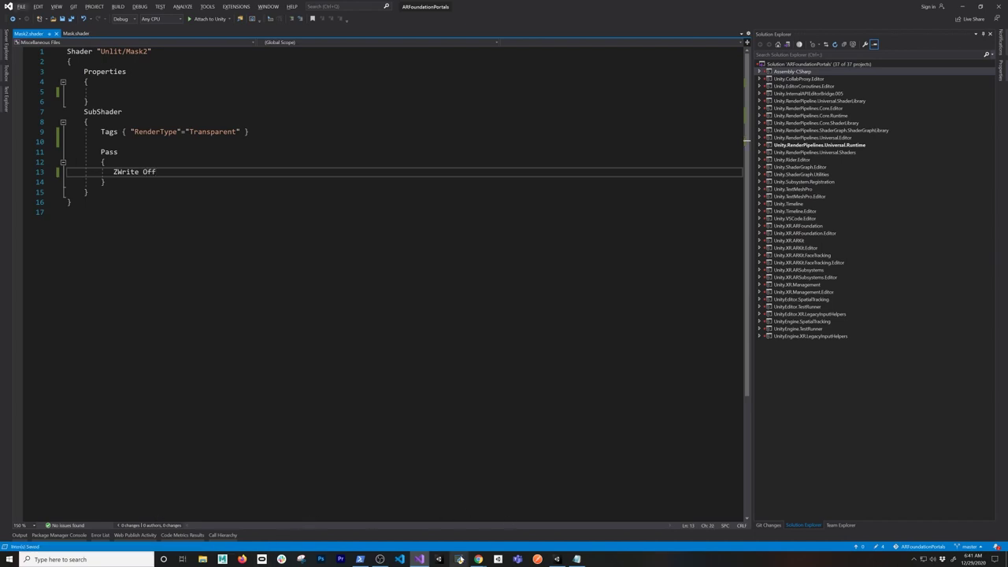
Switch to Chrome and examine the ZWrite section of Unity's ShaderLab culling and depth testing documentation
{"action": "mouse_move", "coordinate": [477, 559]}
{"action": "left_click", "coordinate": [524, 519]}
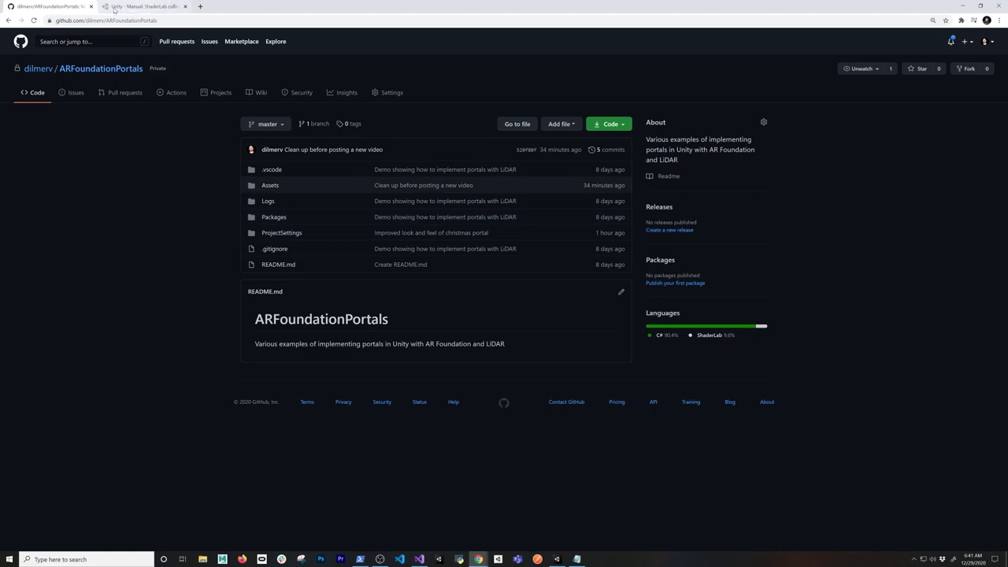
{"action": "left_click", "coordinate": [115, 10]}
{"action": "scroll", "coordinate": [195, 334], "scroll_direction": "down", "scroll_amount": 3}
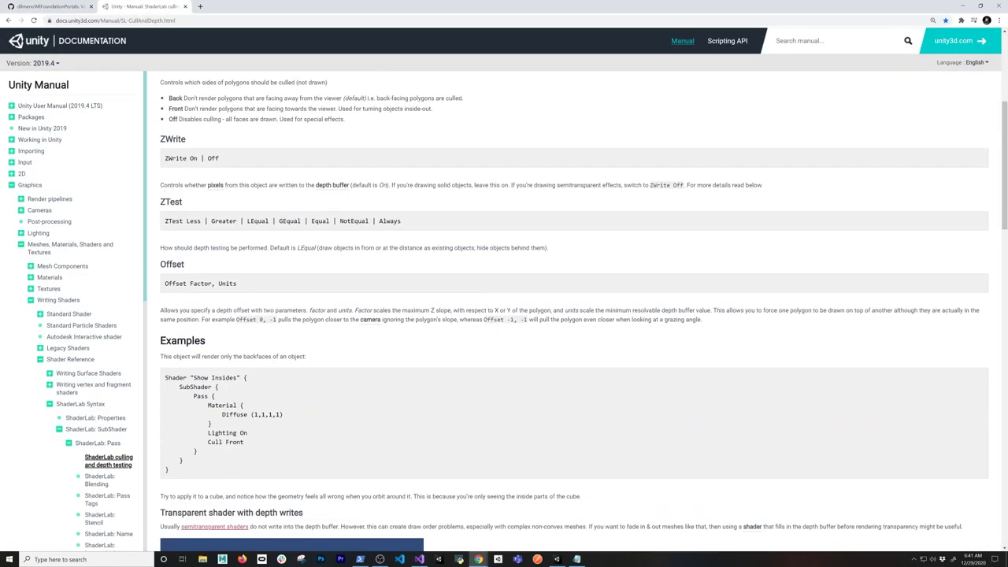
{"action": "left_click_drag", "start_coordinate": [159, 188], "coordinate": [277, 186]}
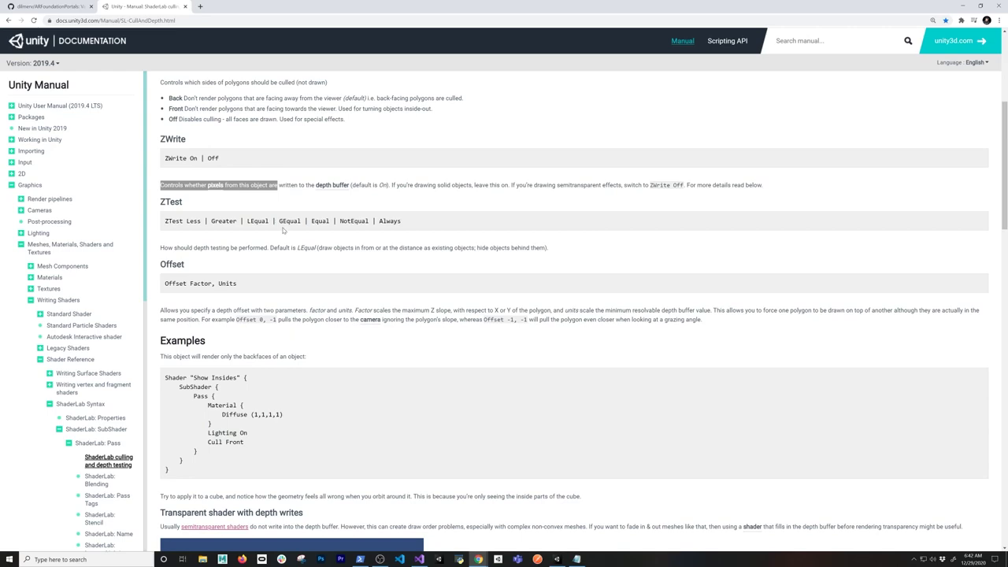
{"action": "scroll", "coordinate": [283, 230], "scroll_direction": "down", "scroll_amount": 5}
{"action": "scroll", "coordinate": [449, 339], "scroll_direction": "up", "scroll_amount": 7}
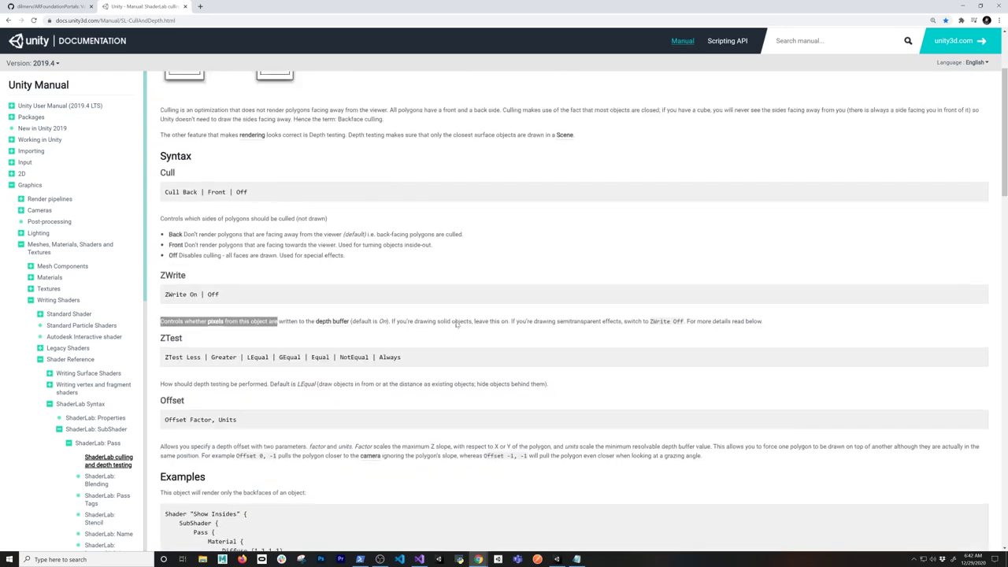
{"action": "scroll", "coordinate": [456, 323], "scroll_direction": "up", "scroll_amount": 2}
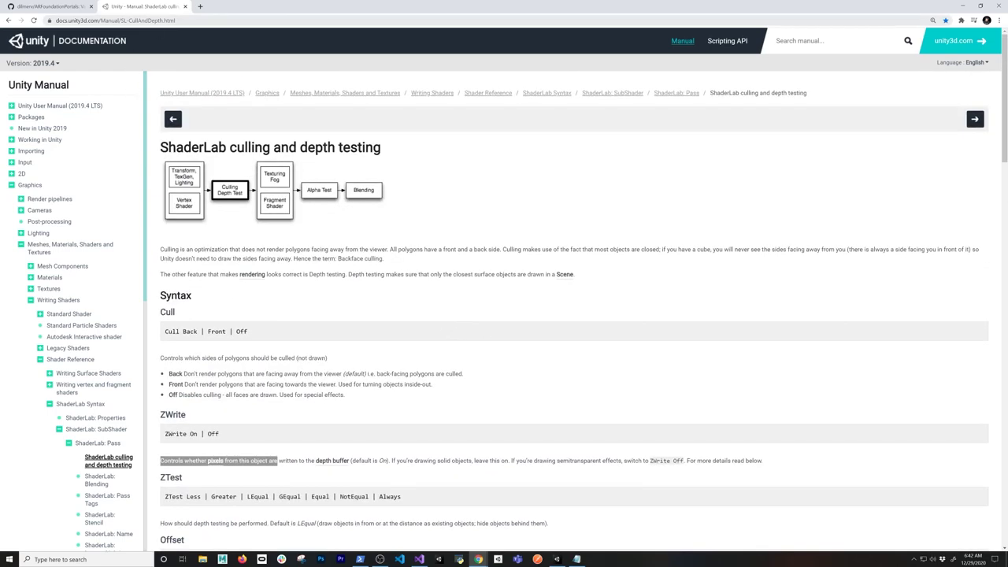
{"action": "left_click", "coordinate": [963, 6]}
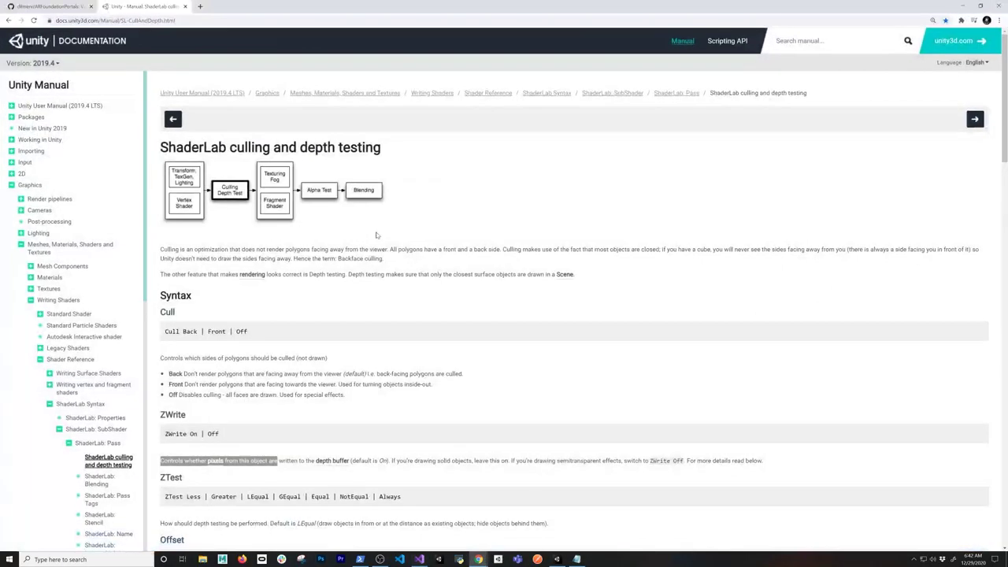
Switch to Unity and create a material from the Mask2 shader in the Shaders folder, naming it Mask2
{"action": "left_click", "coordinate": [557, 559]}
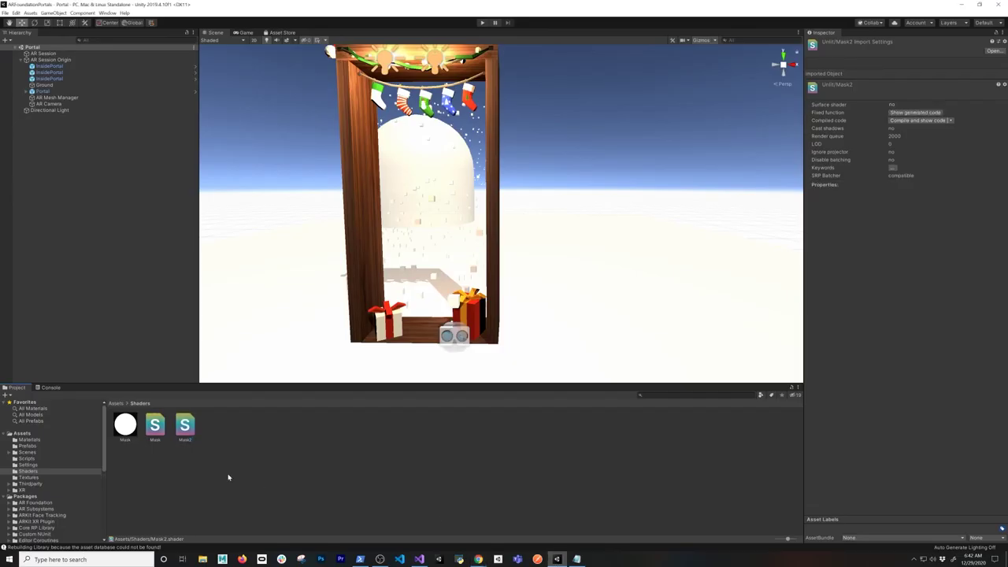
{"action": "right_click", "coordinate": [185, 423]}
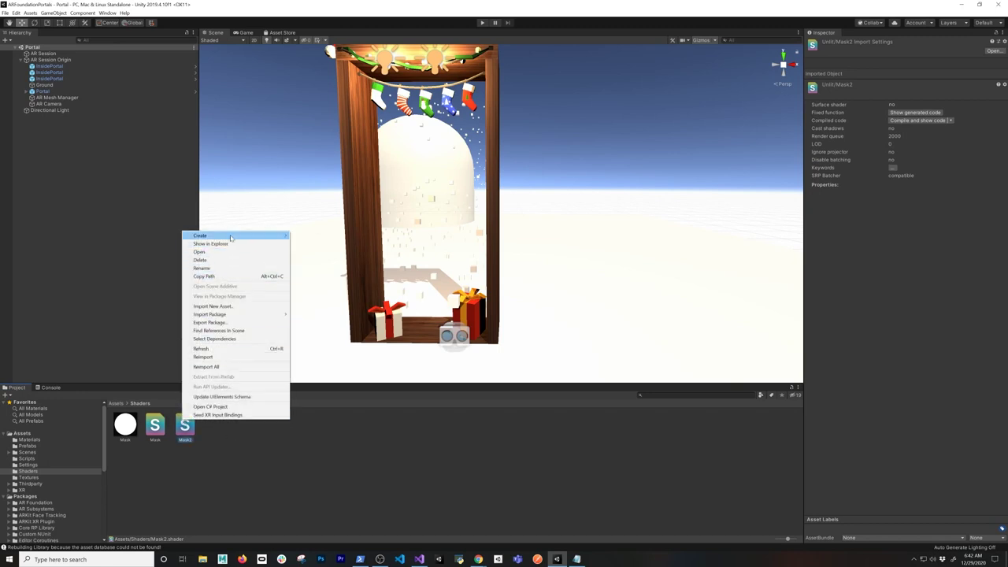
{"action": "mouse_move", "coordinate": [230, 236]}
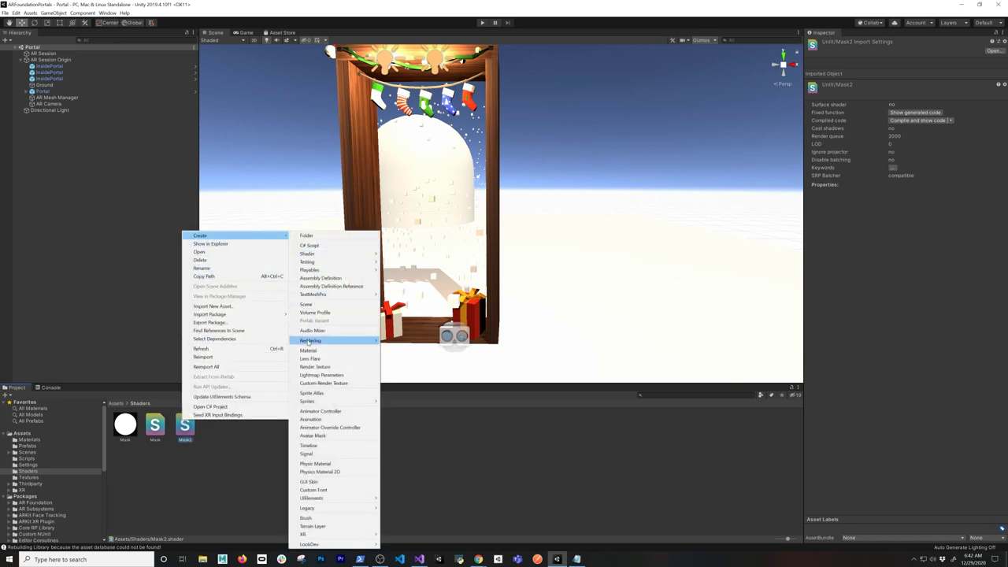
{"action": "left_click", "coordinate": [307, 351]}
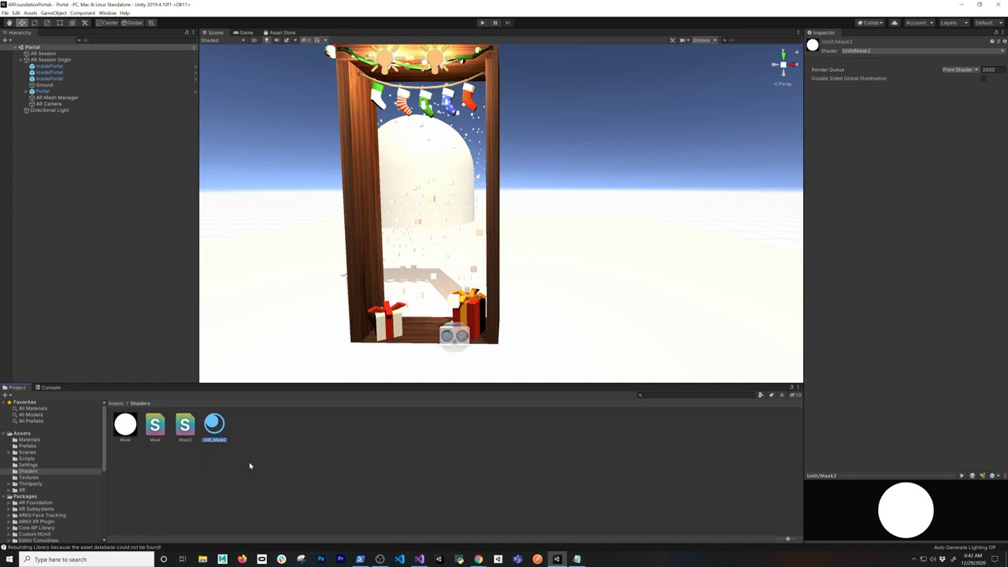
{"action": "key", "text": "Return"}
{"action": "type", "text": "Mask2"}
{"action": "key", "text": "Return"}
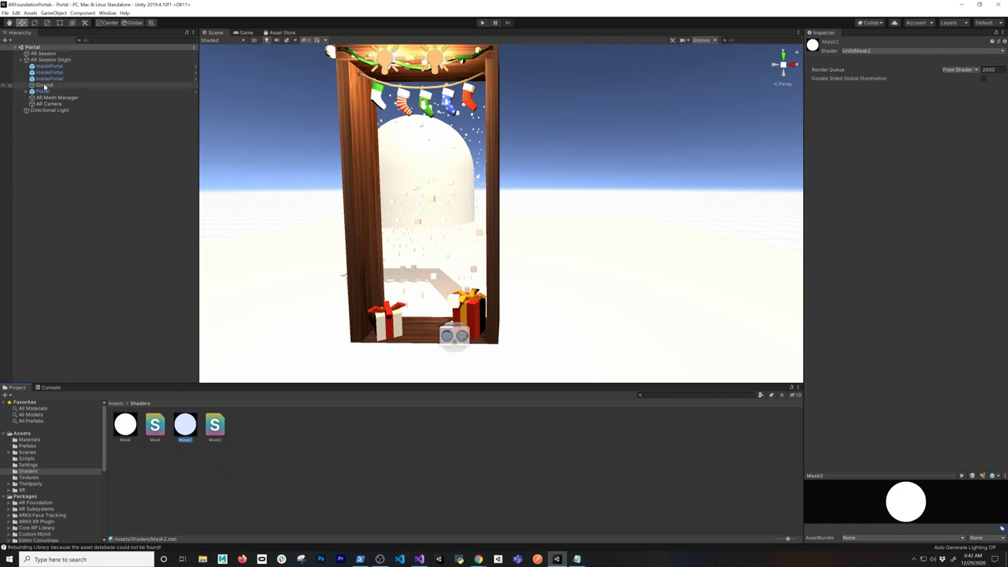
Deactivate the three InsidePortal objects under AR Session Origin
{"action": "left_click", "coordinate": [63, 146]}
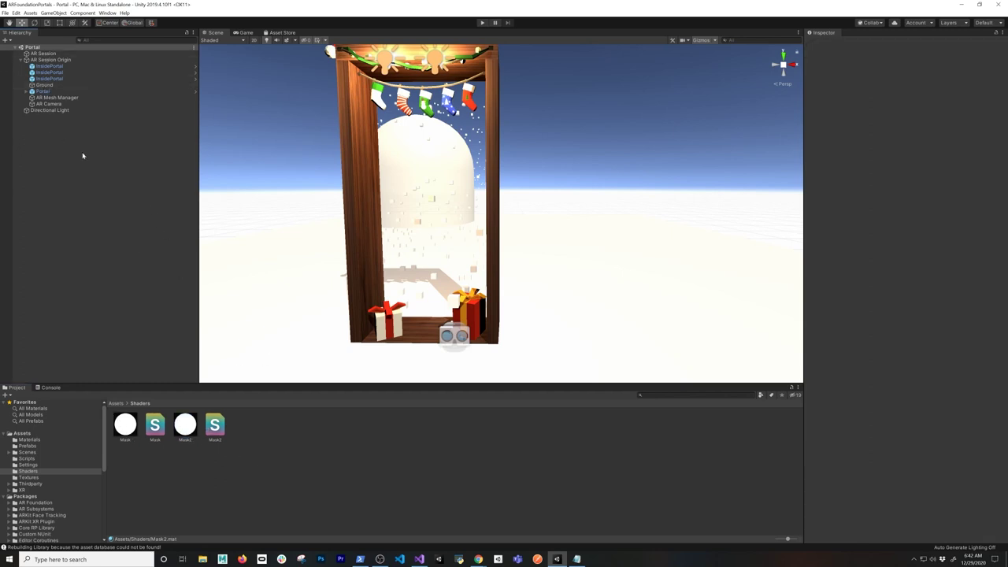
{"action": "left_click", "coordinate": [57, 68]}
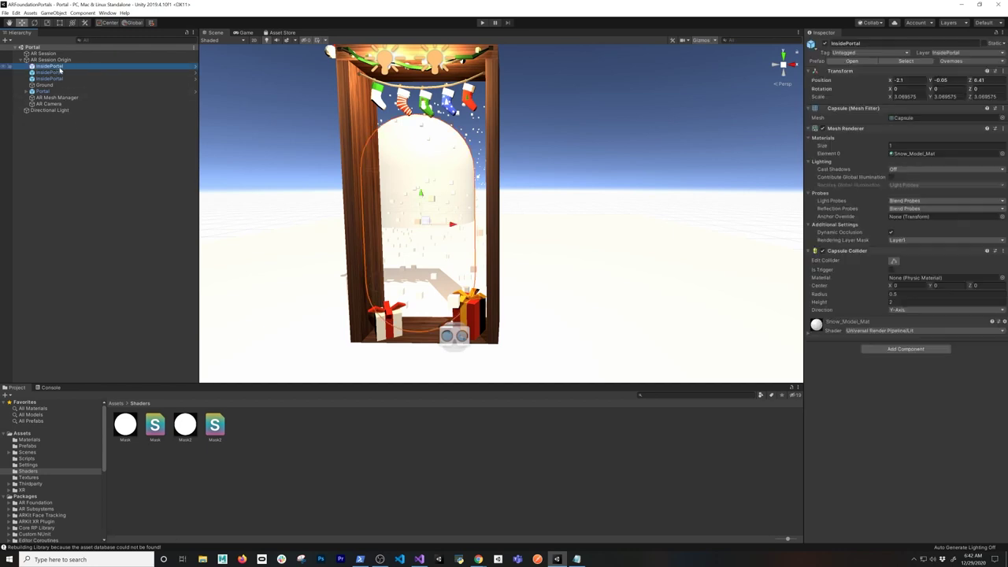
{"action": "left_click", "coordinate": [72, 80], "text": "shift"}
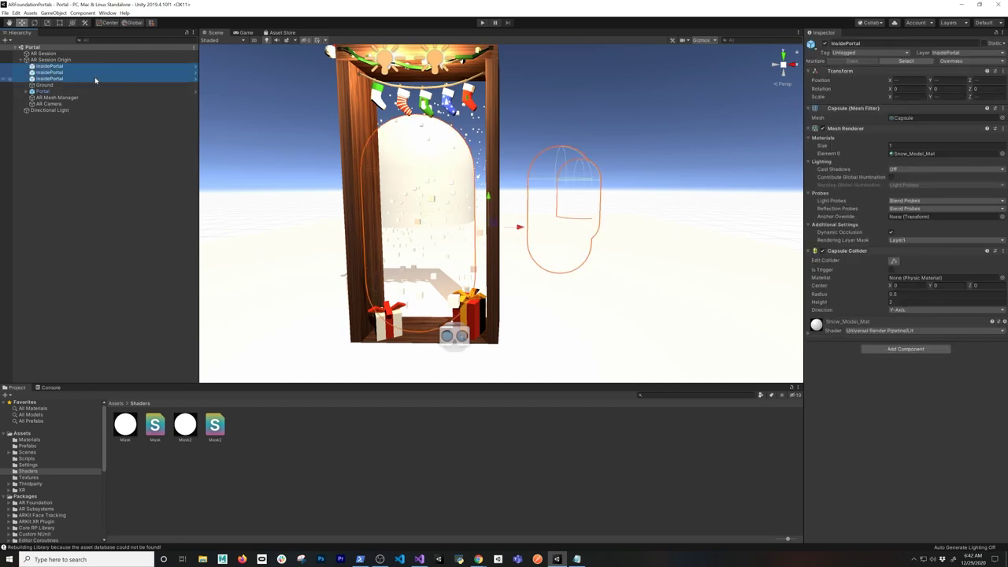
{"action": "left_click", "coordinate": [824, 44]}
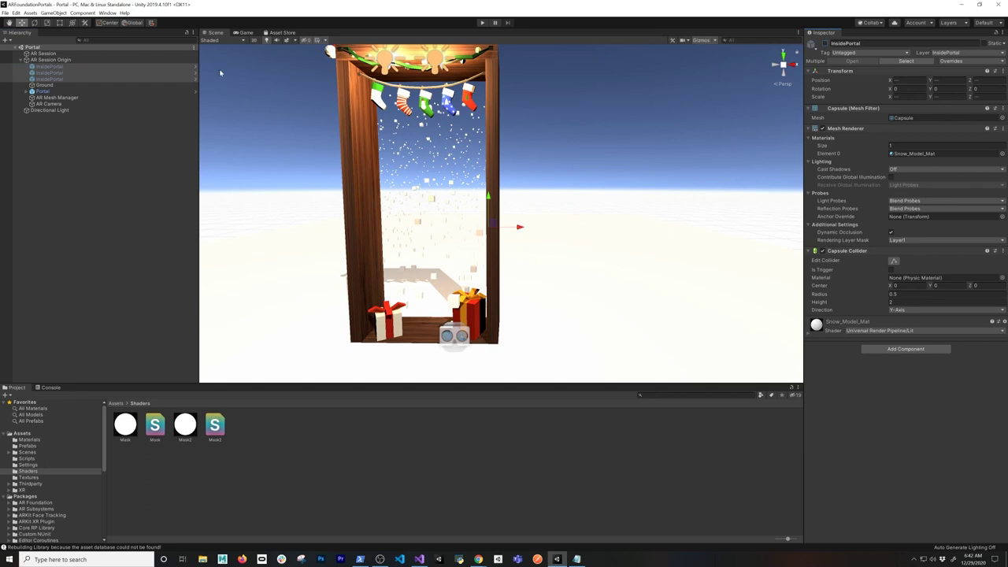
Add a 3D plane object to the Portal scene
{"action": "left_click", "coordinate": [44, 85]}
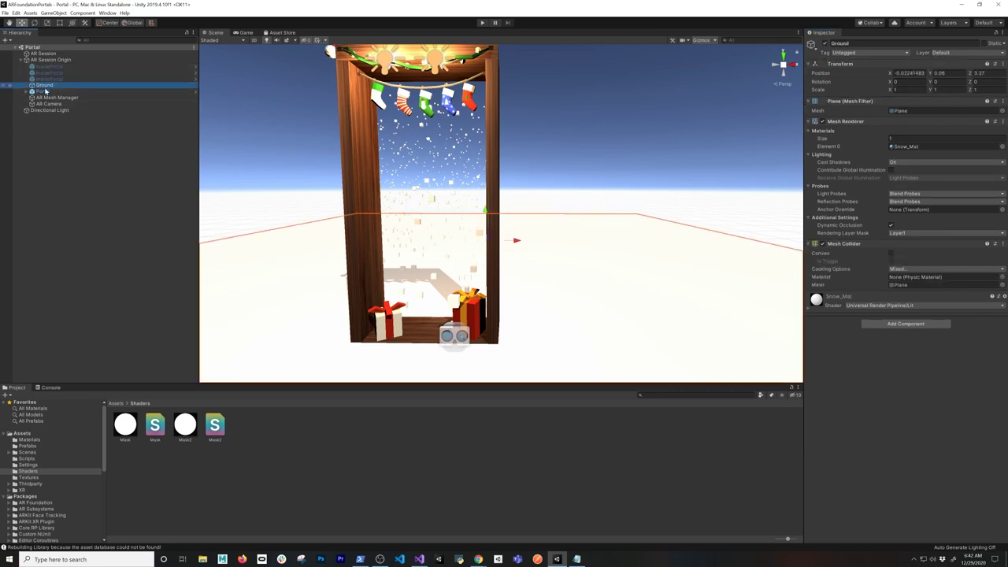
{"action": "left_click", "coordinate": [78, 16]}
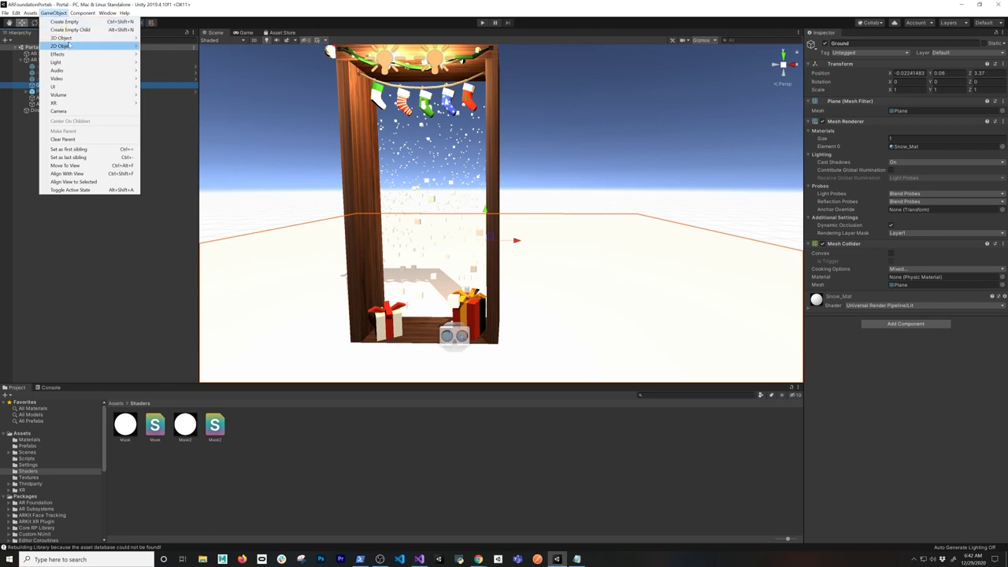
{"action": "mouse_move", "coordinate": [61, 38]}
{"action": "left_click", "coordinate": [162, 70]}
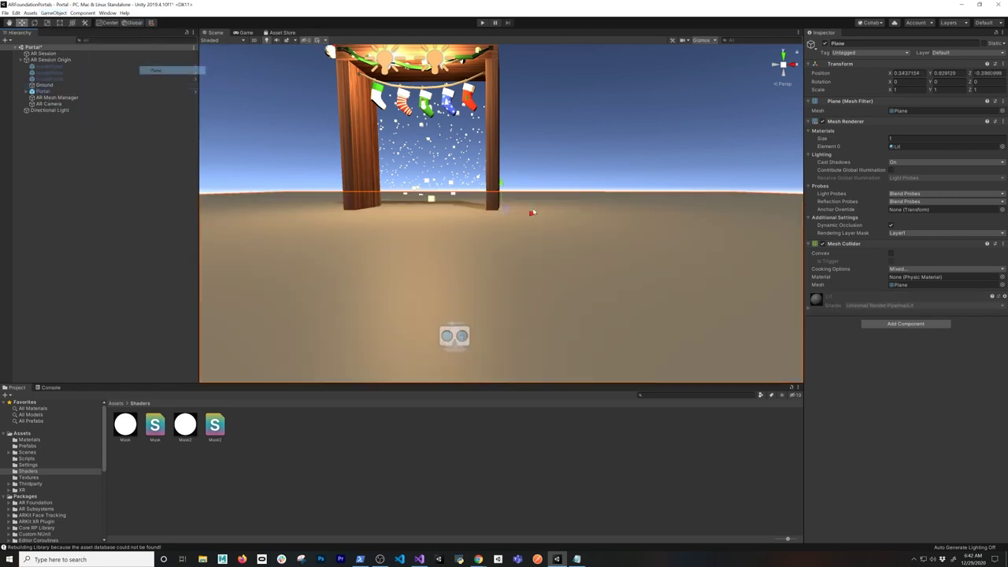
Stand the plane upright by setting its X rotation to -90
{"action": "key", "text": "f"}
{"action": "key", "text": "e"}
{"action": "left_click_drag", "start_coordinate": [502, 227], "coordinate": [504, 243]}
{"action": "left_click", "coordinate": [909, 82]}
{"action": "type", "text": "90"}
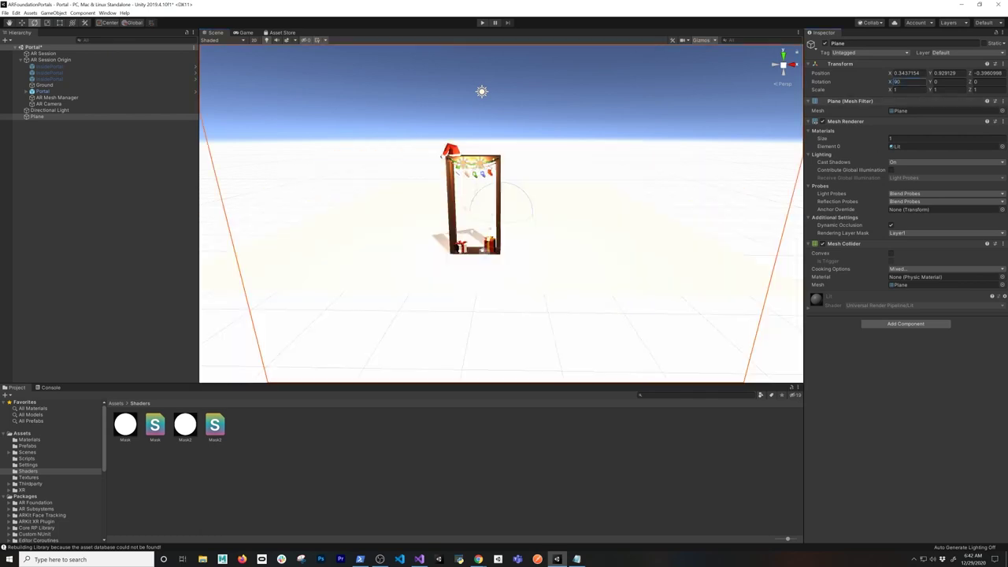
{"action": "key", "text": "ctrl+a"}
{"action": "type", "text": "-90"}
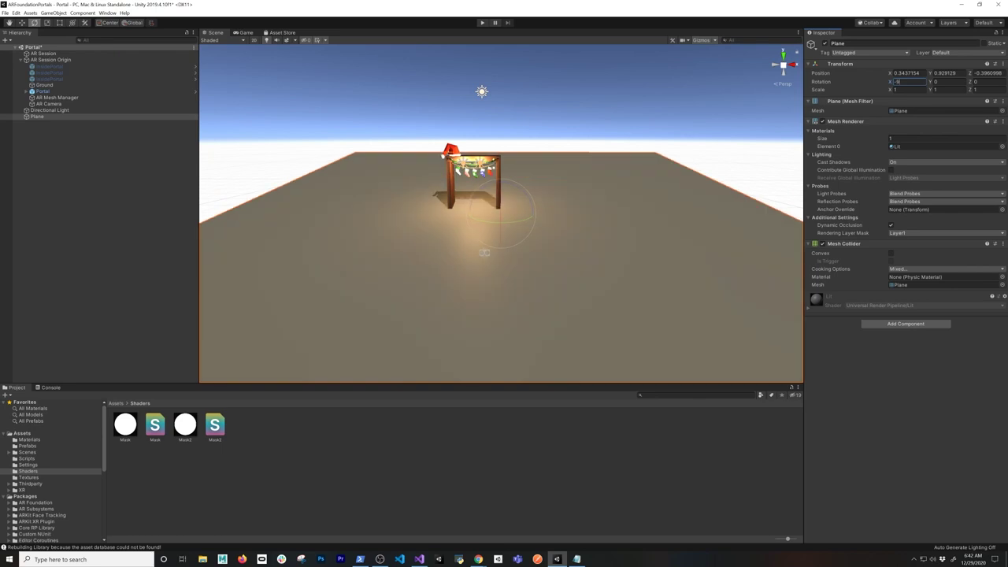
Scale the plane uniformly down to about 0.2 and turn off the Scene view lighting
{"action": "scroll", "coordinate": [593, 158], "scroll_direction": "down", "scroll_amount": 3}
{"action": "key", "text": "w"}
{"action": "key", "text": "e"}
{"action": "key", "text": "r"}
{"action": "left_click_drag", "start_coordinate": [501, 216], "coordinate": [468, 219]}
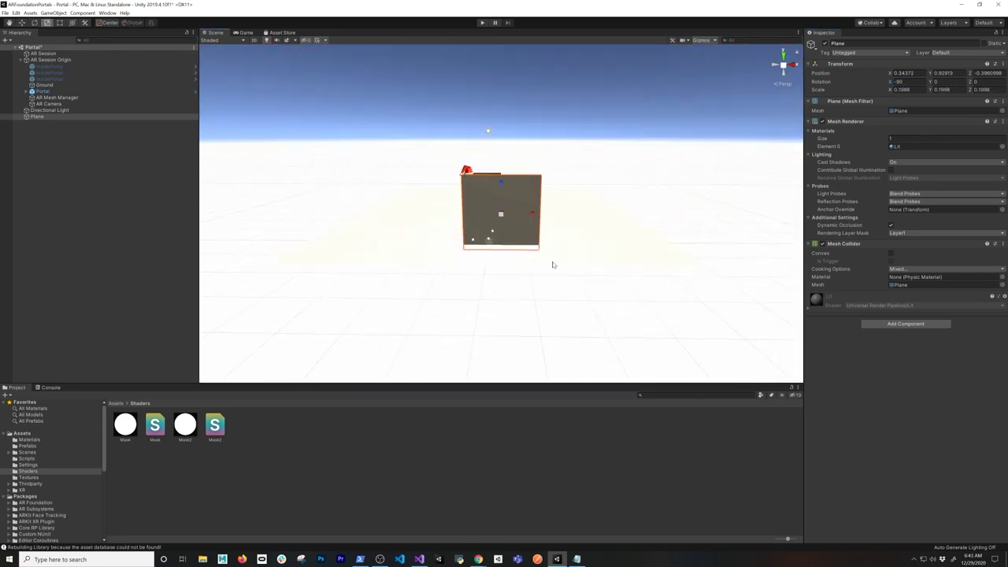
{"action": "scroll", "coordinate": [553, 264], "scroll_direction": "up", "scroll_amount": 4}
{"action": "left_click", "coordinate": [266, 40]}
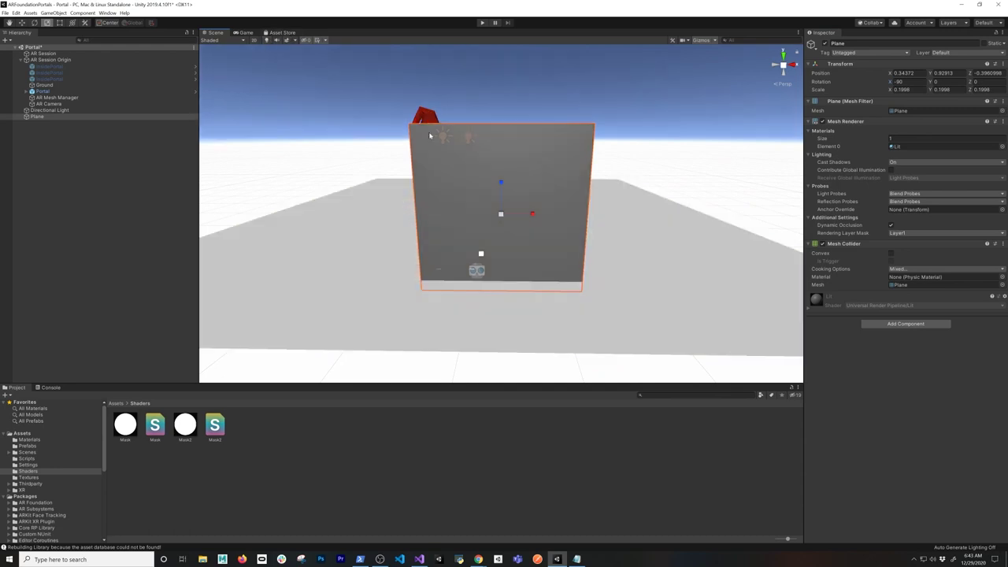
Resize the plane to the portal's outer frame, with scale about 0.099 on X and 0.174 on Z
{"action": "scroll", "coordinate": [507, 185], "scroll_direction": "up", "scroll_amount": 2}
{"action": "key", "text": "t"}
{"action": "key", "text": "r"}
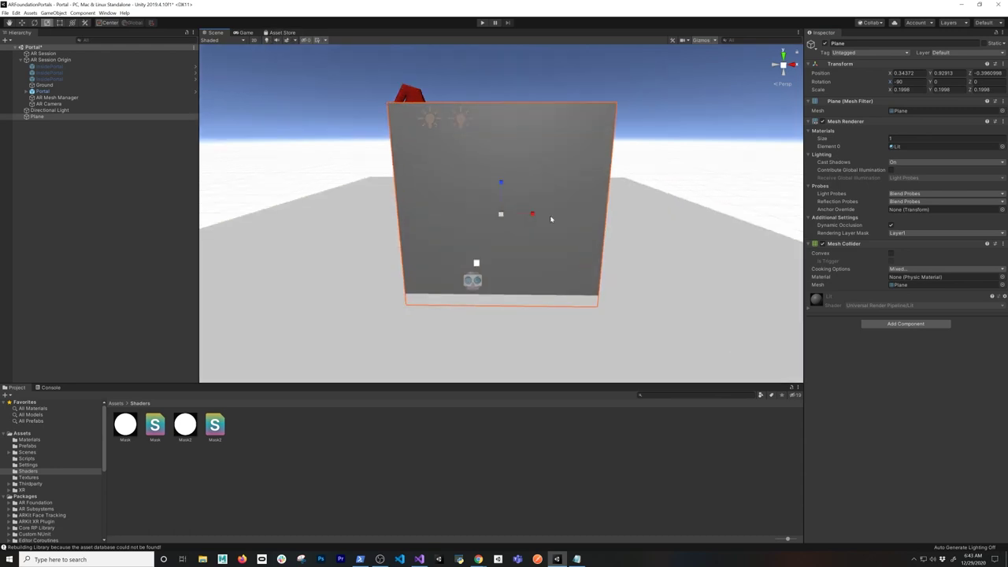
{"action": "key", "text": "t"}
{"action": "left_click_drag", "start_coordinate": [605, 198], "coordinate": [500, 211]}
{"action": "key", "text": "w"}
{"action": "key", "text": "e"}
{"action": "key", "text": "r"}
{"action": "key", "text": "t"}
{"action": "mouse_move", "coordinate": [455, 305]}
{"action": "left_mouse_down"}
{"action": "mouse_move", "coordinate": [455, 274]}
{"action": "mouse_move", "coordinate": [455, 285]}
{"action": "left_mouse_up"}
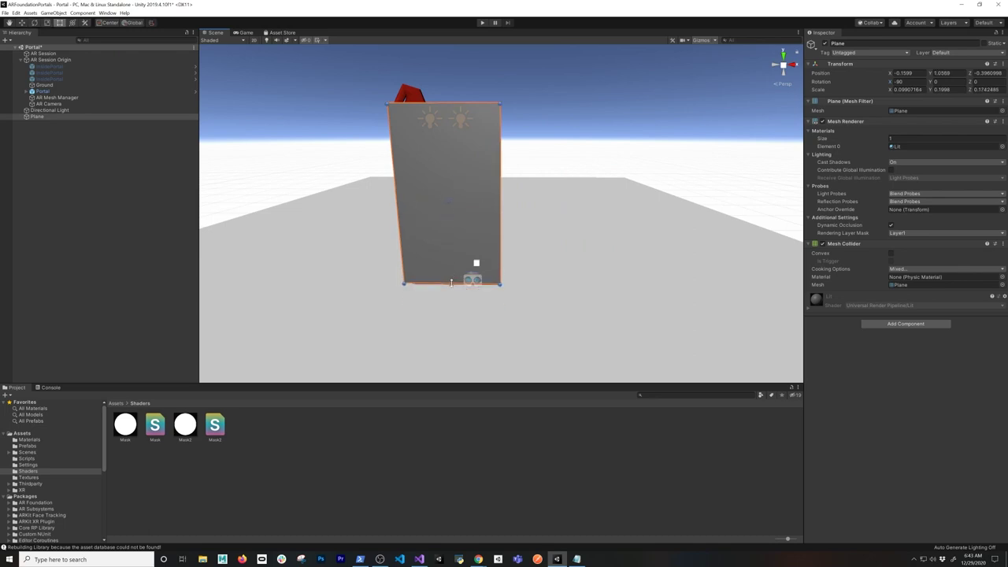
Trim the plane's top and side edges to fit within the portal frame, with scale about 0.089 on X and 0.167 on Z
{"action": "mouse_move", "coordinate": [458, 104]}
{"action": "left_mouse_down"}
{"action": "mouse_move", "coordinate": [457, 122]}
{"action": "mouse_move", "coordinate": [457, 110]}
{"action": "left_mouse_up"}
{"action": "left_click_drag", "start_coordinate": [402, 209], "coordinate": [408, 207]}
{"action": "left_click_drag", "start_coordinate": [504, 189], "coordinate": [496, 187]}
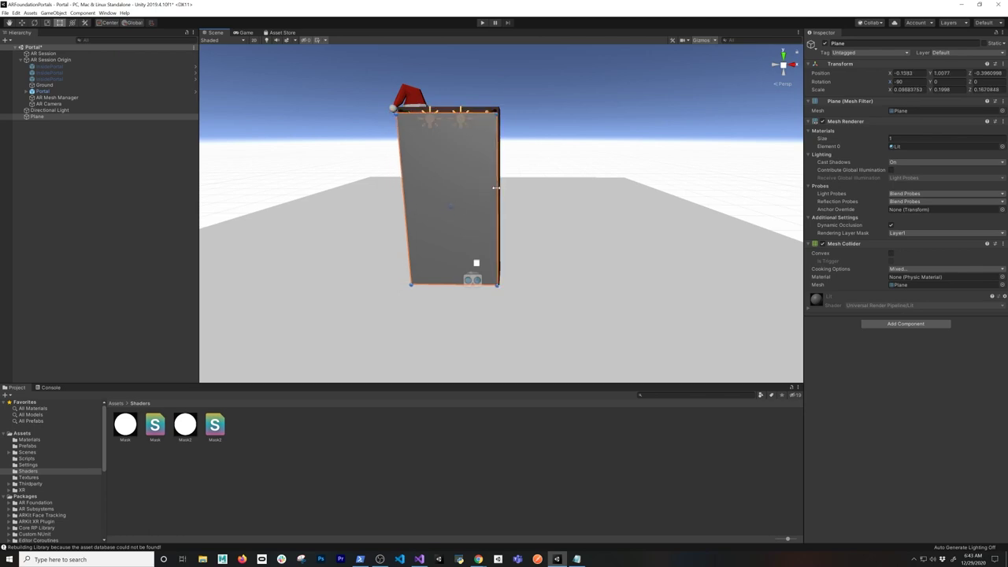
{"action": "key", "text": "w"}
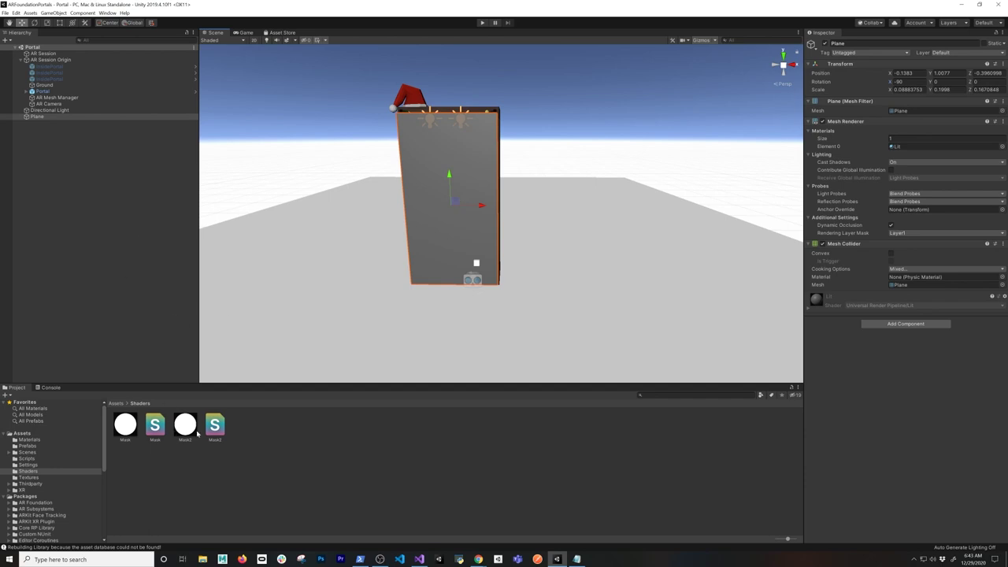
Apply the Mask2 material to the plane and save the scene
{"action": "left_click", "coordinate": [67, 118]}
{"action": "left_click_drag", "start_coordinate": [71, 119], "coordinate": [851, 328]}
{"action": "left_click_drag", "start_coordinate": [502, 219], "coordinate": [468, 229], "text": "alt"}
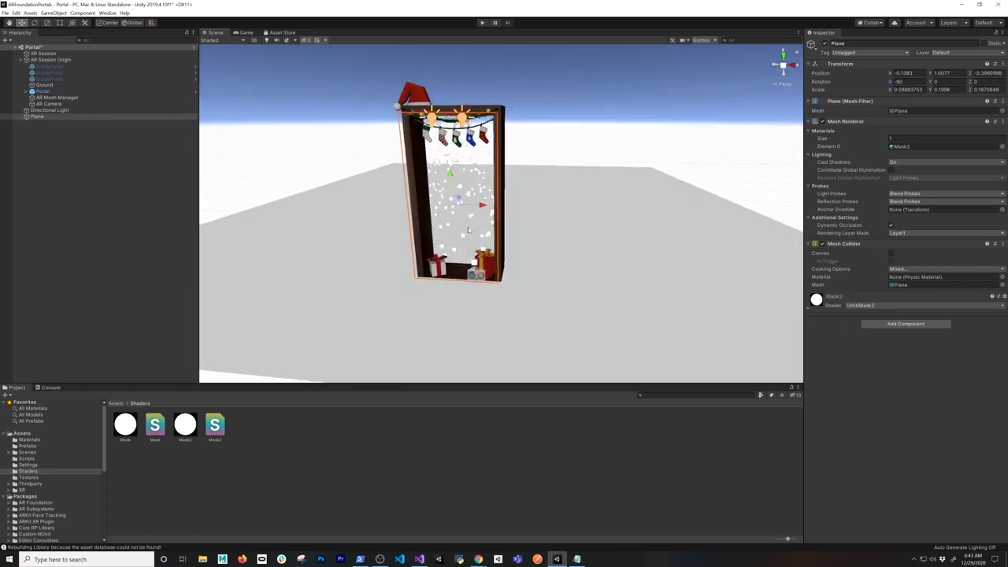
{"action": "key", "text": "ctrl+s"}
Slide the plane sideways to test the mask and reactivate the three InsidePortal objects
{"action": "left_click_drag", "start_coordinate": [487, 207], "coordinate": [551, 208]}
{"action": "left_click", "coordinate": [141, 69]}
{"action": "left_click", "coordinate": [141, 79], "text": "shift"}
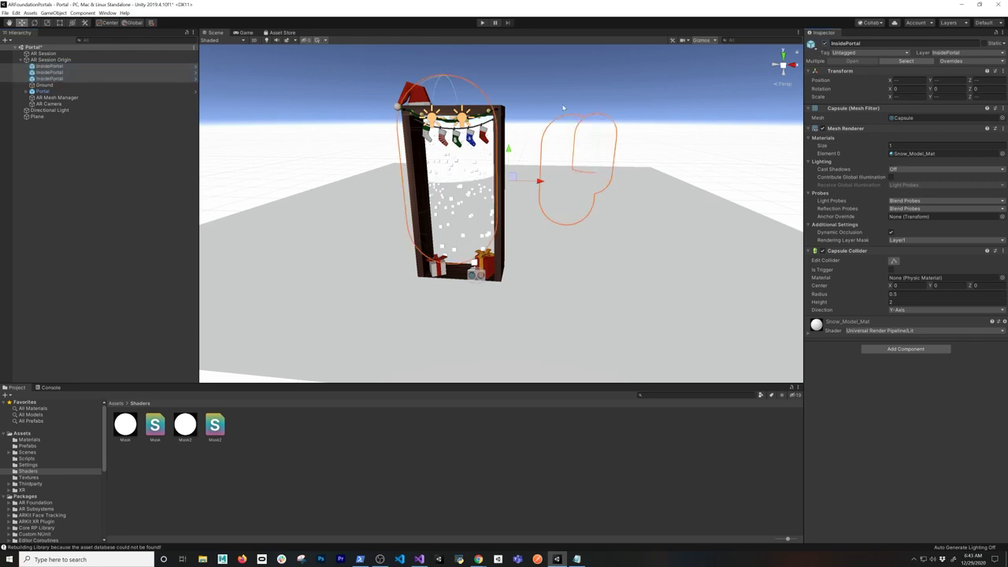
{"action": "left_click_drag", "start_coordinate": [276, 162], "coordinate": [315, 164], "text": "alt"}
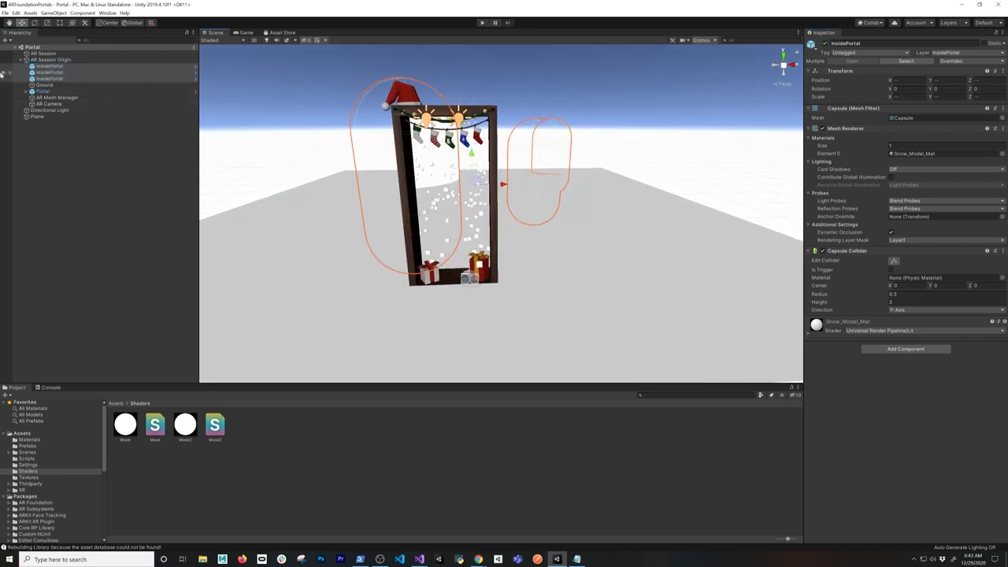
Move the mask plane along X to about -0.72, partly off the portal opening
{"action": "left_click", "coordinate": [37, 115]}
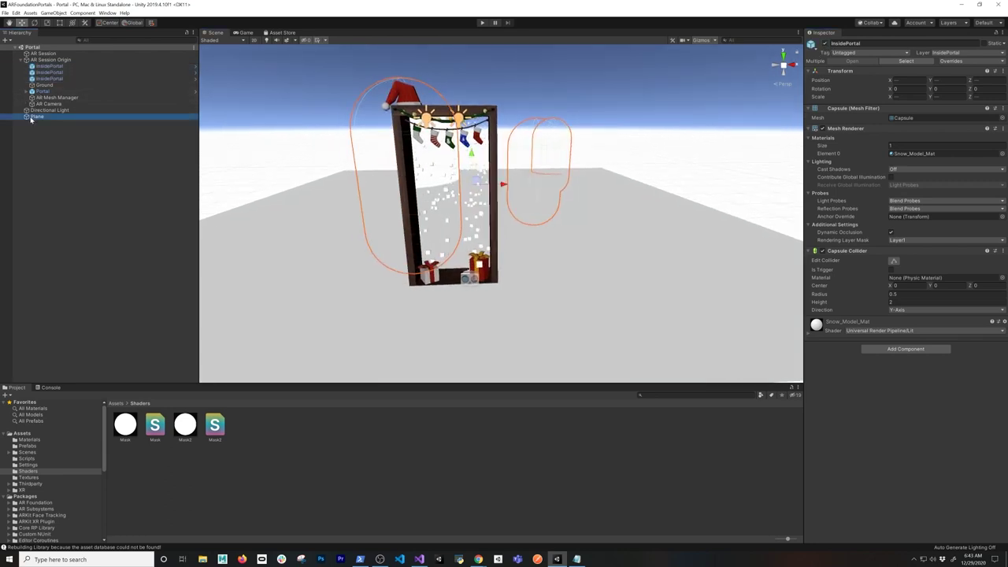
{"action": "mouse_move", "coordinate": [400, 210]}
{"action": "left_mouse_down", "text": "alt"}
{"action": "mouse_move", "coordinate": [482, 213]}
{"action": "mouse_move", "coordinate": [418, 210]}
{"action": "left_mouse_up", "text": "alt"}
{"action": "right_click_drag", "start_coordinate": [417, 210], "coordinate": [422, 209]}
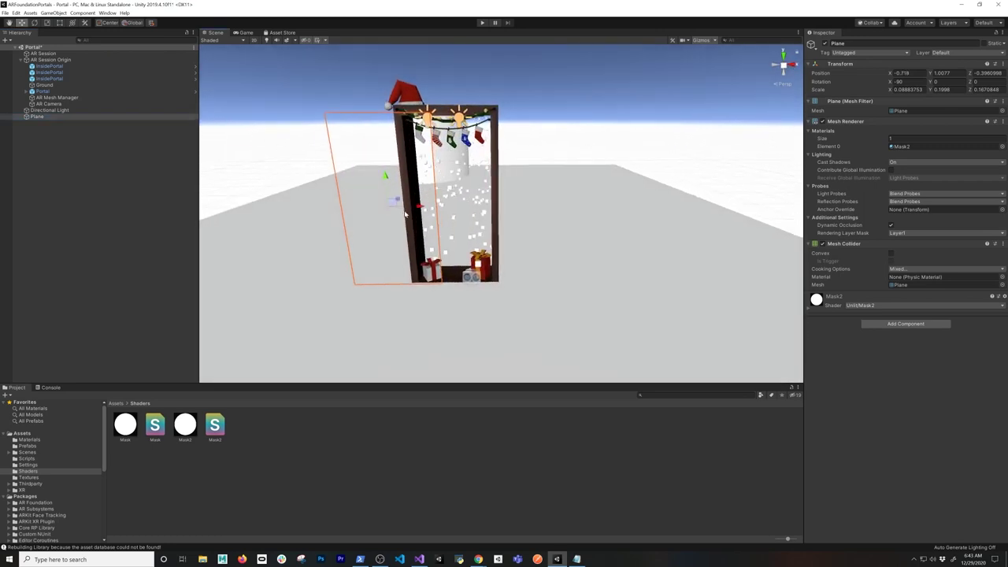
Place the plane under AR Session Origin directly below Portal, and deactivate the Portal object
{"action": "left_click_drag", "start_coordinate": [42, 119], "coordinate": [56, 92]}
{"action": "left_click", "coordinate": [61, 91]}
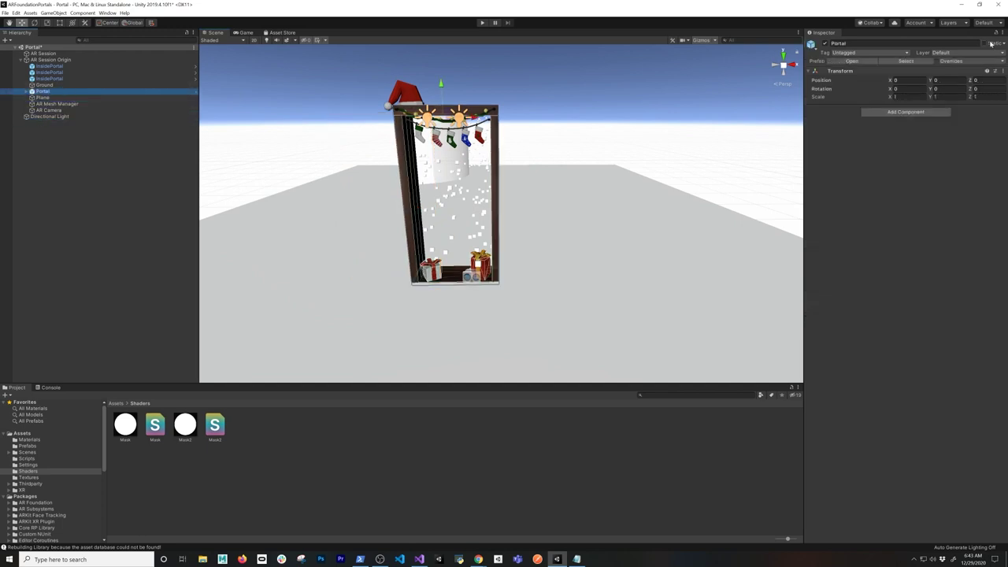
{"action": "left_click", "coordinate": [824, 44]}
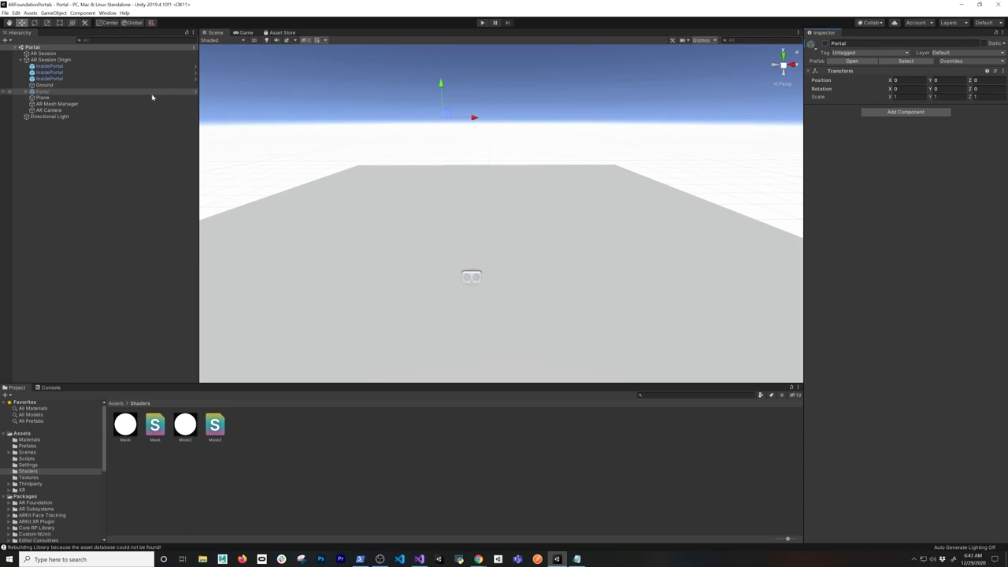
Rename the mask plane as Wall, slide it along X to about -0.145, and save the scene
{"action": "left_click", "coordinate": [90, 98]}
{"action": "type", "text": "W"}
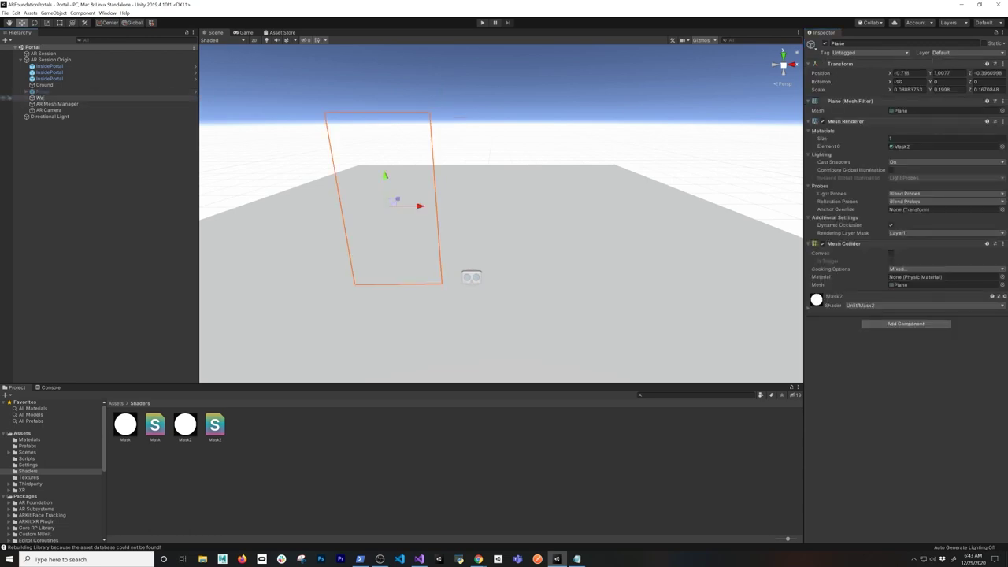
{"action": "type", "text": "all"}
{"action": "key", "text": "Return"}
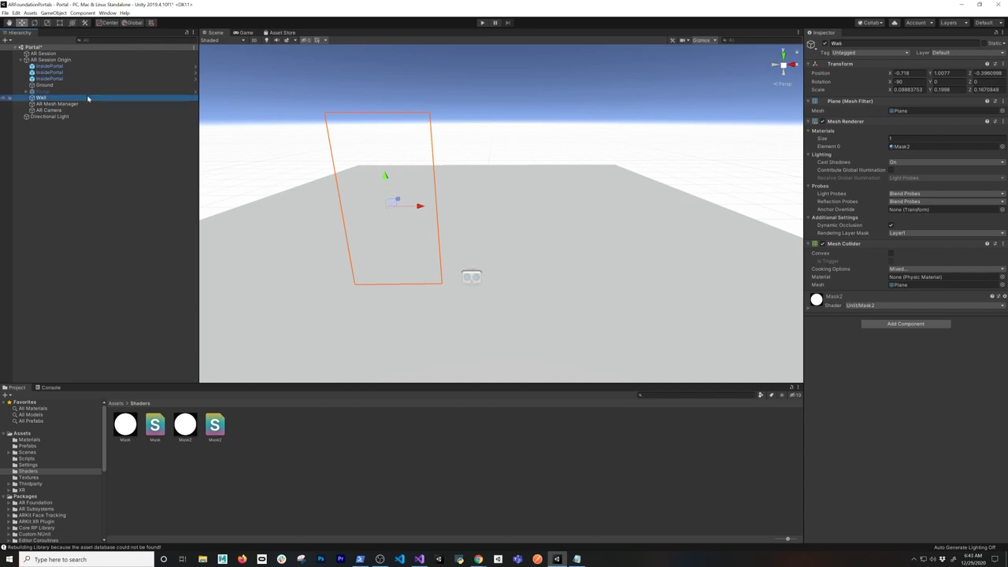
{"action": "left_click_drag", "start_coordinate": [414, 210], "coordinate": [453, 229]}
{"action": "key", "text": "ctrl+s"}
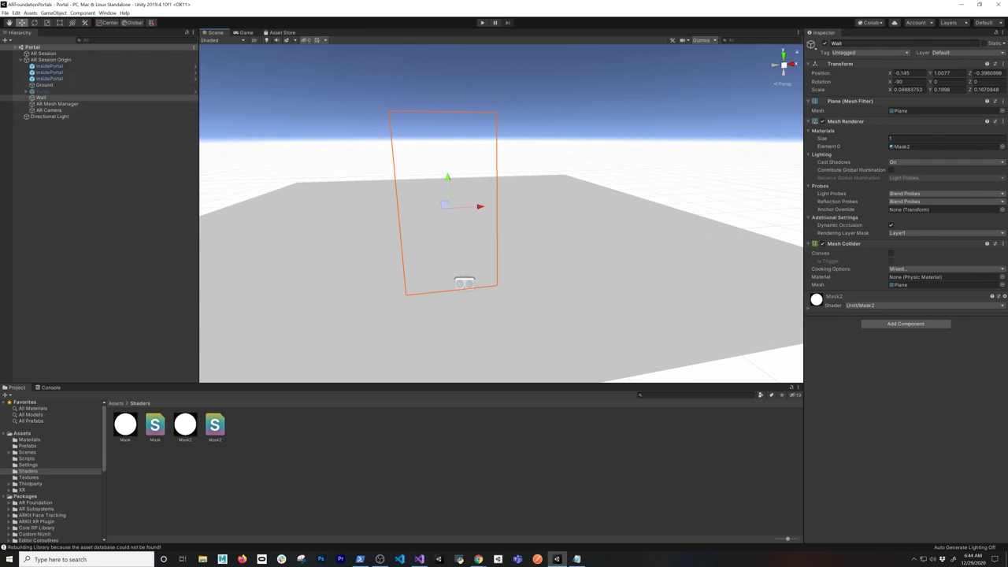
Examine the project's user layers, checking the entries for Mask and InsidePortal
{"action": "left_click", "coordinate": [965, 52]}
{"action": "left_click", "coordinate": [960, 120]}
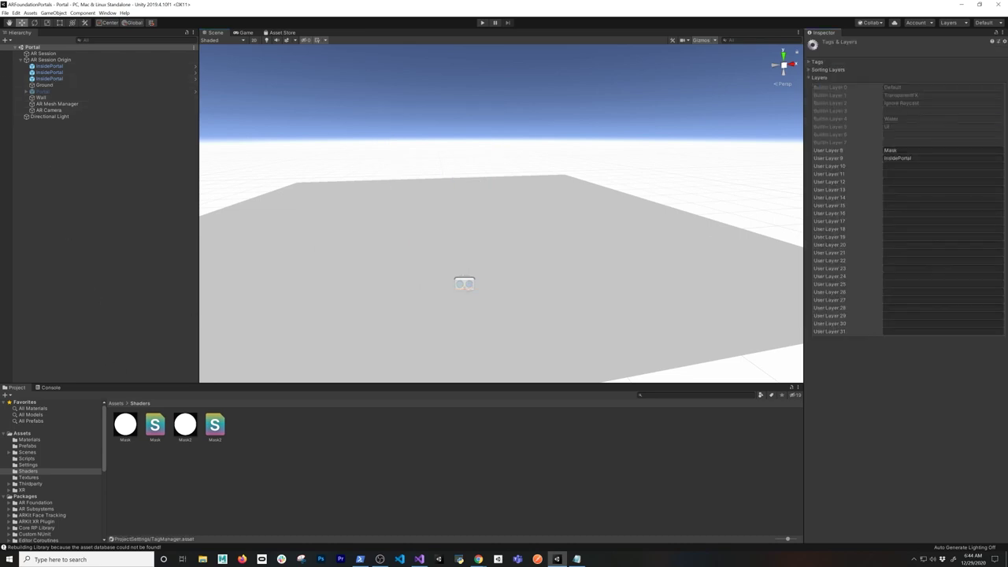
{"action": "left_click", "coordinate": [894, 151]}
{"action": "left_click", "coordinate": [898, 158]}
{"action": "left_click", "coordinate": [899, 151]}
{"action": "left_click", "coordinate": [899, 151]}
{"action": "double_click", "coordinate": [888, 150]}
{"action": "key", "text": "Tab"}
{"action": "left_click", "coordinate": [898, 158]}
{"action": "double_click", "coordinate": [898, 158]}
Assign the Wall object to the Mask layer and save the scene
{"action": "left_click", "coordinate": [43, 98]}
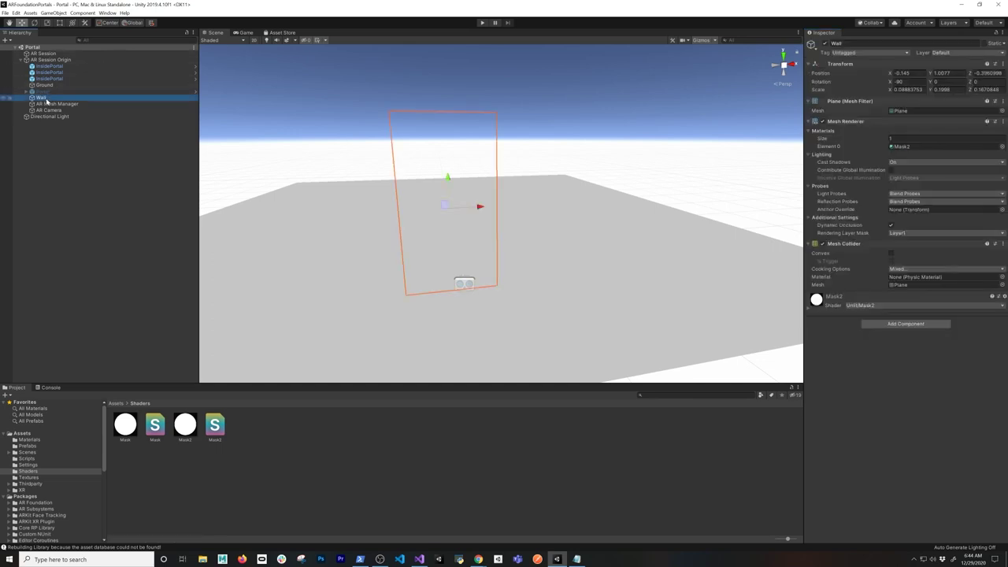
{"action": "left_click", "coordinate": [965, 53]}
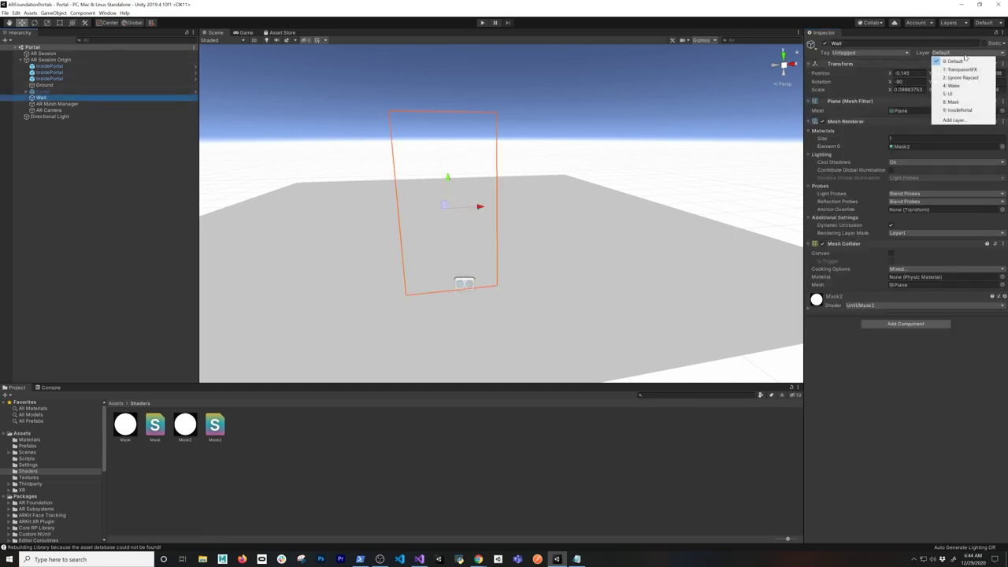
{"action": "left_click", "coordinate": [961, 103]}
{"action": "key", "text": "ctrl+s"}
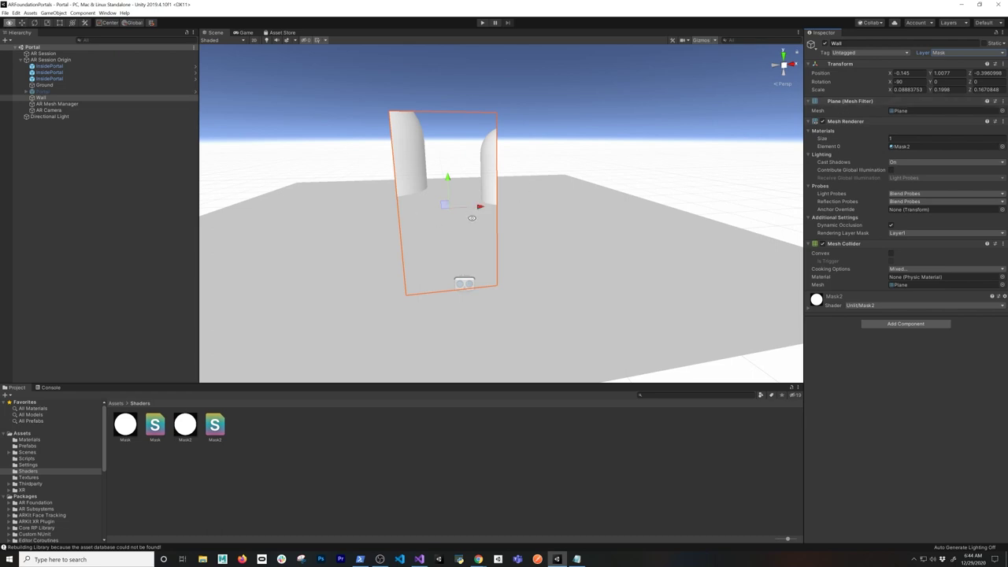
{"action": "mouse_move", "coordinate": [473, 217]}
{"action": "left_mouse_down", "text": "alt"}
{"action": "mouse_move", "coordinate": [423, 195]}
{"action": "mouse_move", "coordinate": [460, 231]}
{"action": "left_mouse_up", "text": "alt"}
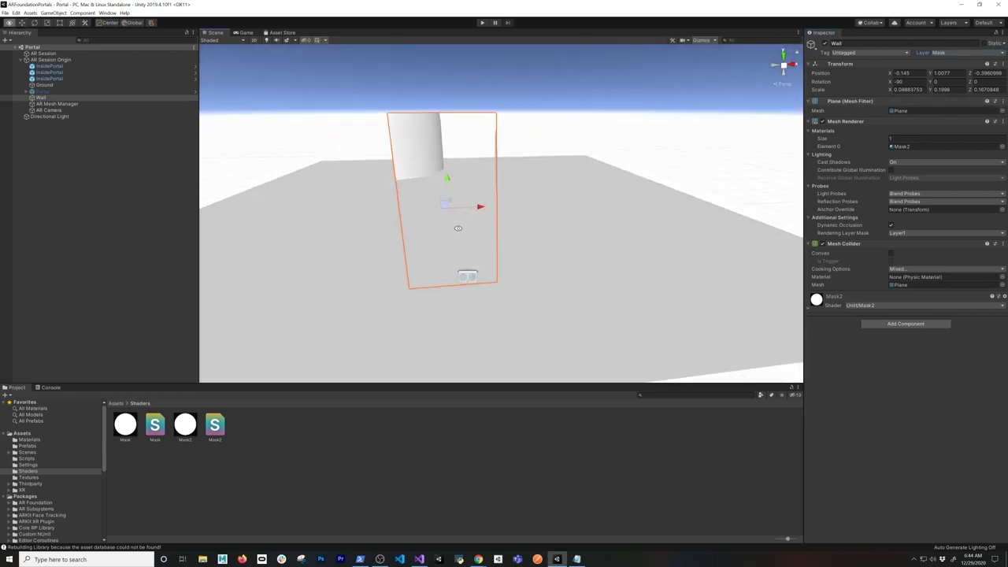
{"action": "left_click_drag", "start_coordinate": [448, 163], "coordinate": [417, 143], "text": "alt"}
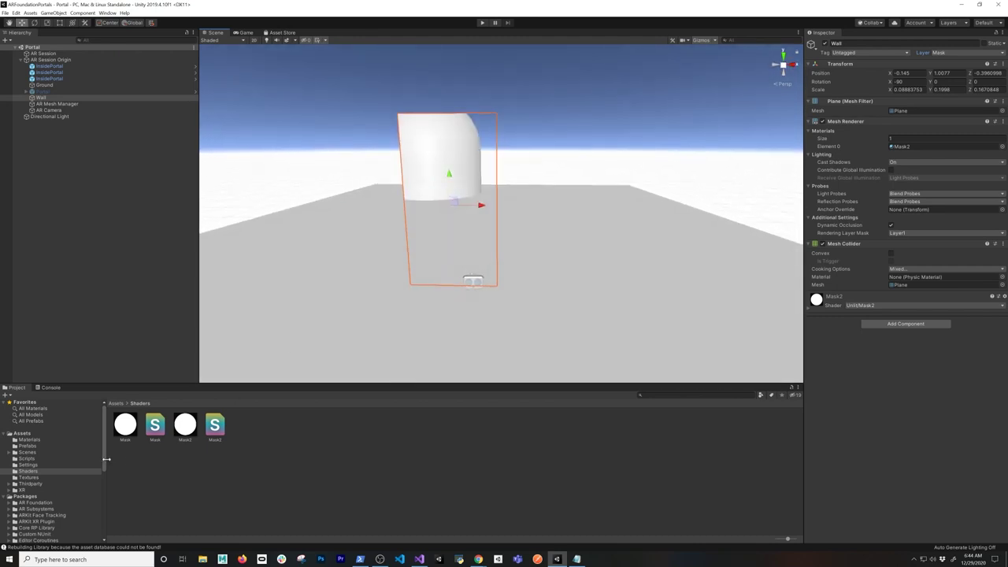
Create a Universal Render Pipeline asset with a Forward Renderer in the Settings folder
{"action": "left_click", "coordinate": [45, 466]}
{"action": "left_click", "coordinate": [262, 473]}
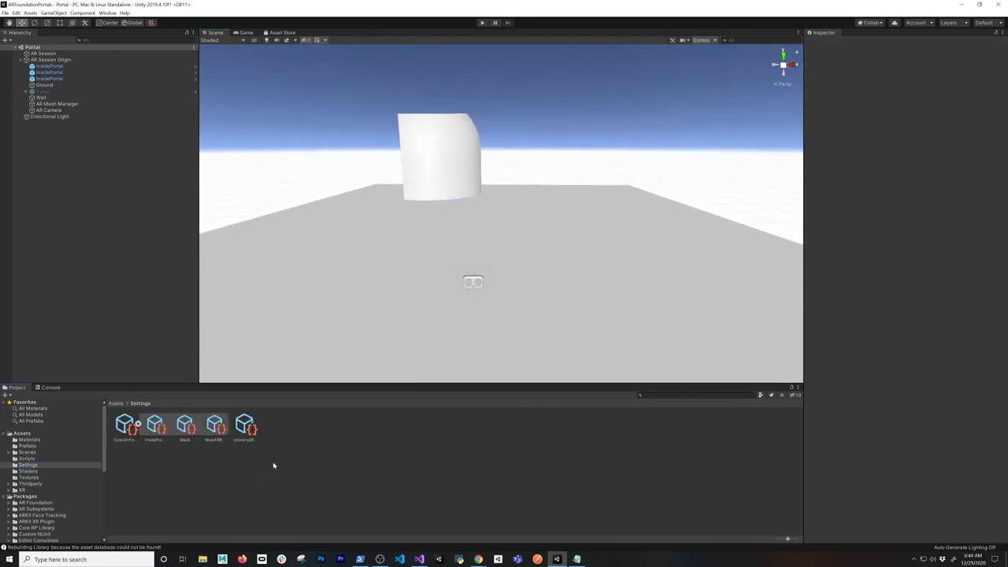
{"action": "right_click", "coordinate": [291, 463]}
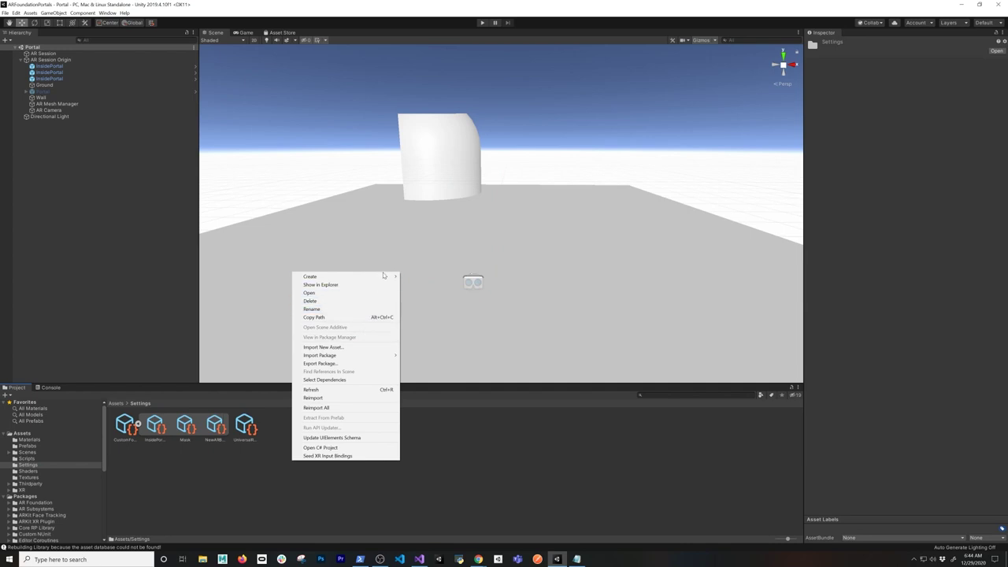
{"action": "mouse_move", "coordinate": [382, 279]}
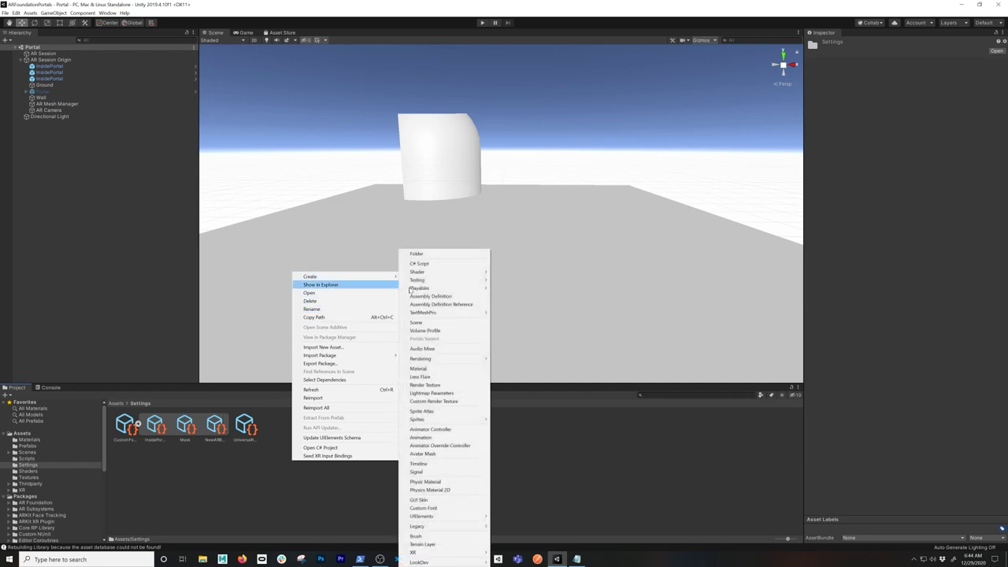
{"action": "mouse_move", "coordinate": [437, 527]}
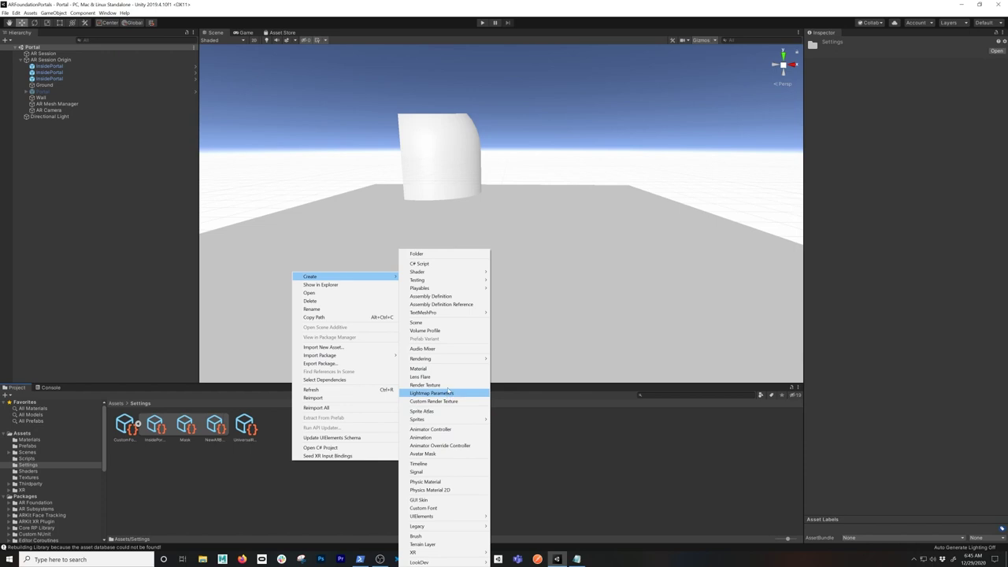
{"action": "mouse_move", "coordinate": [455, 362]}
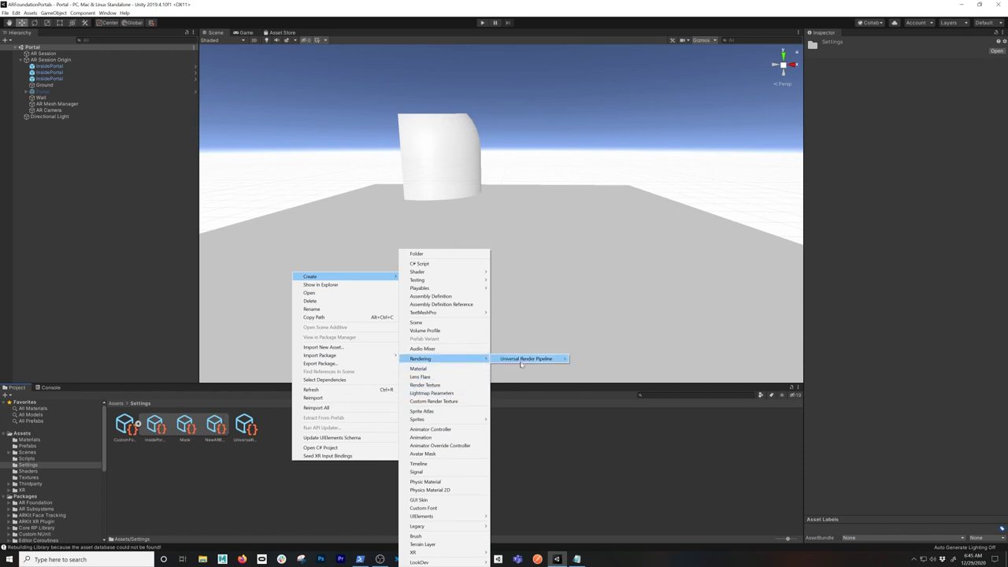
{"action": "mouse_move", "coordinate": [522, 361]}
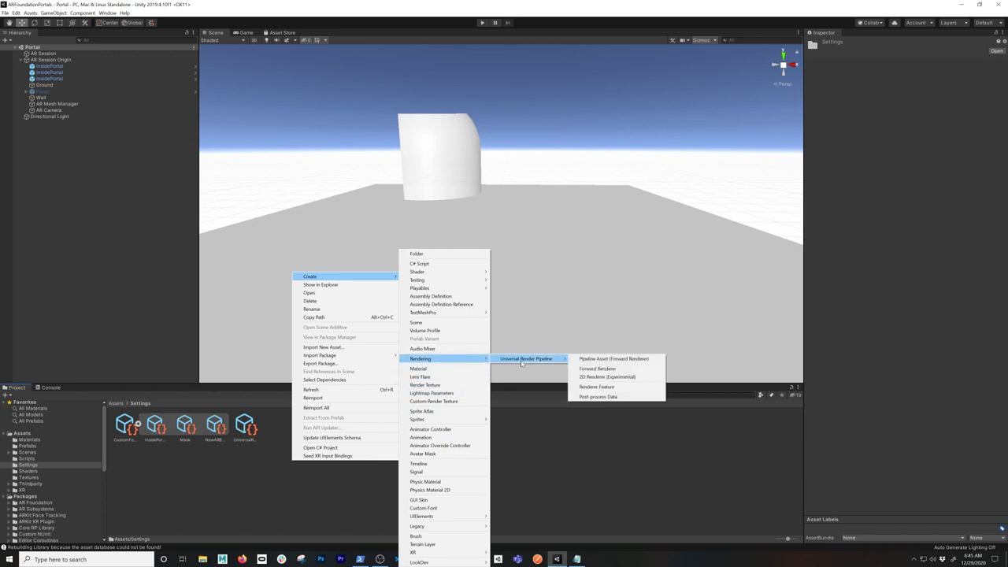
{"action": "left_click", "coordinate": [587, 361]}
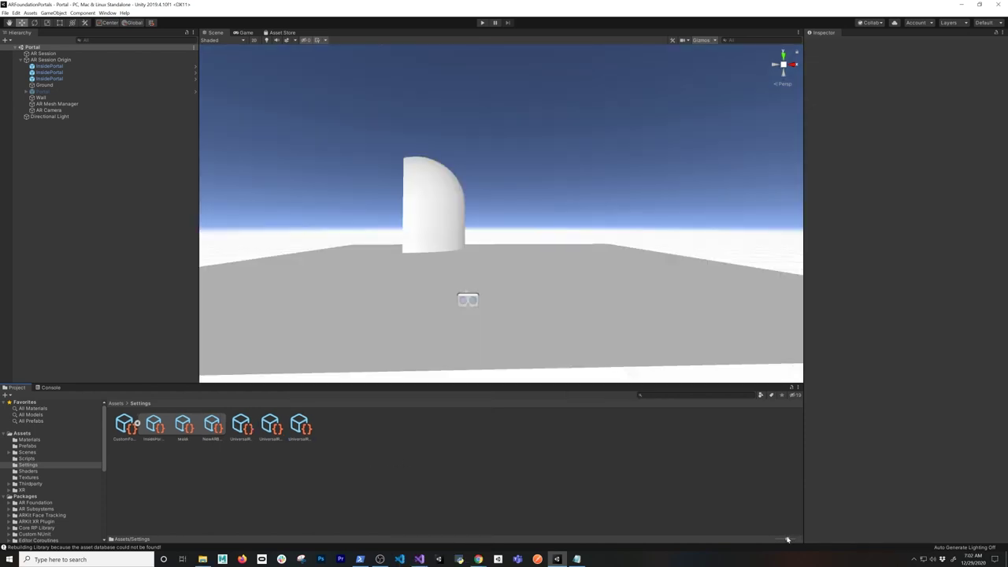
Show the Settings assets as a list and rename the new pipeline asset as UniversalRenderPipelineAsset2
{"action": "left_click_drag", "start_coordinate": [787, 539], "coordinate": [774, 539]}
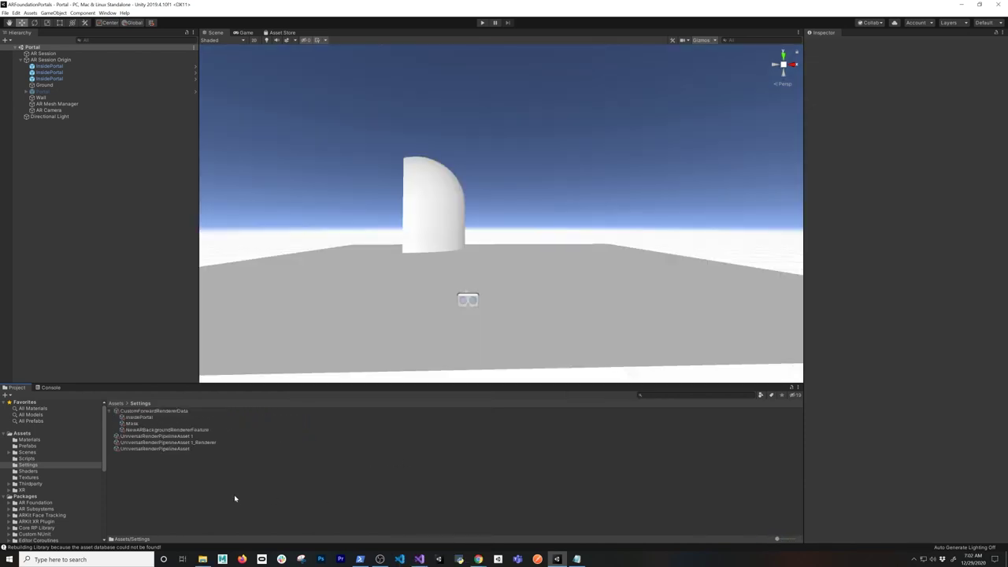
{"action": "left_click", "coordinate": [157, 436]}
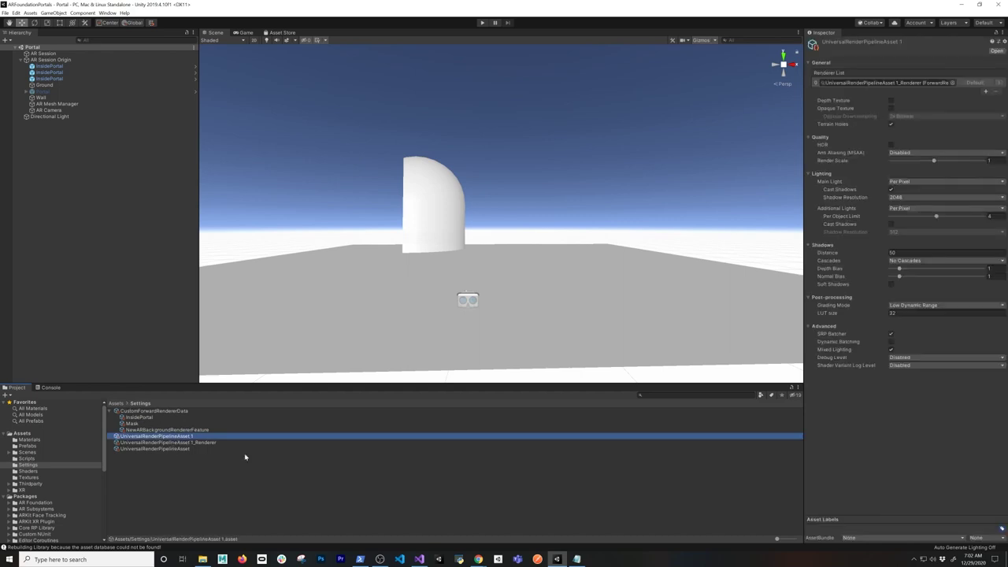
{"action": "key", "text": "F2"}
{"action": "key", "text": "Right"}
{"action": "key", "text": "BackSpace"}
{"action": "key", "text": "Escape"}
{"action": "key", "text": "Return"}
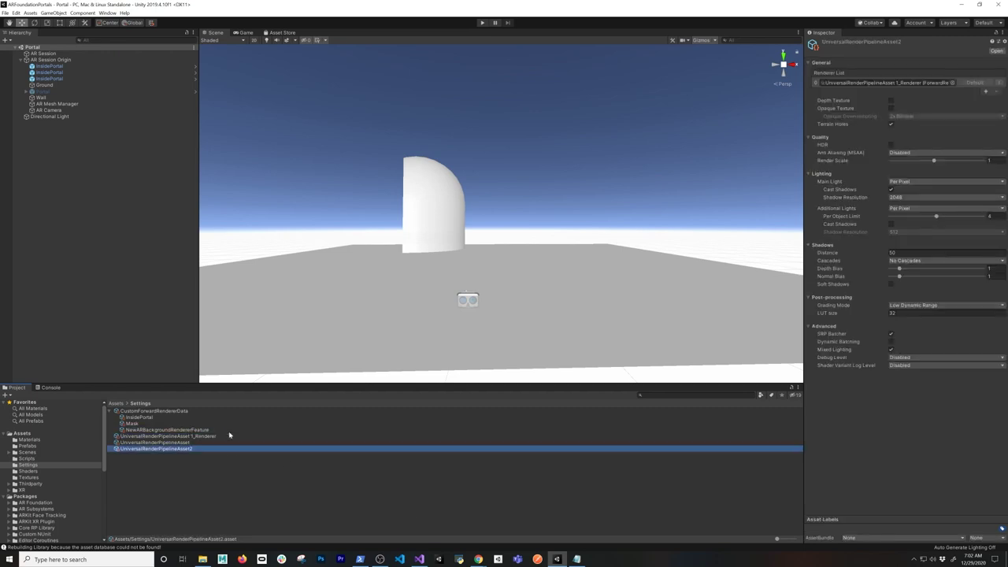
Rename the new renderer as UniversalRenderPipelineAsset2_Renderer and open it through the renderer list of UniversalRenderPipelineAsset2
{"action": "left_click", "coordinate": [199, 436]}
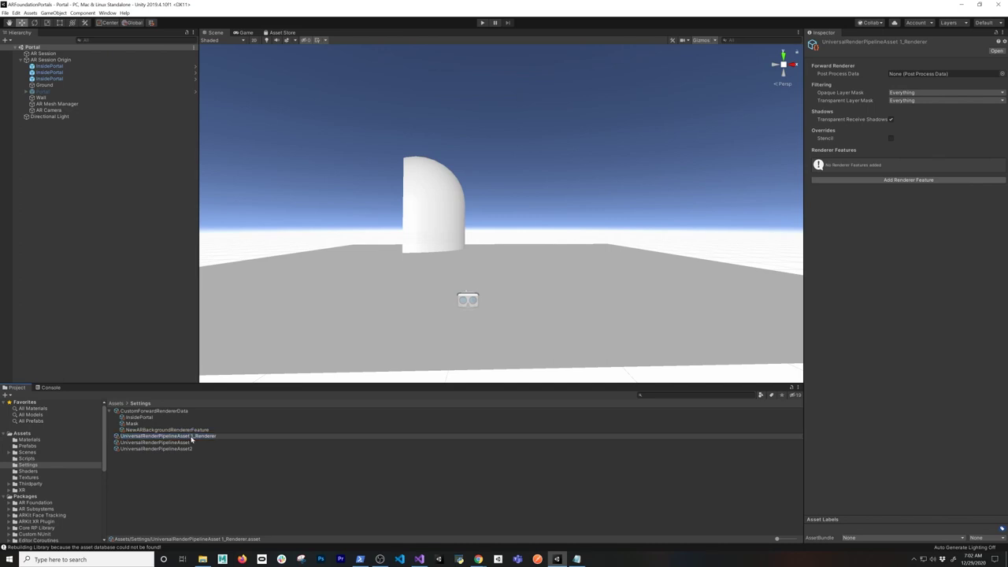
{"action": "key", "text": "BackSpace"}
{"action": "key", "text": "BackSpace"}
{"action": "type", "text": "2"}
{"action": "key", "text": "Return"}
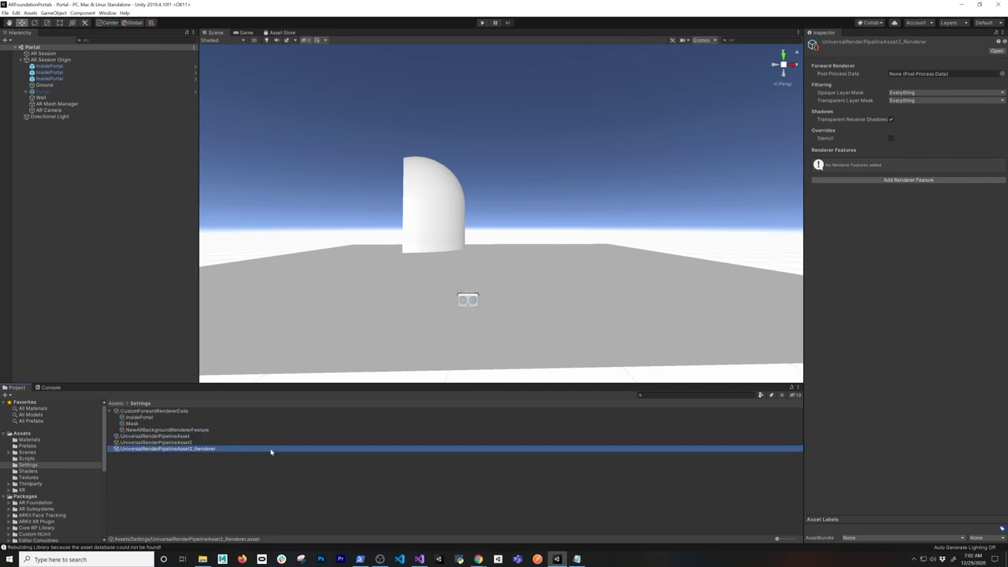
{"action": "left_click", "coordinate": [194, 442]}
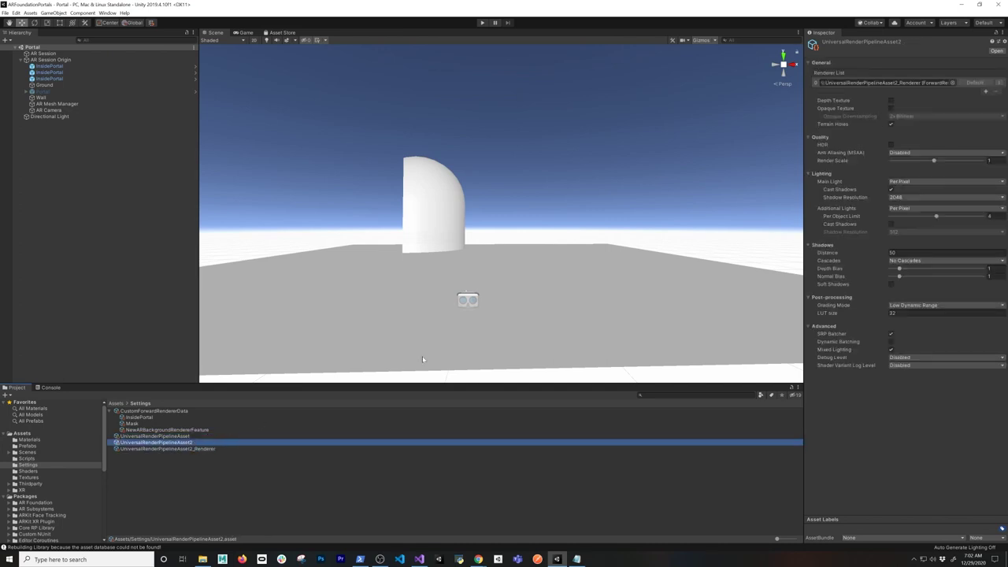
{"action": "double_click", "coordinate": [884, 82]}
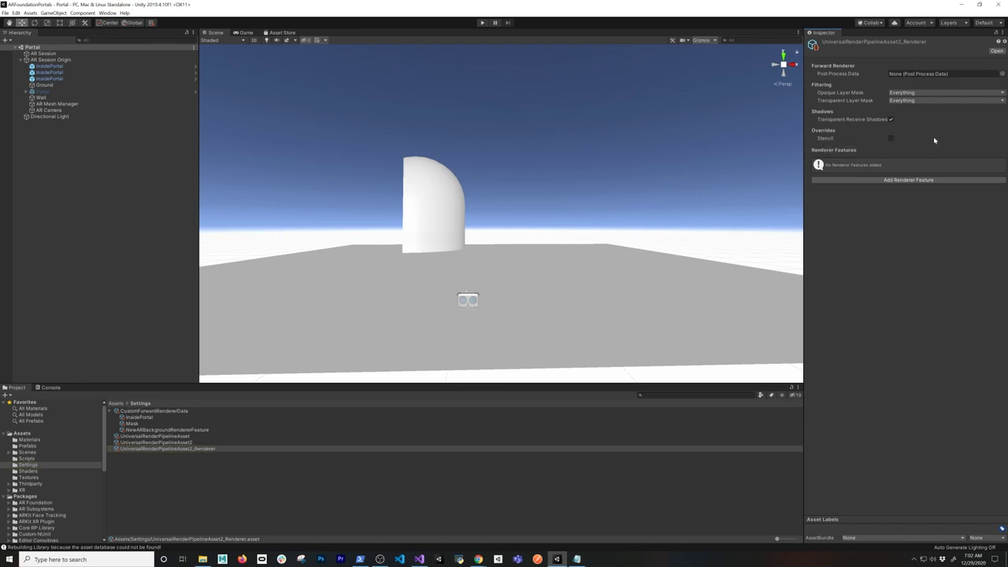
Set UniversalRenderPipelineAsset2 as the Scriptable Render Pipeline in the project's Graphics settings, and close the settings windows
{"action": "left_click", "coordinate": [5, 12]}
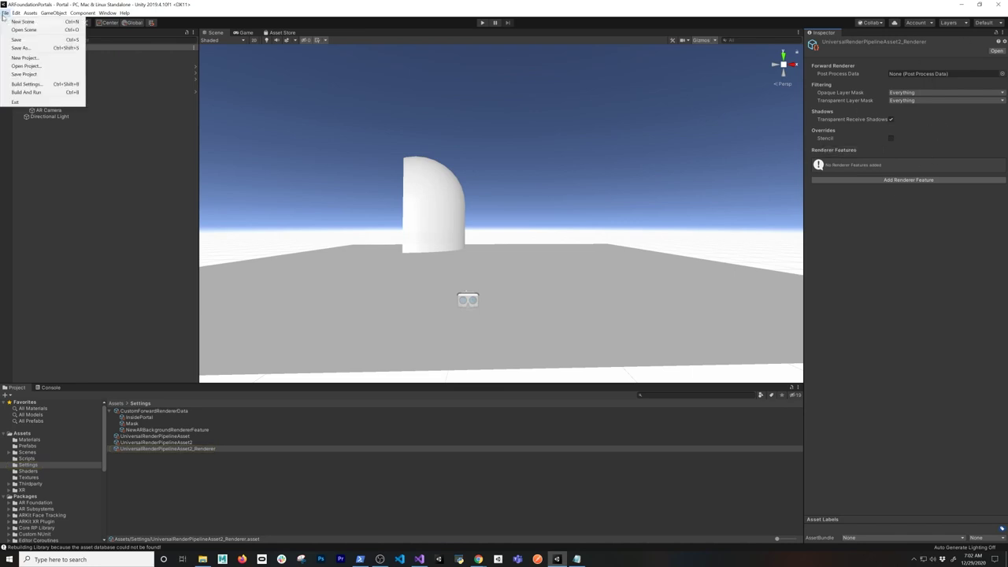
{"action": "left_click", "coordinate": [23, 83]}
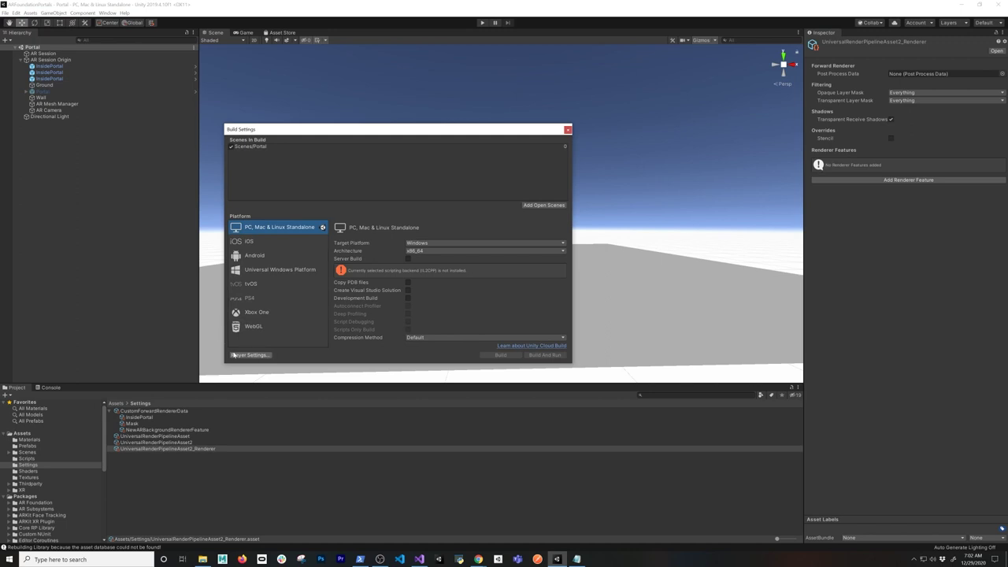
{"action": "left_click", "coordinate": [249, 355]}
{"action": "left_click", "coordinate": [290, 199]}
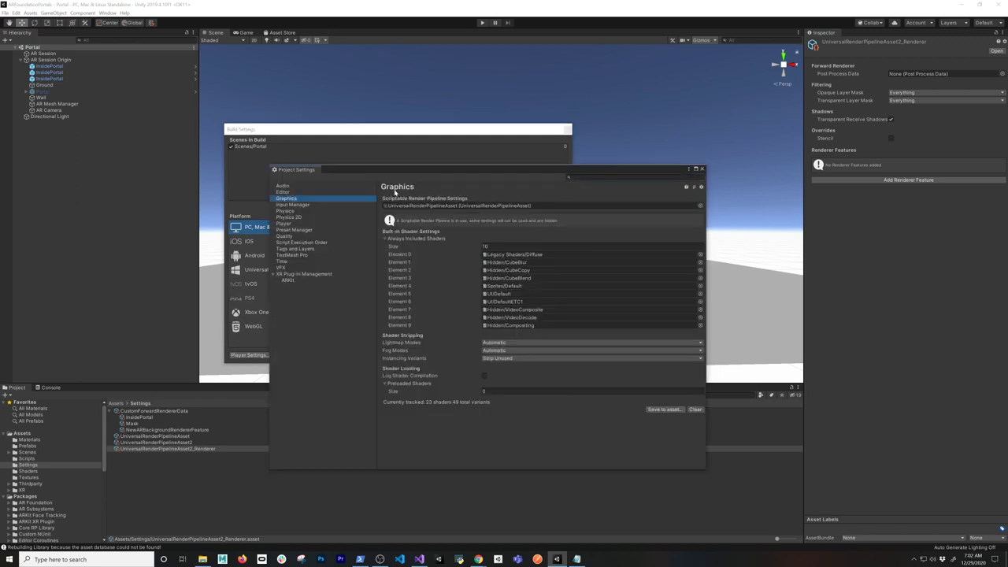
{"action": "left_click", "coordinate": [698, 205]}
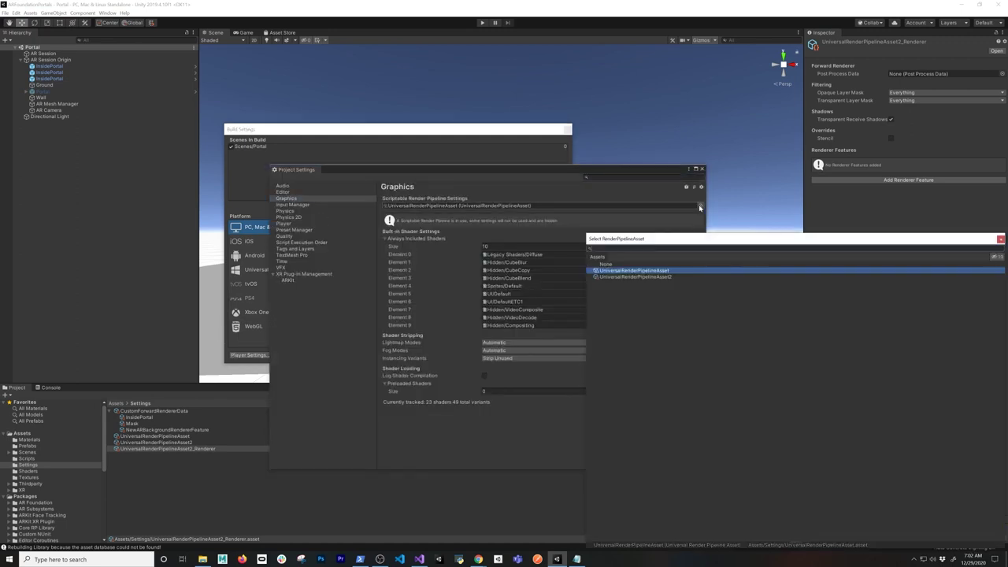
{"action": "double_click", "coordinate": [630, 277]}
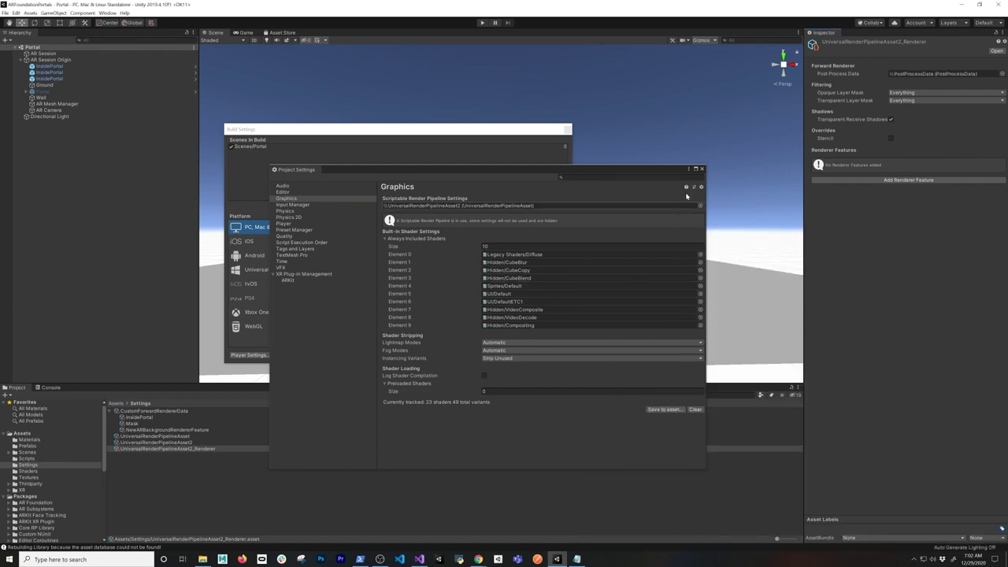
{"action": "left_click", "coordinate": [700, 169]}
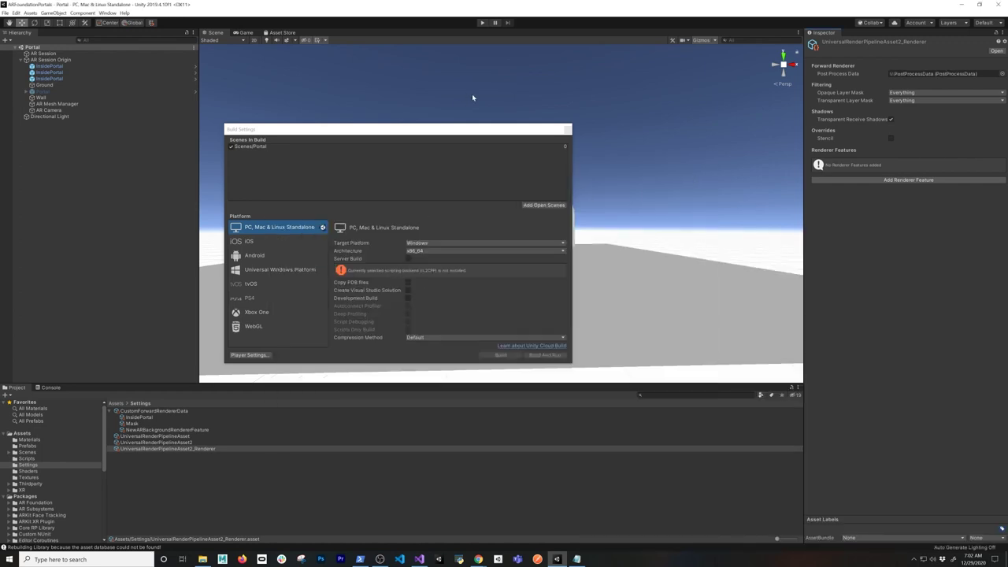
{"action": "left_click", "coordinate": [568, 130]}
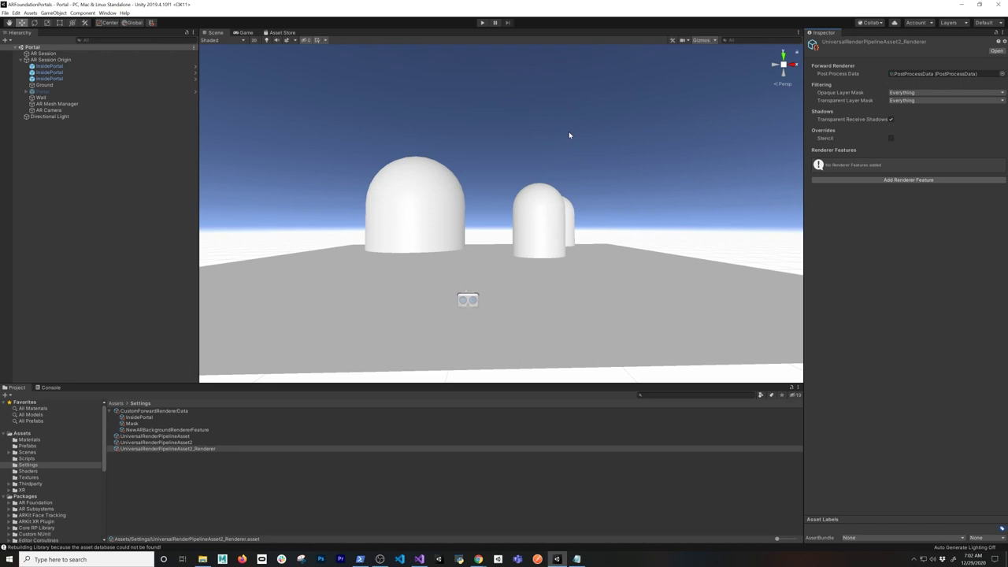
Add an AR Background Renderer Feature to UniversalRenderPipelineAsset2_Renderer and name it ARBackgroundRendererFeature
{"action": "mouse_move", "coordinate": [549, 206]}
{"action": "left_mouse_down", "text": "alt"}
{"action": "mouse_move", "coordinate": [506, 226]}
{"action": "mouse_move", "coordinate": [574, 225]}
{"action": "mouse_move", "coordinate": [564, 216]}
{"action": "left_mouse_up", "text": "alt"}
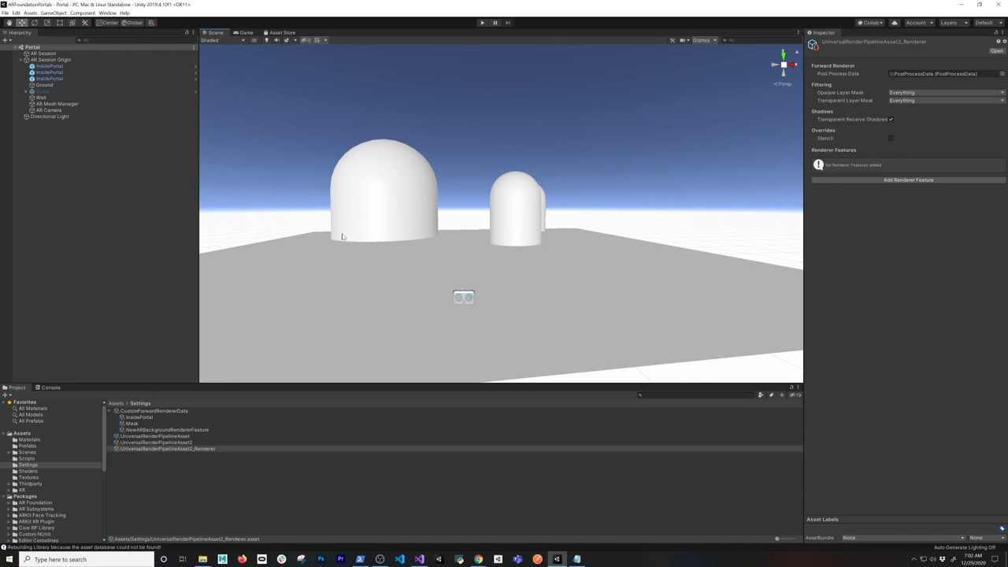
{"action": "left_click", "coordinate": [853, 180]}
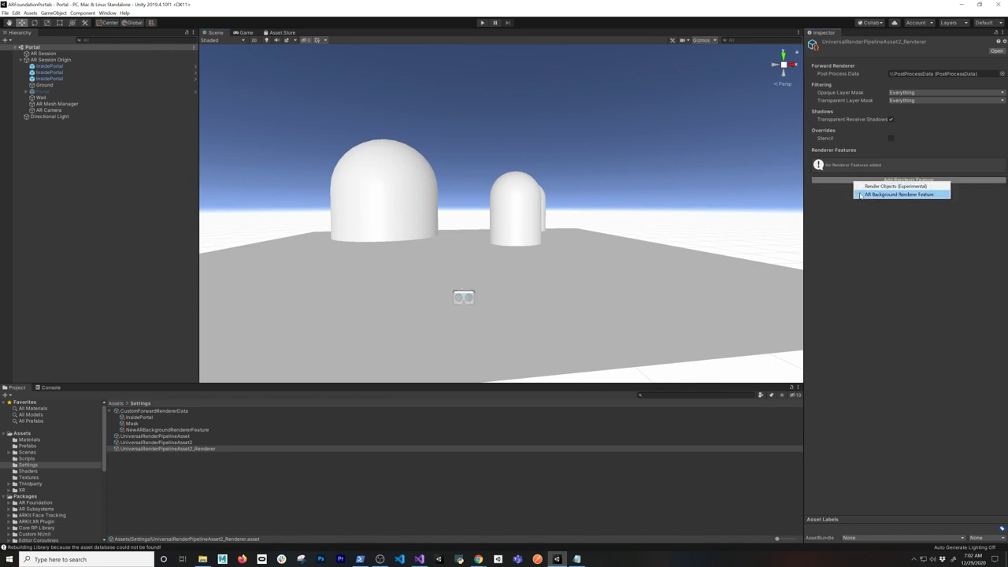
{"action": "left_click", "coordinate": [897, 194]}
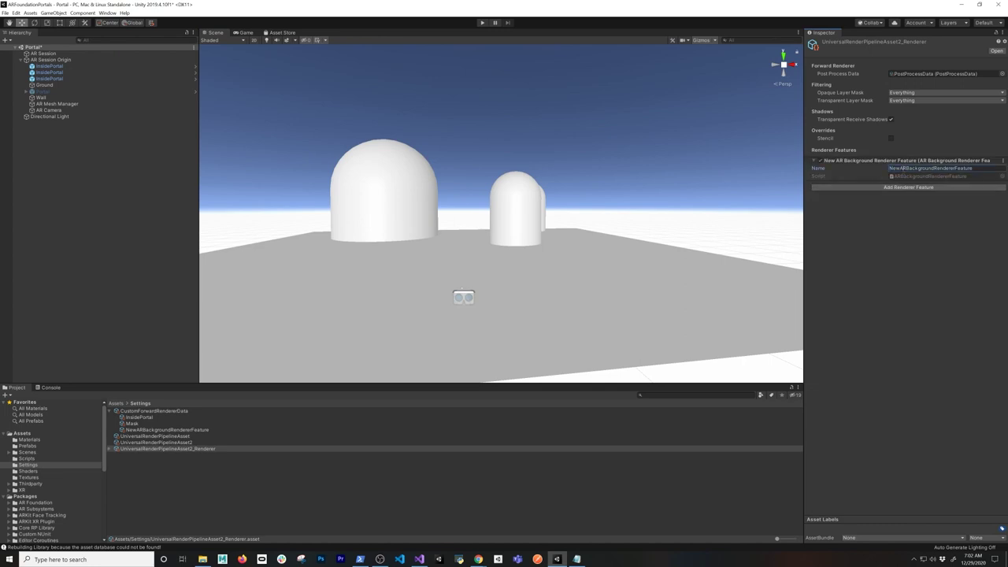
{"action": "left_click_drag", "start_coordinate": [900, 168], "coordinate": [888, 168]}
{"action": "key", "text": "BackSpace"}
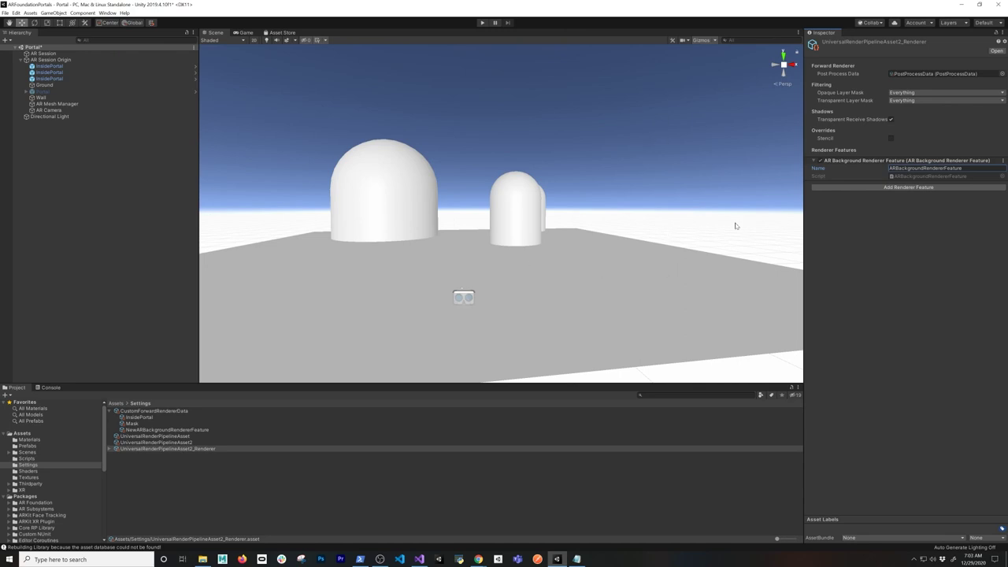
Add a Render Objects renderer feature to UniversalRenderPipelineAsset2_Renderer and name it Mask
{"action": "left_click", "coordinate": [854, 188]}
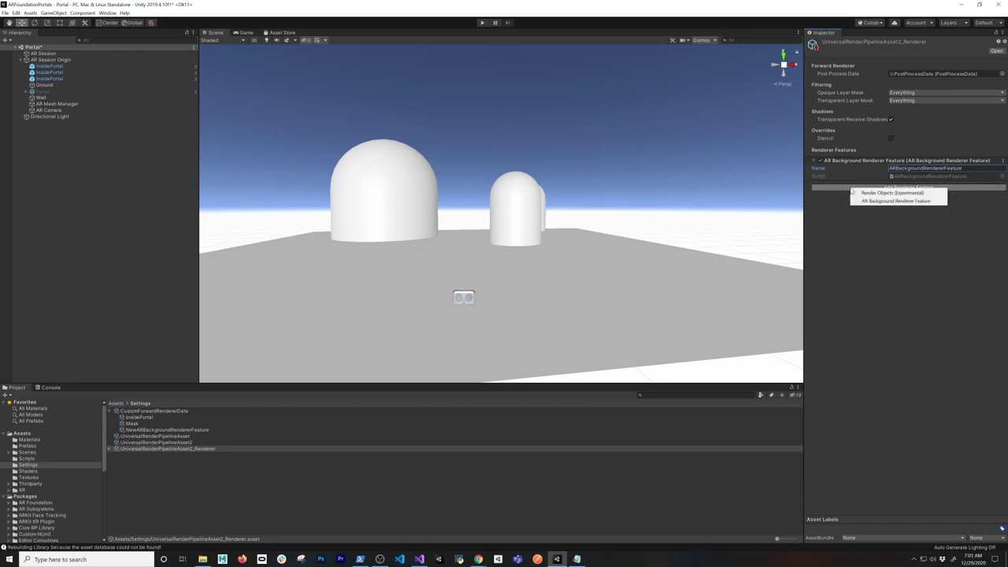
{"action": "left_click", "coordinate": [859, 193]}
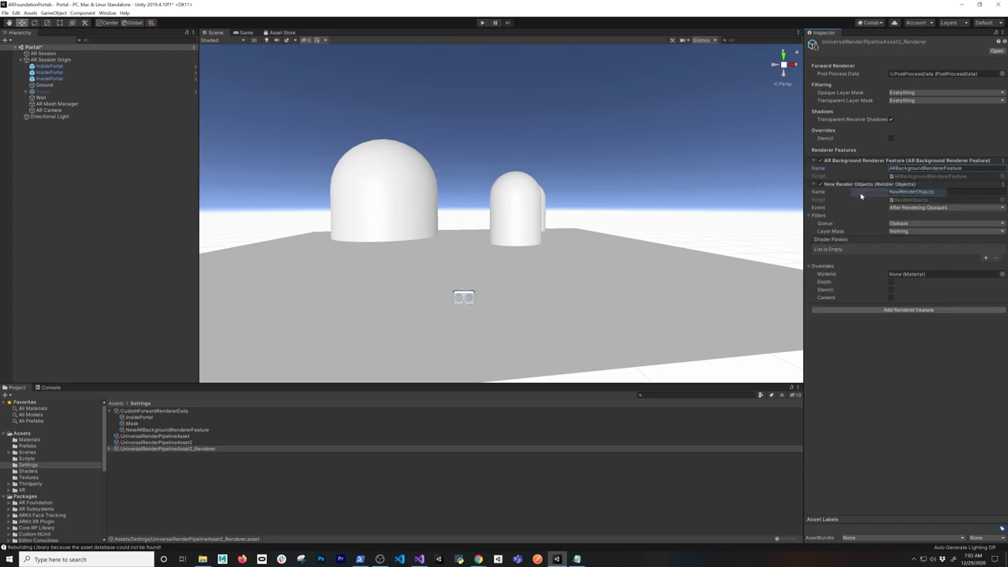
{"action": "left_click", "coordinate": [912, 192]}
{"action": "type", "text": "M"}
{"action": "key", "text": "Return"}
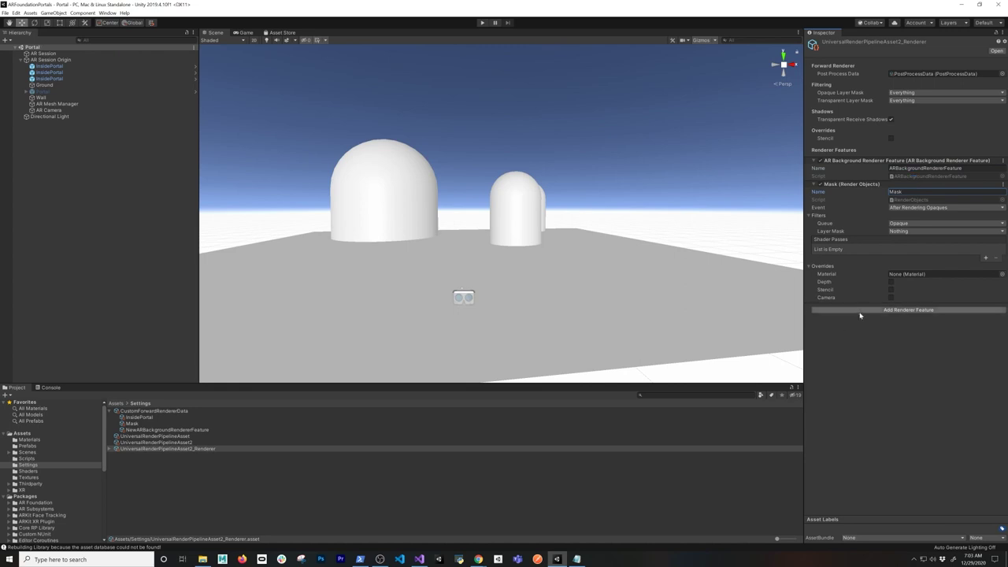
Add a second Render Objects feature to the renderer, name it InsidePortals and save the project
{"action": "left_click", "coordinate": [862, 309]}
{"action": "left_click", "coordinate": [868, 319]}
{"action": "left_click", "coordinate": [911, 315]}
{"action": "type", "text": "Inside"}
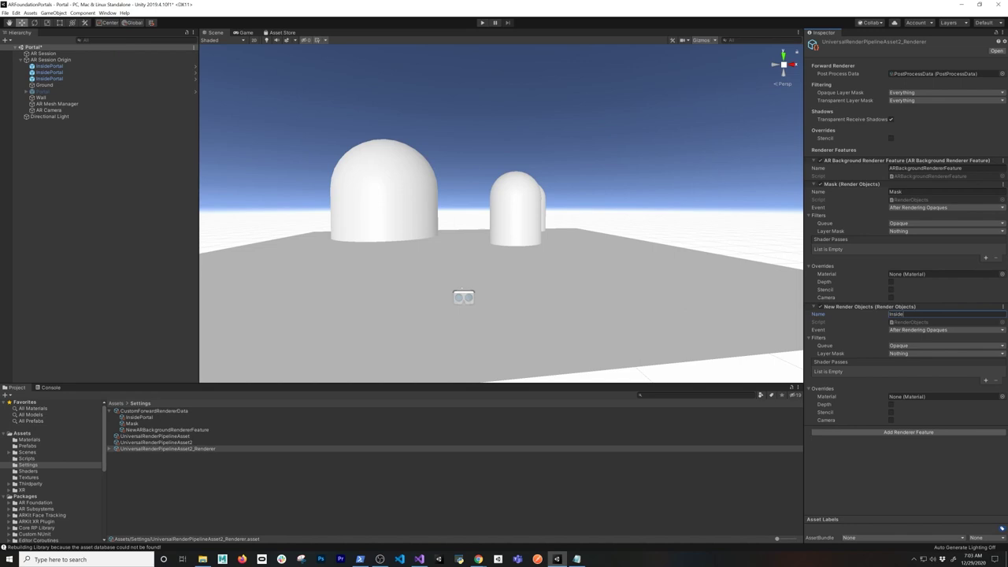
{"action": "type", "text": "Portals"}
{"action": "key", "text": "Return"}
{"action": "key", "text": "ctrl+s"}
Open the Mask feature under UniversalRenderPipelineAsset2_Renderer and set its Event to Before Rendering Opaques and its Layer Mask to Mask
{"action": "left_click", "coordinate": [108, 449]}
{"action": "left_click", "coordinate": [111, 449]}
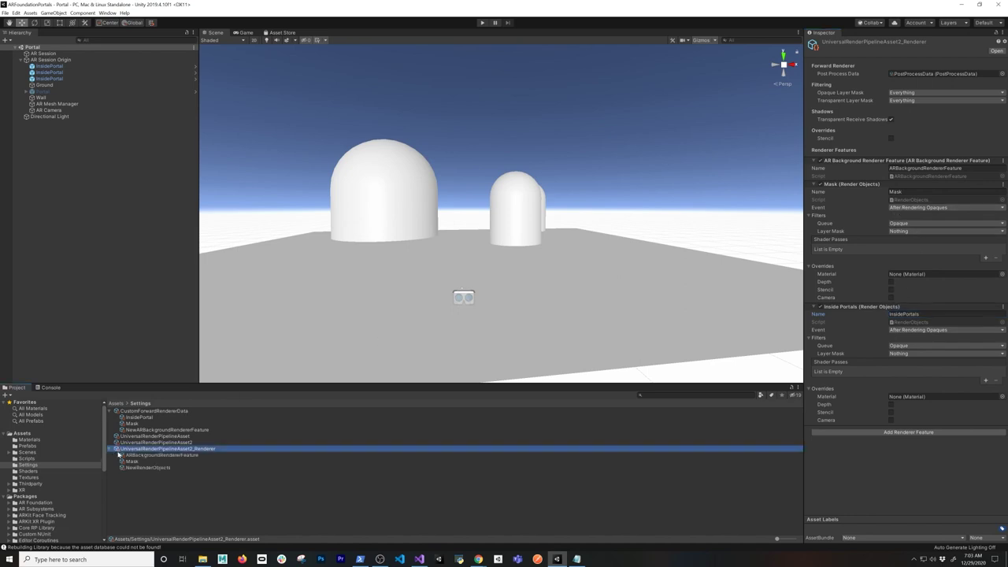
{"action": "left_click", "coordinate": [132, 461]}
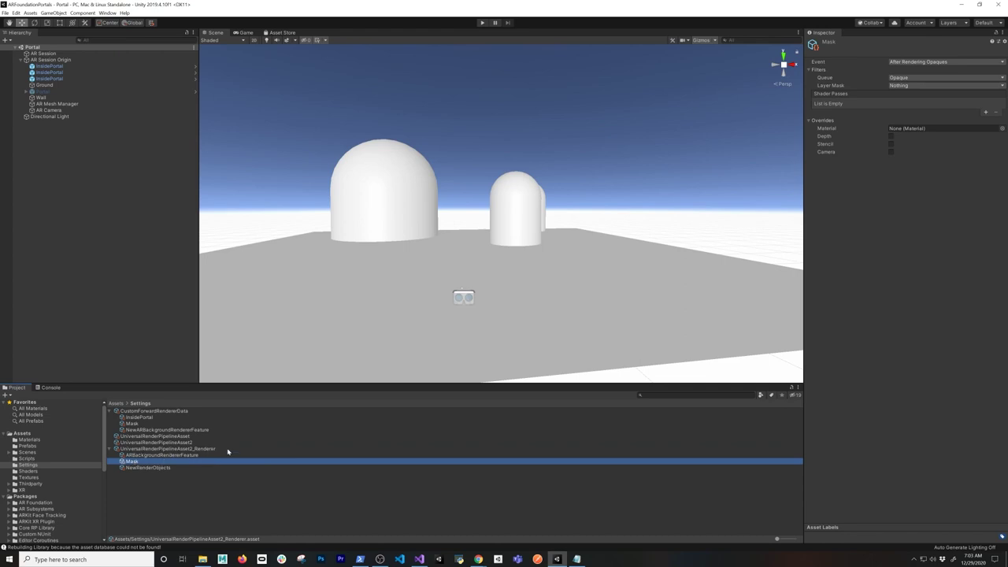
{"action": "left_click", "coordinate": [191, 448]}
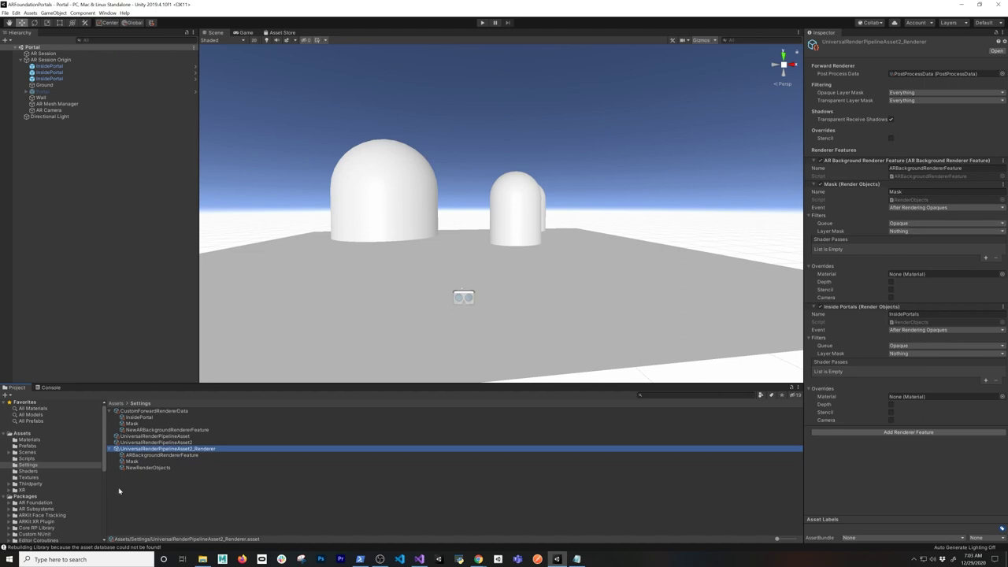
{"action": "left_click", "coordinate": [139, 462]}
{"action": "left_click", "coordinate": [146, 468]}
{"action": "left_click", "coordinate": [142, 463]}
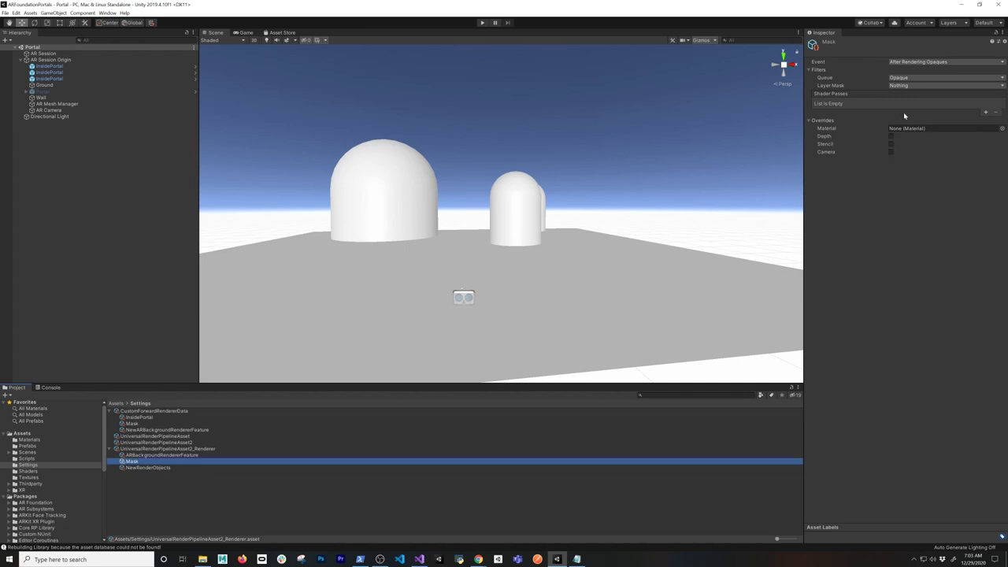
{"action": "left_click", "coordinate": [911, 62]}
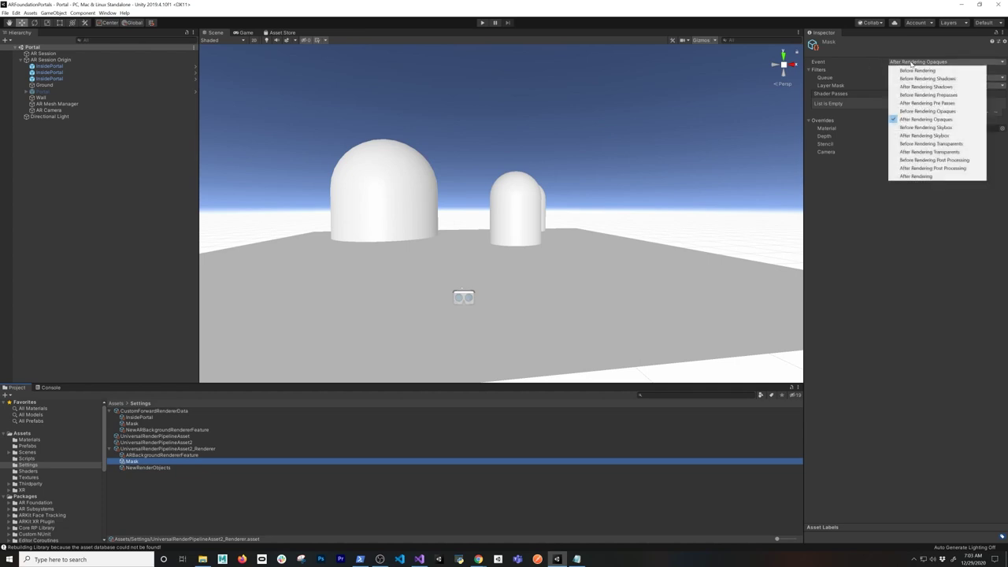
{"action": "left_click", "coordinate": [927, 111]}
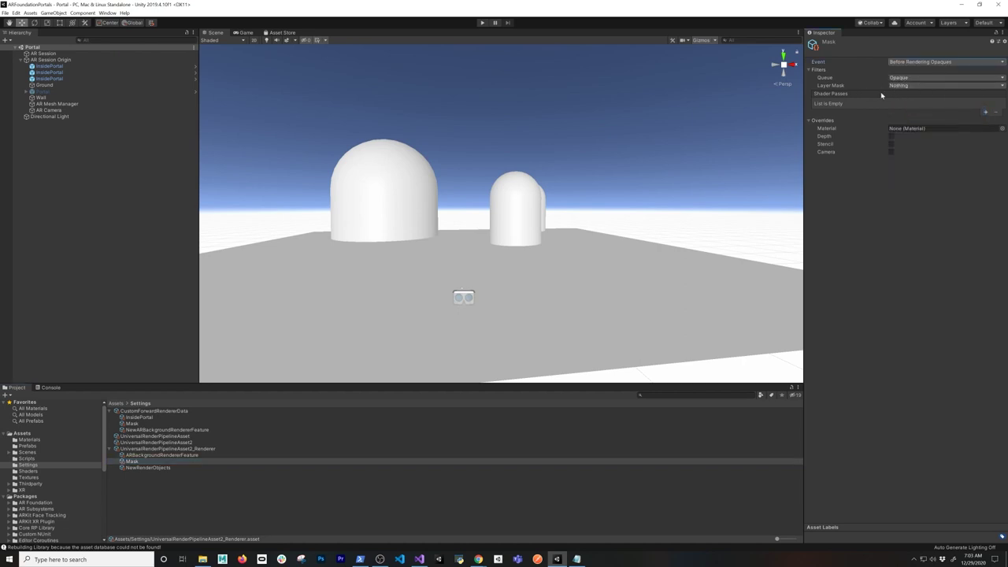
{"action": "left_click", "coordinate": [898, 88]}
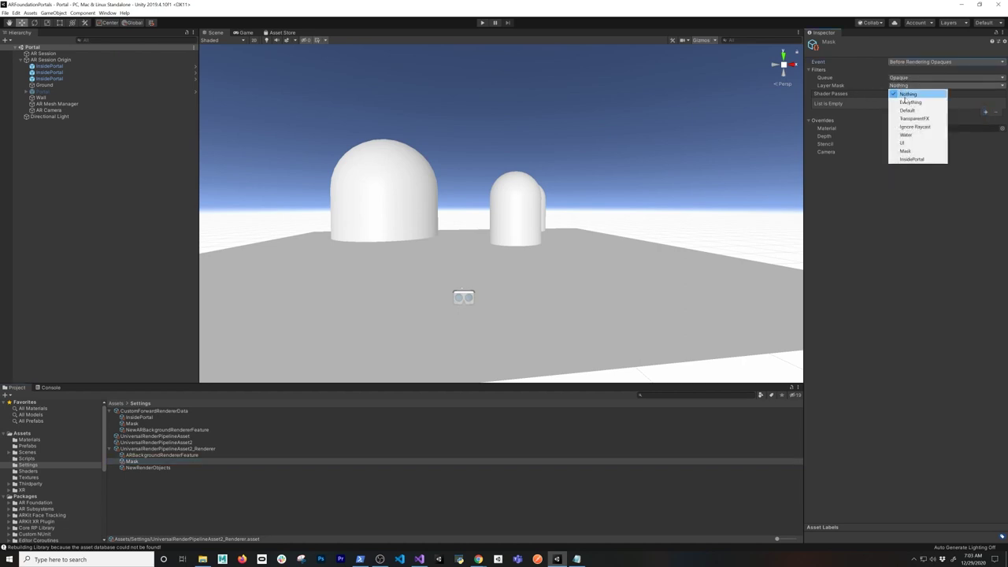
{"action": "left_click", "coordinate": [911, 146]}
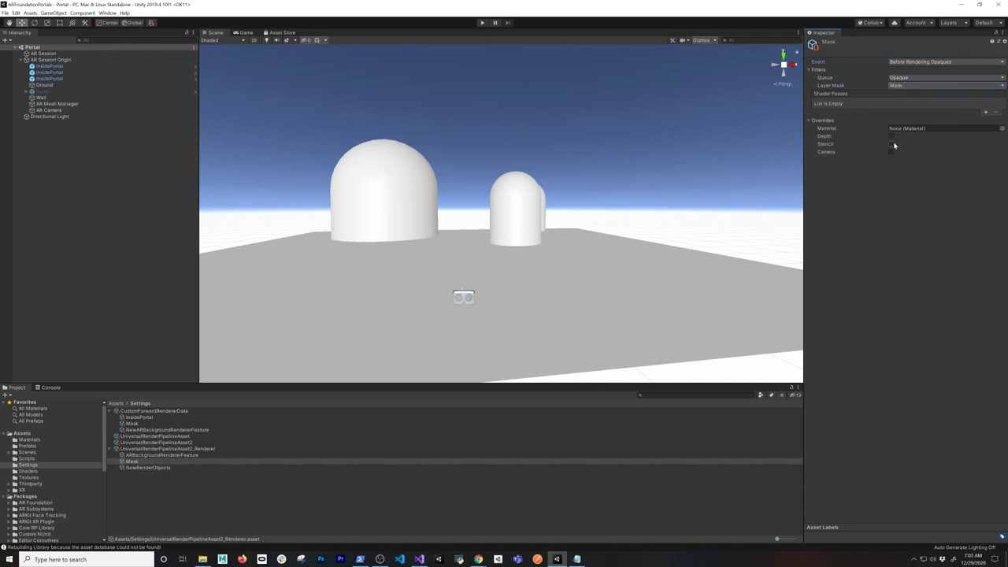
Enable the Mask feature's Stencil override with Value 1, Compare Function Greater and Pass set to Replace
{"action": "left_click", "coordinate": [892, 144]}
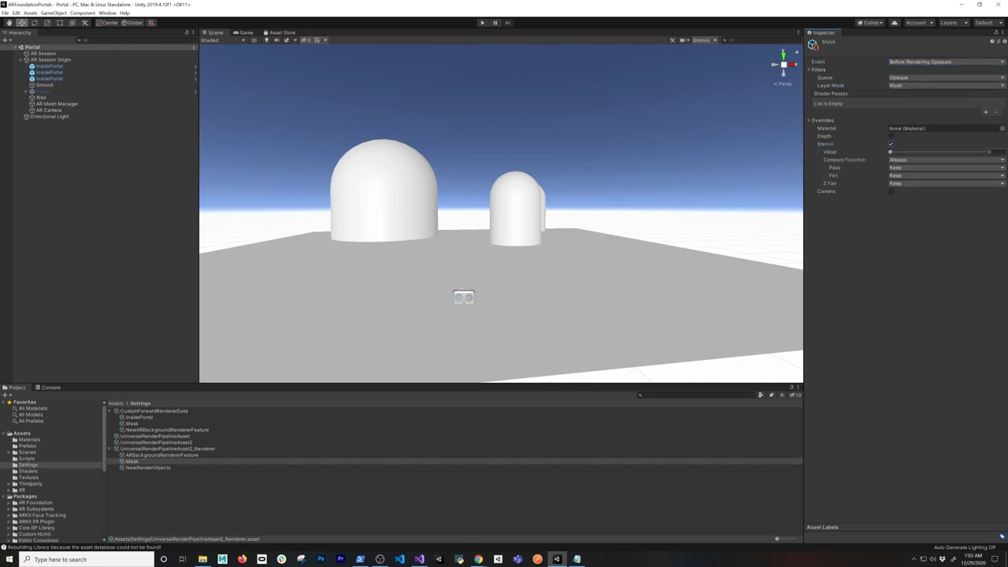
{"action": "left_click", "coordinate": [896, 151]}
{"action": "left_click", "coordinate": [892, 159]}
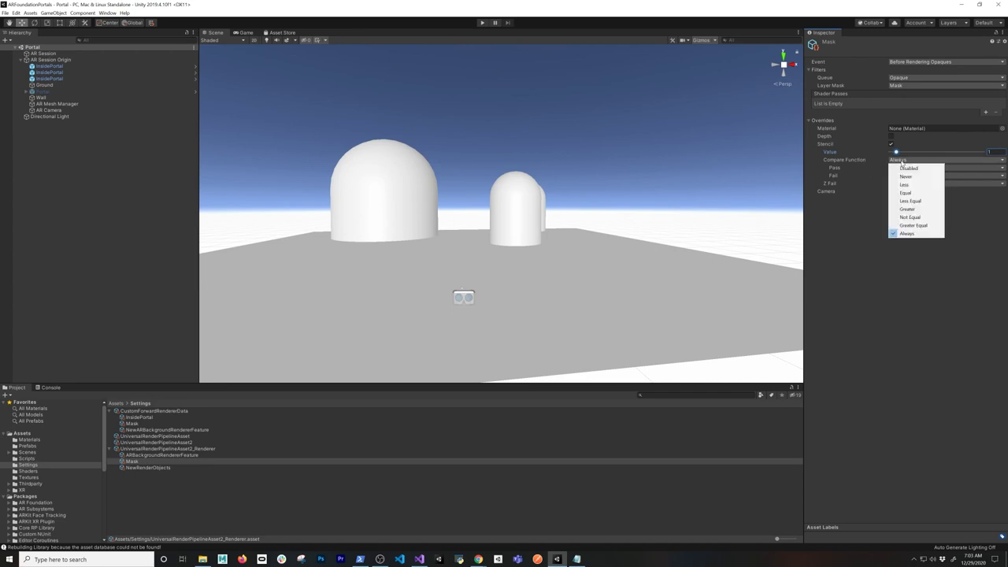
{"action": "left_click", "coordinate": [902, 207]}
{"action": "left_click", "coordinate": [901, 168]}
{"action": "left_click", "coordinate": [906, 195]}
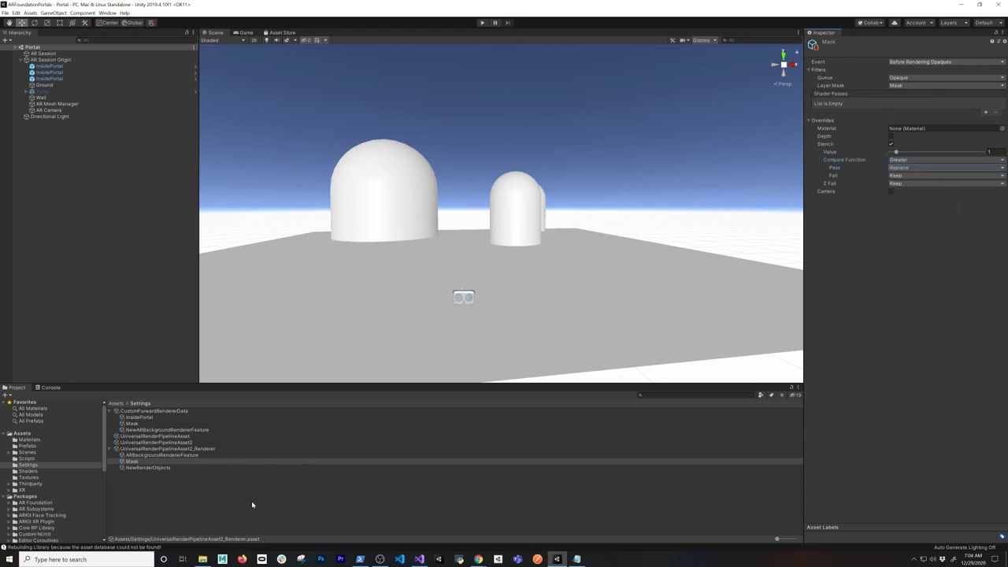
Open the InsidePortals feature and set its Event to Before Rendering Opaques and its Layer Mask to InsidePortal
{"action": "left_click", "coordinate": [141, 468]}
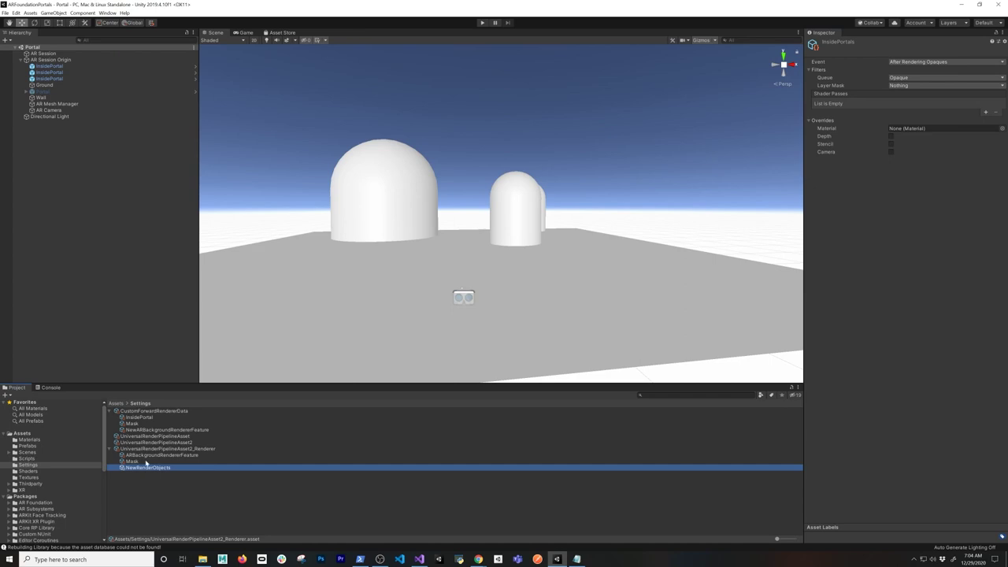
{"action": "left_click", "coordinate": [910, 63]}
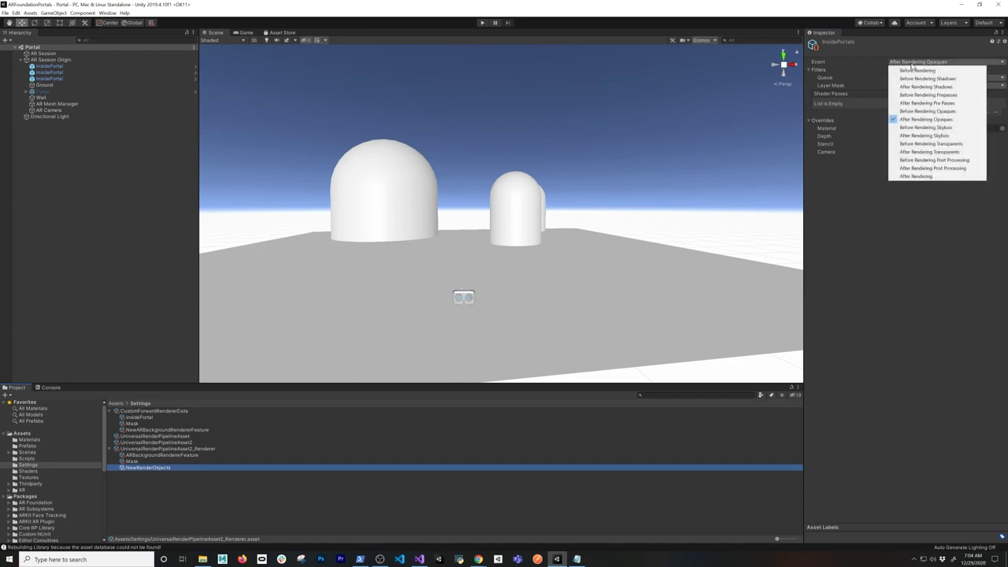
{"action": "left_click", "coordinate": [911, 115]}
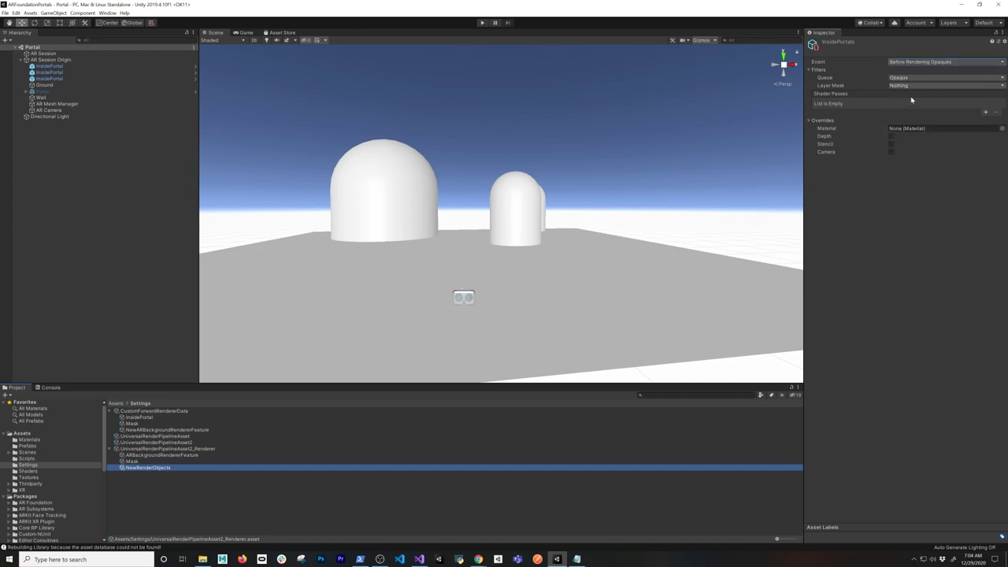
{"action": "left_click", "coordinate": [907, 86]}
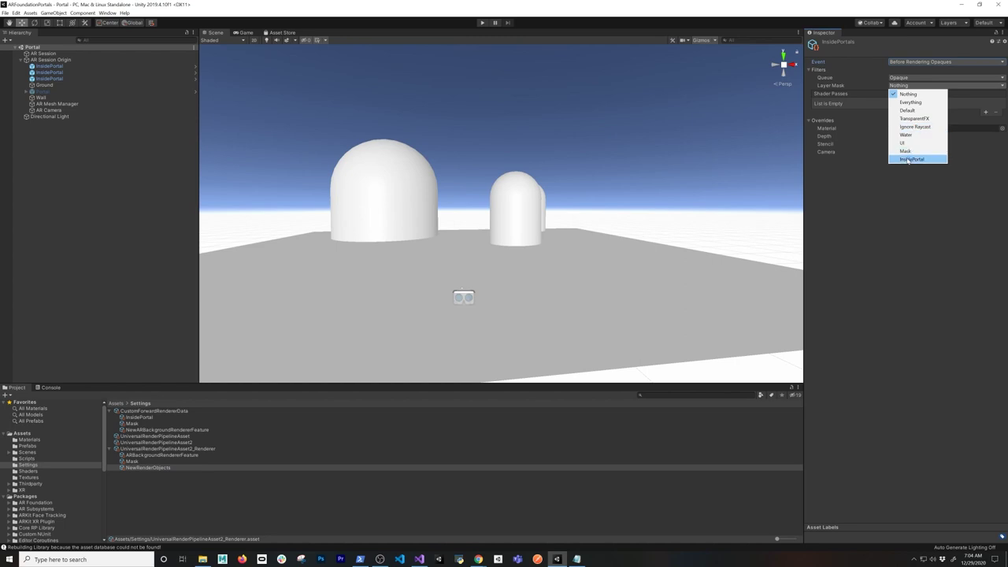
{"action": "left_click", "coordinate": [909, 159]}
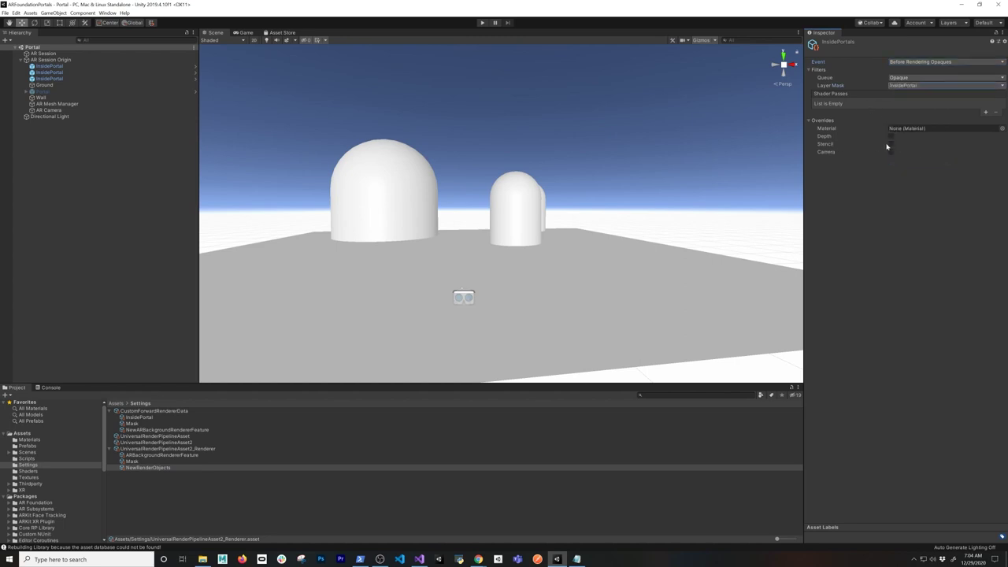
Enable the InsidePortals feature's Stencil override with Value 1 and Compare Function Equal
{"action": "left_click", "coordinate": [890, 144]}
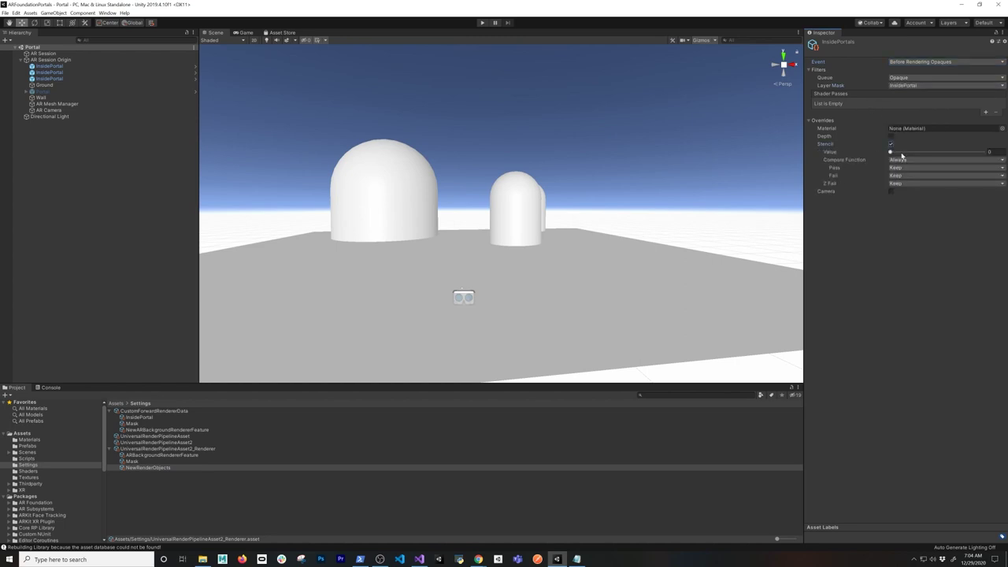
{"action": "left_click", "coordinate": [990, 151]}
{"action": "left_click", "coordinate": [895, 159]}
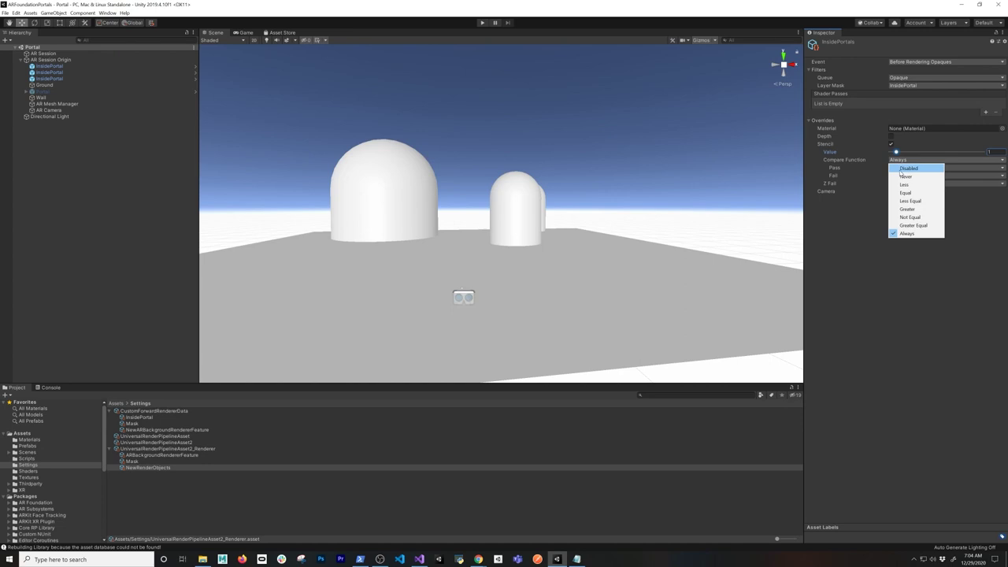
{"action": "left_click", "coordinate": [906, 192]}
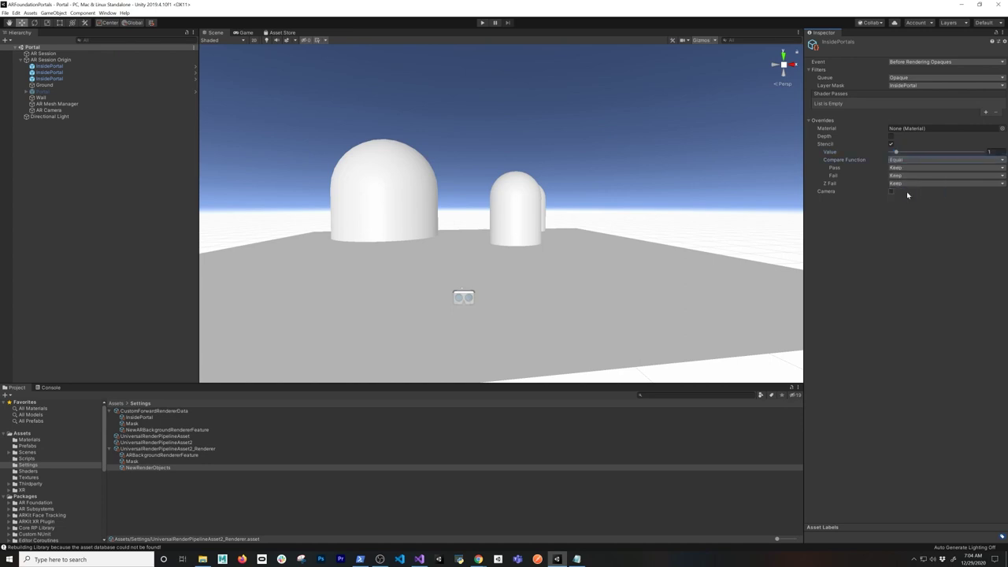
Exclude the Mask layer from the Opaque and Transparent Layer Masks of UniversalRenderPipelineAsset2_Renderer
{"action": "left_click", "coordinate": [171, 456]}
{"action": "left_click", "coordinate": [174, 448]}
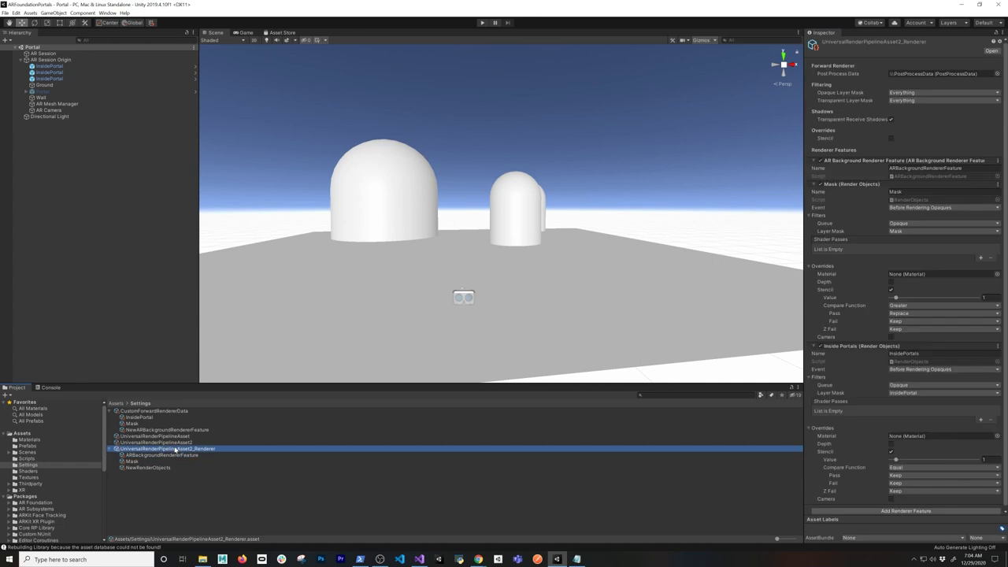
{"action": "left_click", "coordinate": [911, 93]}
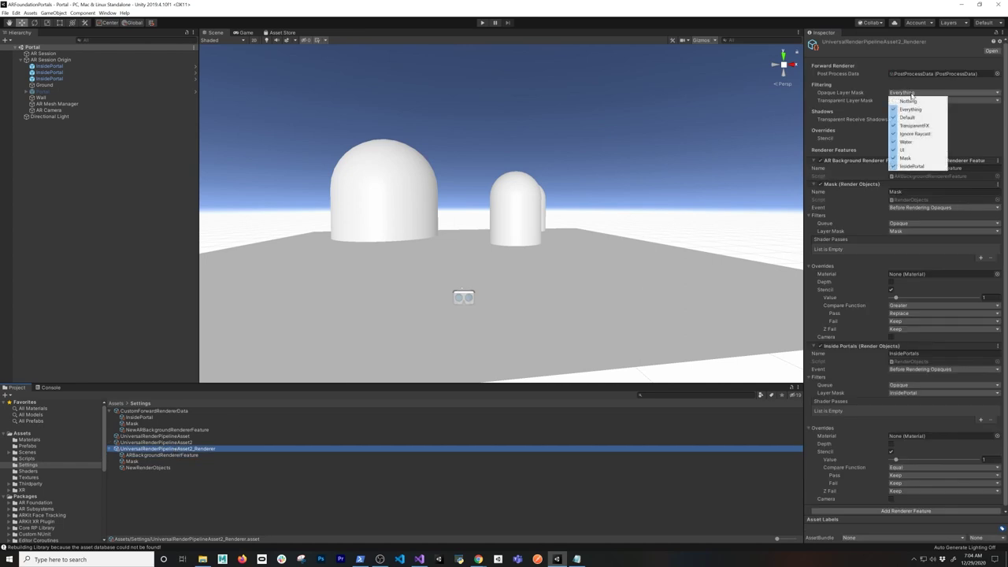
{"action": "left_click", "coordinate": [906, 158]}
{"action": "left_click", "coordinate": [905, 100]}
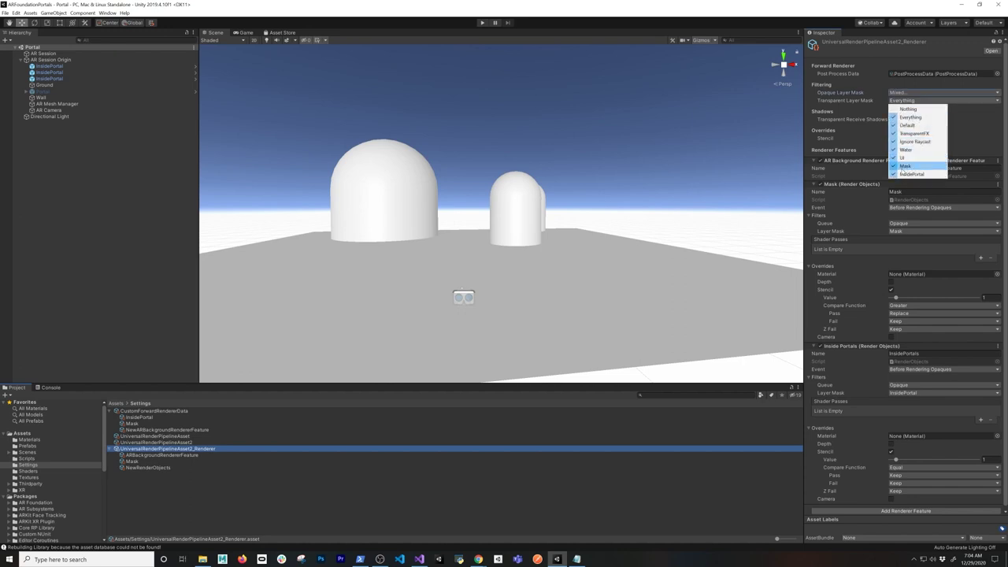
{"action": "left_click", "coordinate": [906, 166]}
Exclude the InsidePortal layer from the renderer's Opaque and Transparent Layer Masks
{"action": "left_click", "coordinate": [911, 100]}
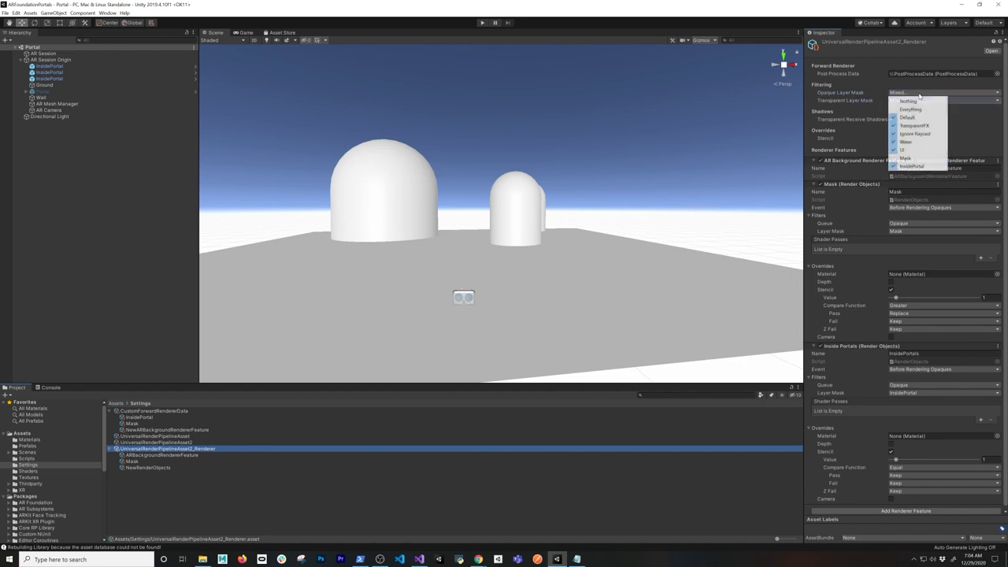
{"action": "left_click", "coordinate": [910, 166]}
{"action": "left_click", "coordinate": [922, 100]}
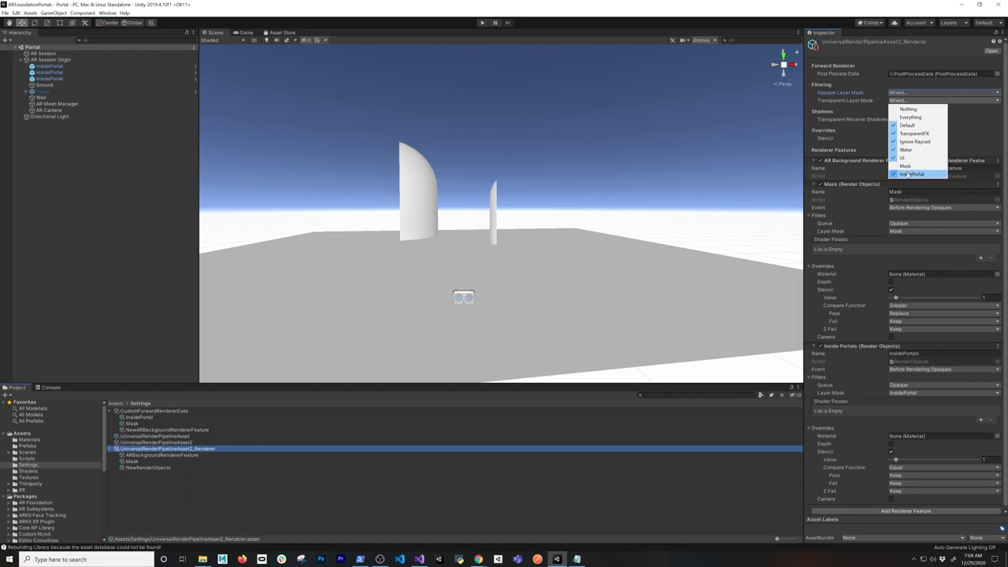
{"action": "left_click", "coordinate": [908, 174]}
Examine from several angles how the Wall masks the InsidePortal domes, and inspect UniversalRenderPipelineAsset2, Ground, Portal with its Top part, and Wall
{"action": "left_click_drag", "start_coordinate": [734, 190], "coordinate": [578, 198], "text": "alt"}
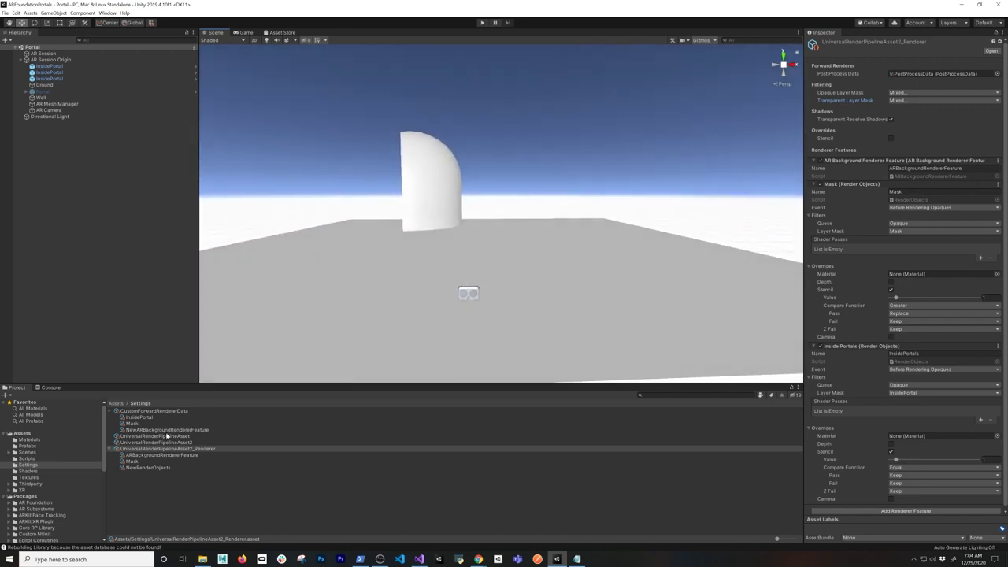
{"action": "left_click", "coordinate": [164, 444]}
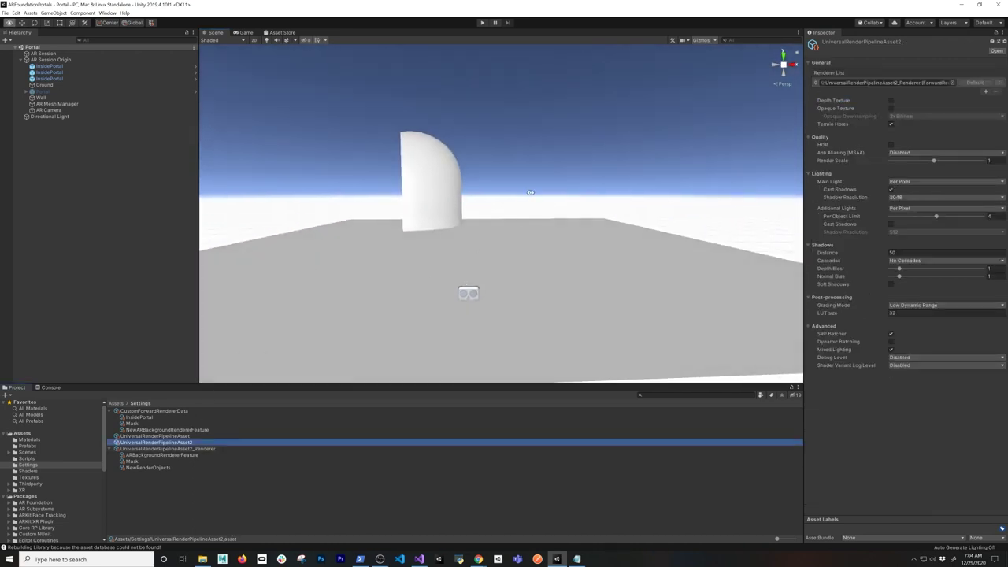
{"action": "left_click_drag", "start_coordinate": [429, 243], "coordinate": [470, 235], "text": "alt"}
{"action": "scroll", "coordinate": [471, 237], "scroll_direction": "up", "scroll_amount": 2}
{"action": "left_click", "coordinate": [67, 85]}
{"action": "left_click", "coordinate": [53, 92]}
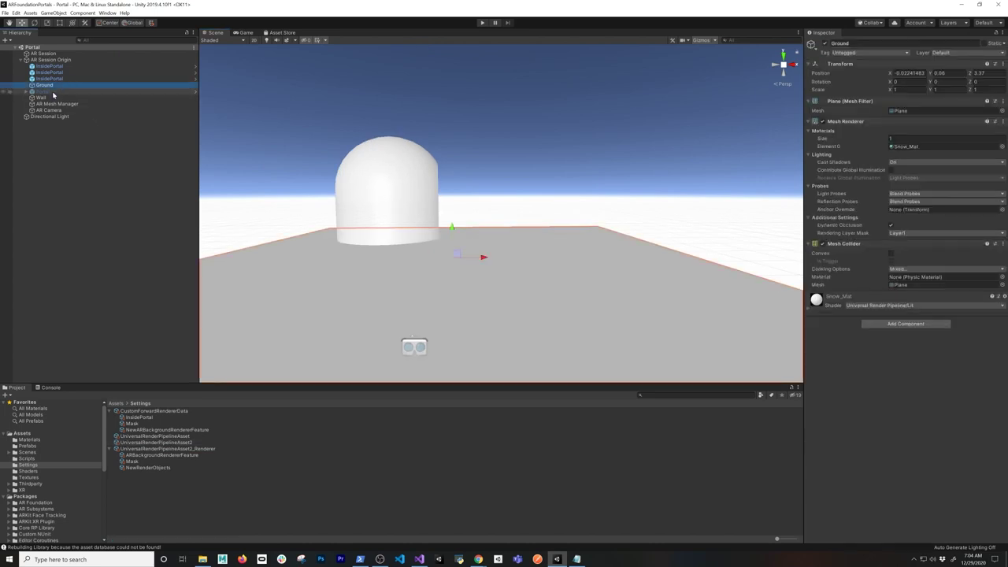
{"action": "left_click", "coordinate": [28, 92]}
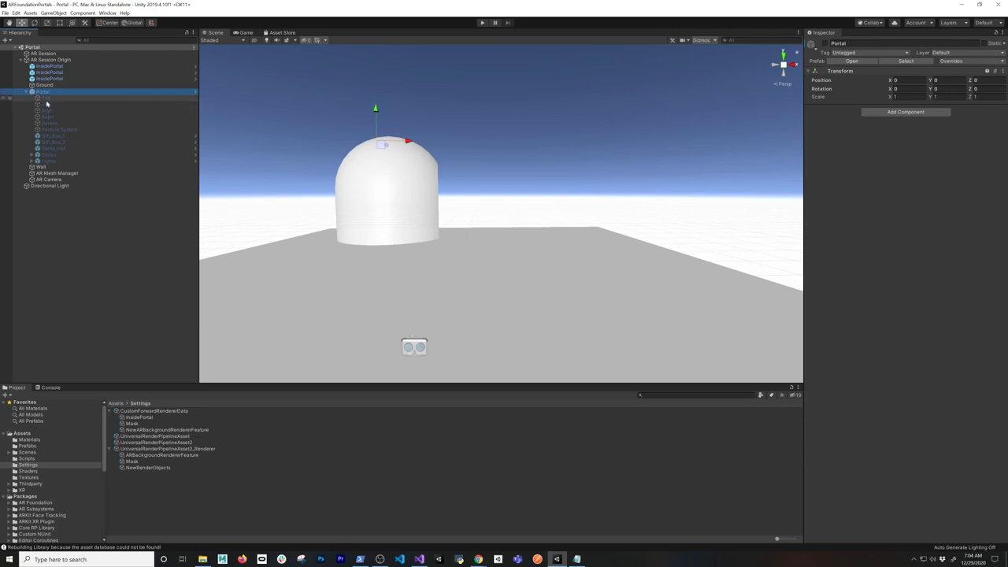
{"action": "left_click", "coordinate": [45, 98]}
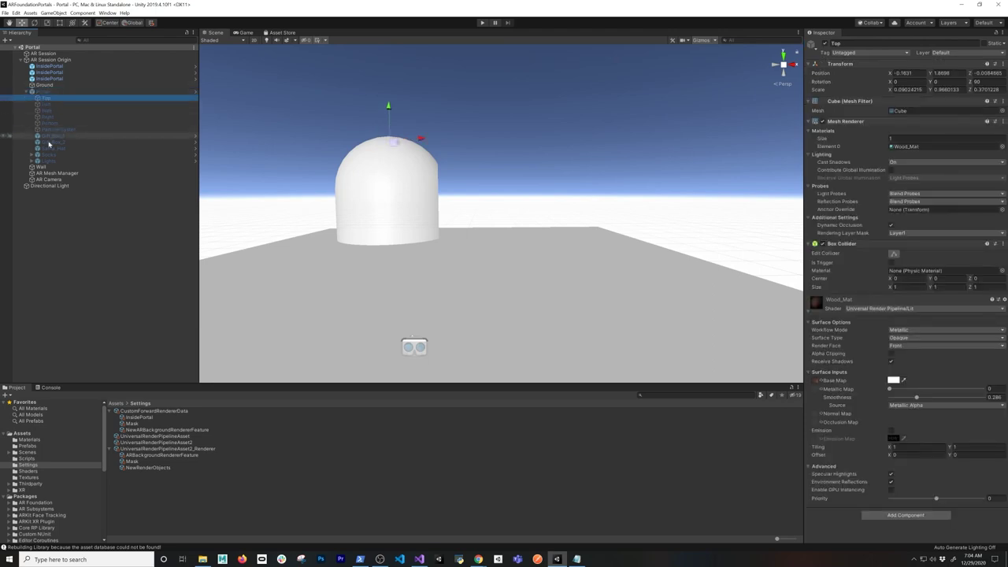
{"action": "left_click", "coordinate": [44, 167]}
{"action": "mouse_move", "coordinate": [366, 192]}
{"action": "left_mouse_down", "text": "alt"}
{"action": "mouse_move", "coordinate": [432, 173]}
{"action": "mouse_move", "coordinate": [411, 153]}
{"action": "mouse_move", "coordinate": [373, 208]}
{"action": "left_mouse_up", "text": "alt"}
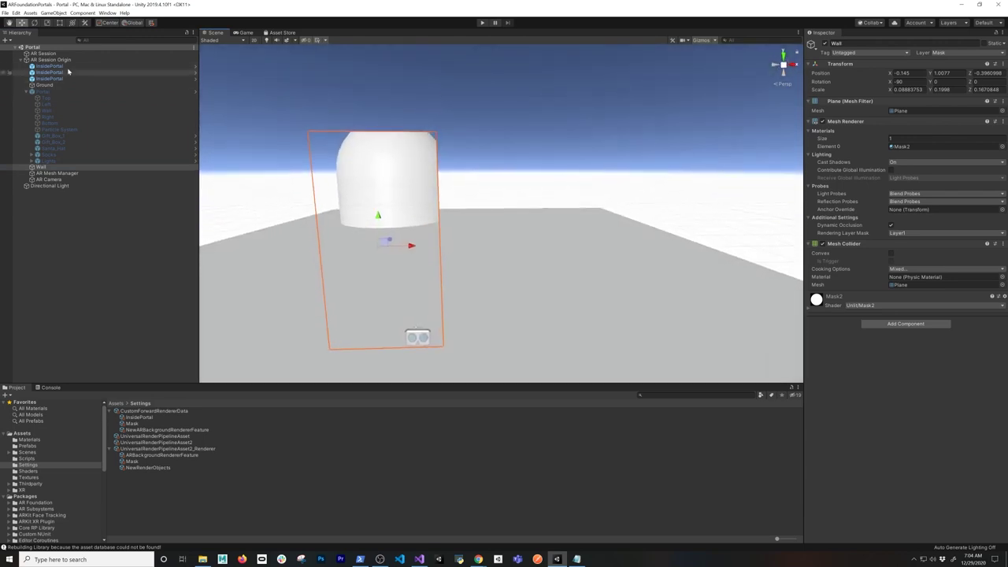
{"action": "left_click_drag", "start_coordinate": [454, 184], "coordinate": [406, 193], "text": "alt"}
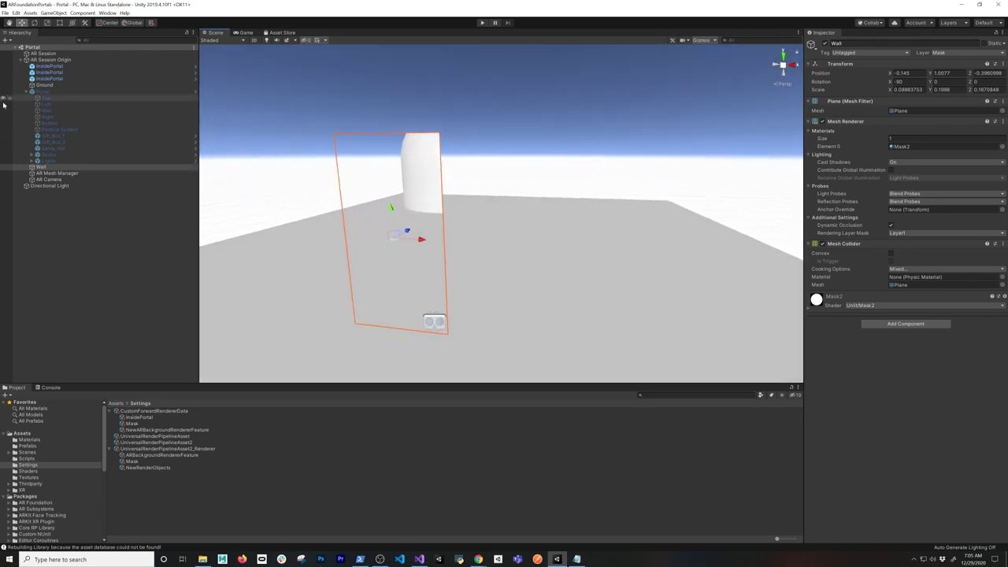
Create a cube in the scene and assign it to the InsidePortal layer
{"action": "right_click", "coordinate": [103, 199]}
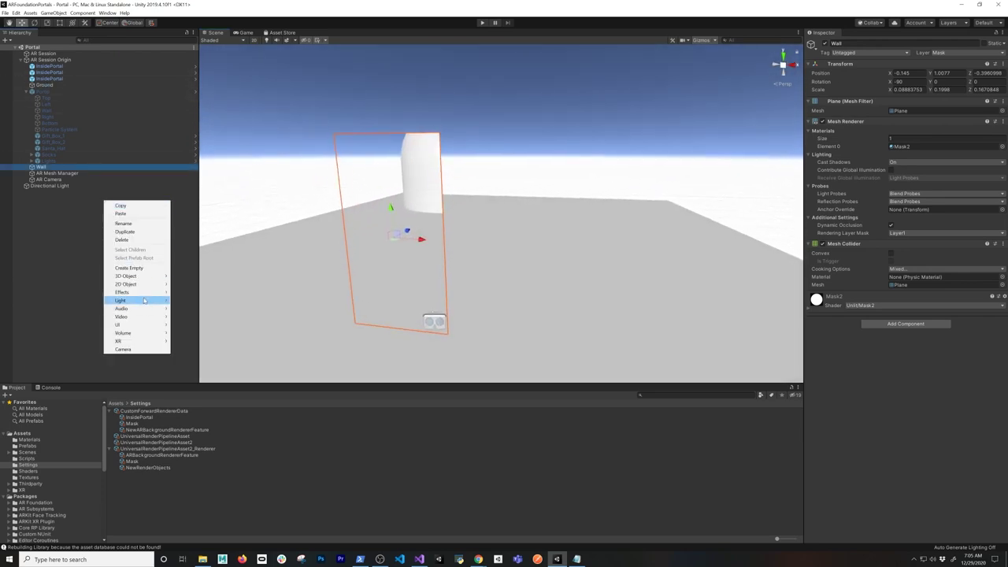
{"action": "mouse_move", "coordinate": [172, 277]}
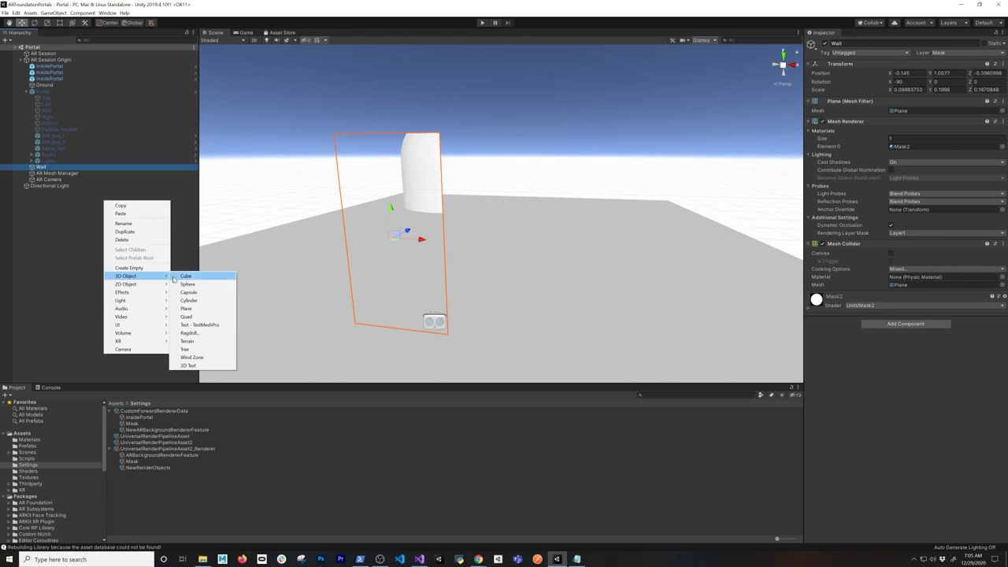
{"action": "left_click", "coordinate": [183, 276]}
{"action": "left_click_drag", "start_coordinate": [569, 194], "coordinate": [675, 127], "text": "alt"}
{"action": "left_click_drag", "start_coordinate": [451, 192], "coordinate": [487, 163], "text": "alt"}
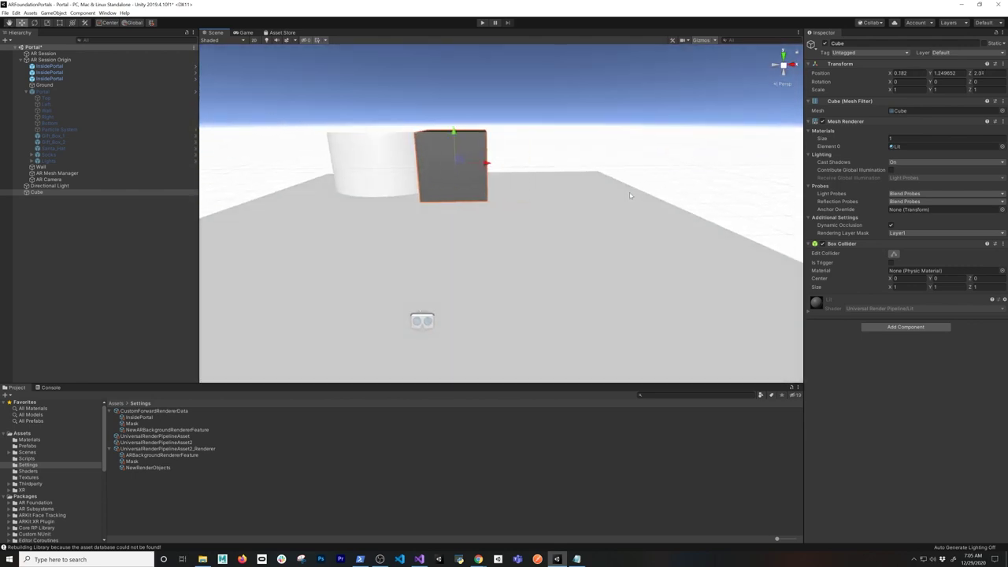
{"action": "left_click", "coordinate": [957, 53]}
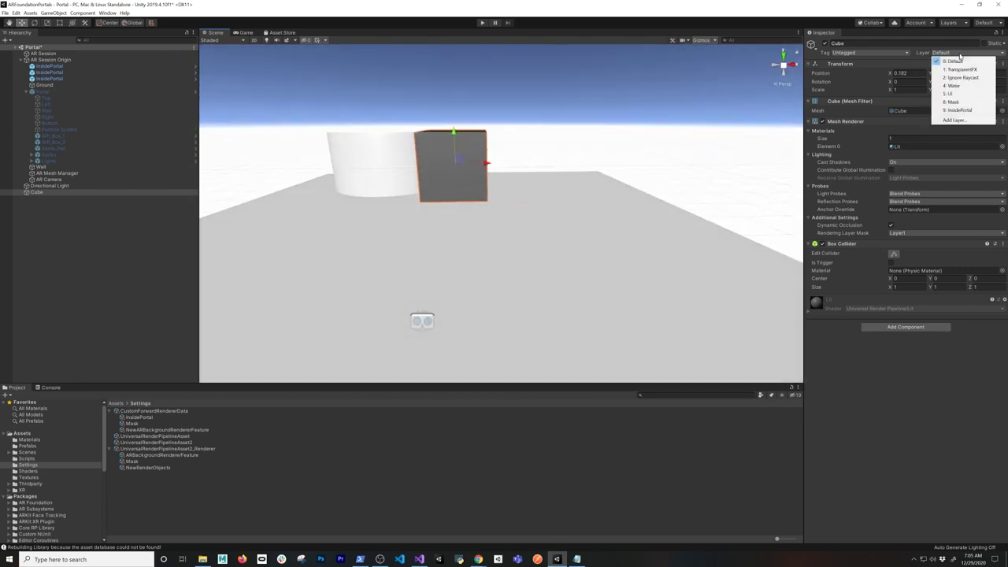
{"action": "left_click", "coordinate": [956, 111]}
Move the cube sideways to about X -0.355 to test how the Wall masks it, and delete the cube
{"action": "left_click_drag", "start_coordinate": [698, 162], "coordinate": [559, 158], "text": "alt"}
{"action": "left_click_drag", "start_coordinate": [455, 191], "coordinate": [417, 193]}
{"action": "left_click_drag", "start_coordinate": [501, 164], "coordinate": [464, 144], "text": "alt"}
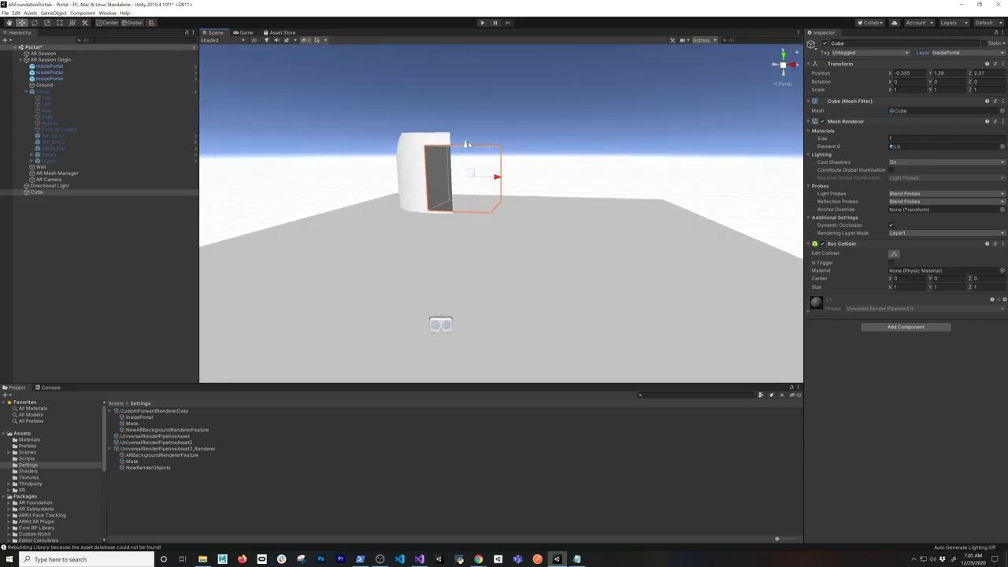
{"action": "key", "text": "Delete"}
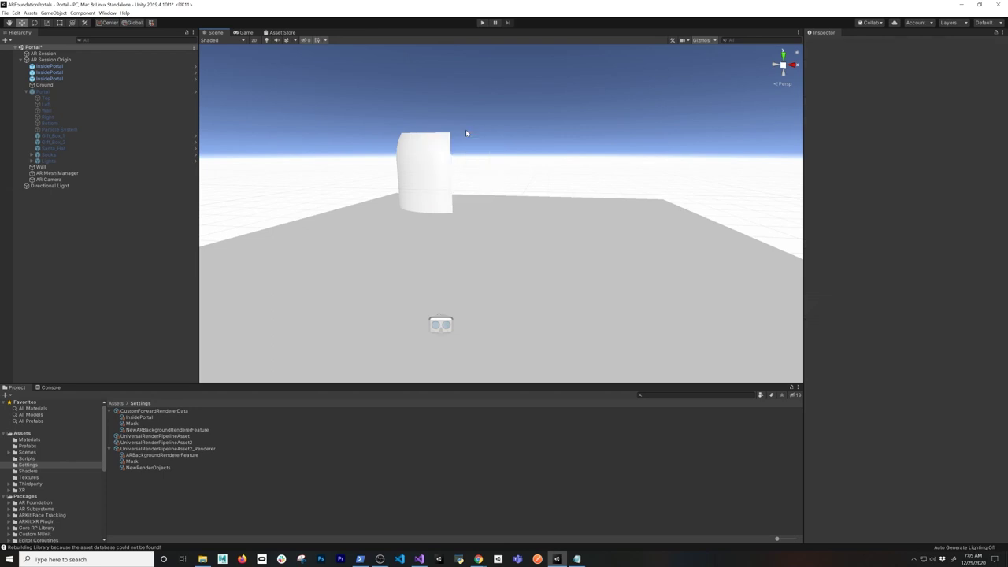
Delete the standalone Wall under AR Session Origin and activate the Portal object
{"action": "left_click", "coordinate": [59, 84]}
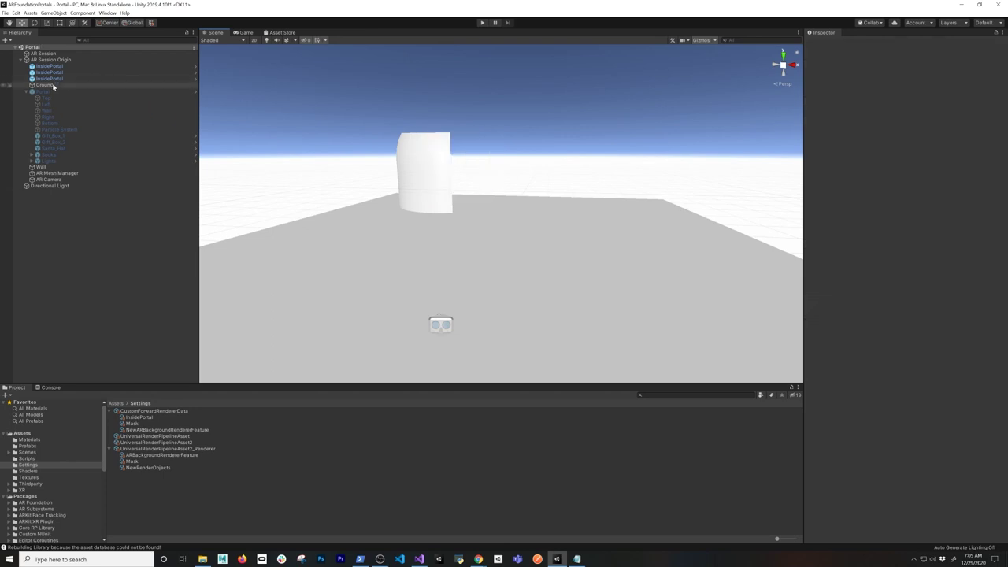
{"action": "left_click", "coordinate": [55, 167]}
{"action": "key", "text": "Delete"}
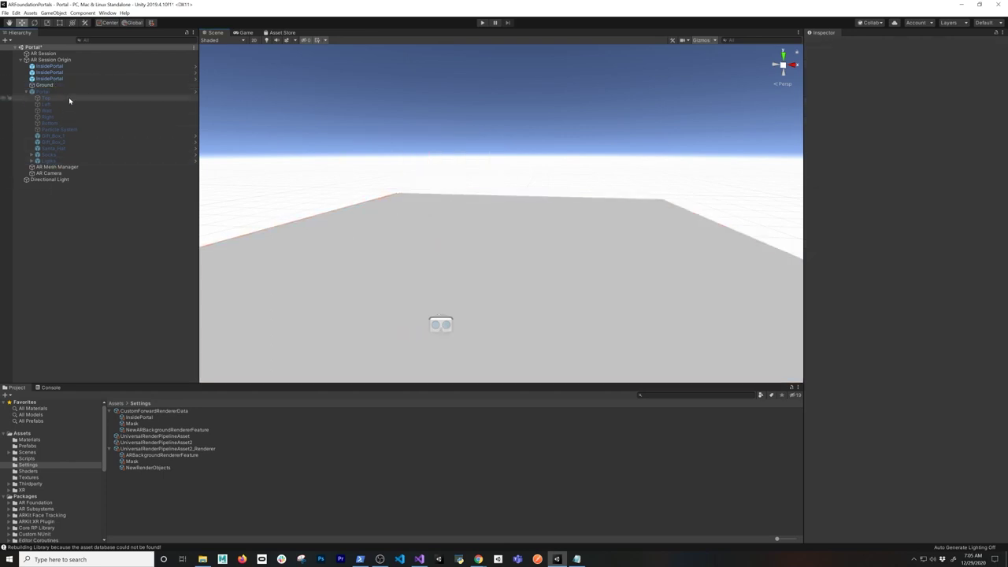
{"action": "left_click", "coordinate": [70, 92]}
{"action": "left_click", "coordinate": [823, 43]}
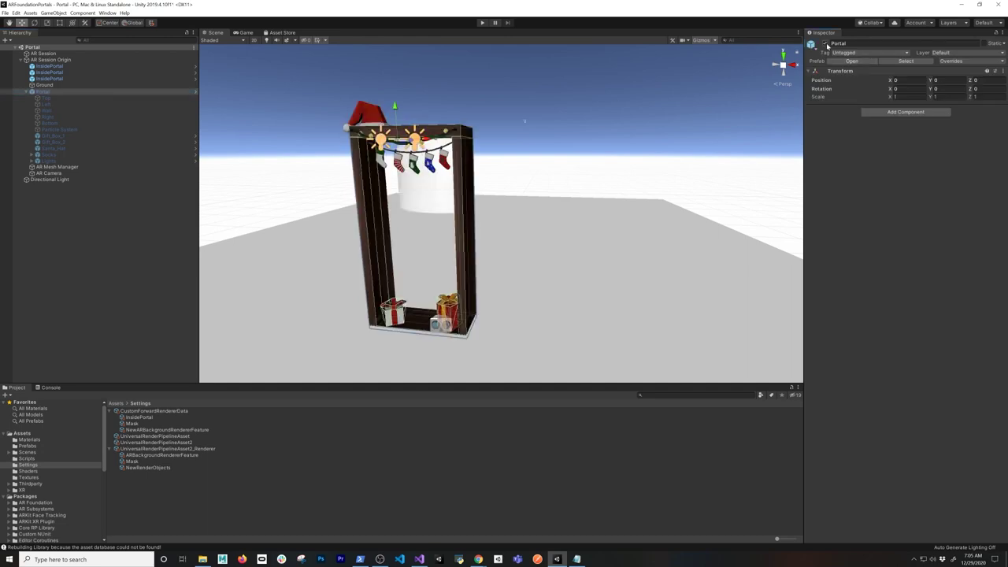
Examine the portal frame from several angles and inspect its Top, Left, Wall and Right parts
{"action": "left_click", "coordinate": [498, 142]}
{"action": "left_click_drag", "start_coordinate": [497, 142], "coordinate": [621, 134], "text": "alt"}
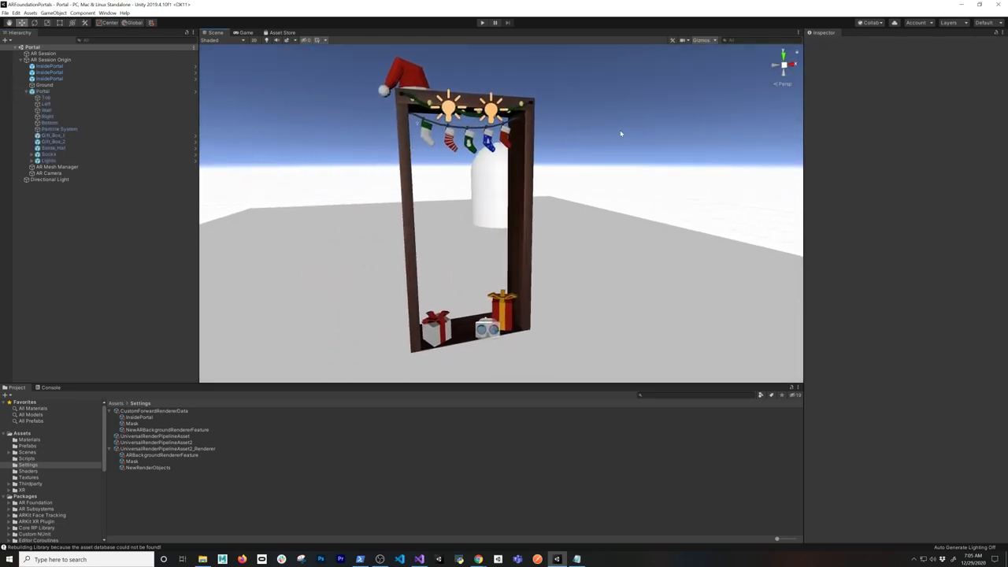
{"action": "scroll", "coordinate": [621, 135], "scroll_direction": "up", "scroll_amount": 3}
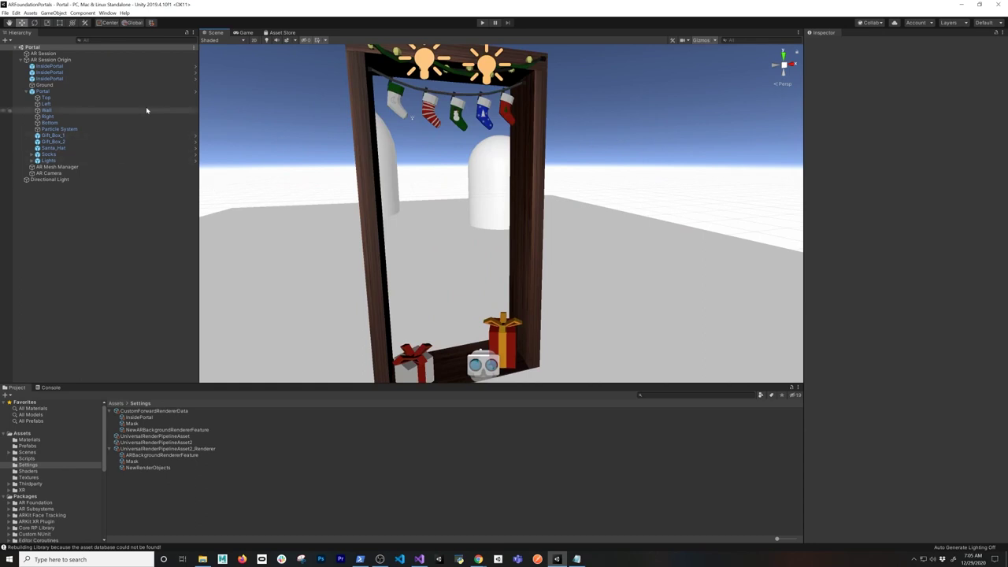
{"action": "left_click", "coordinate": [47, 98]}
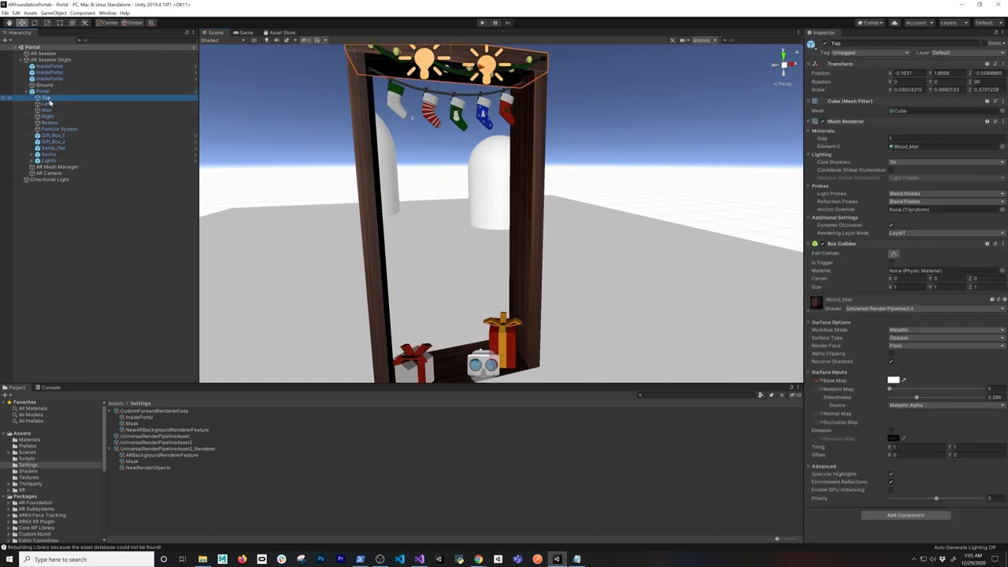
{"action": "key", "text": "Down"}
{"action": "key", "text": "Down"}
{"action": "key", "text": "Down"}
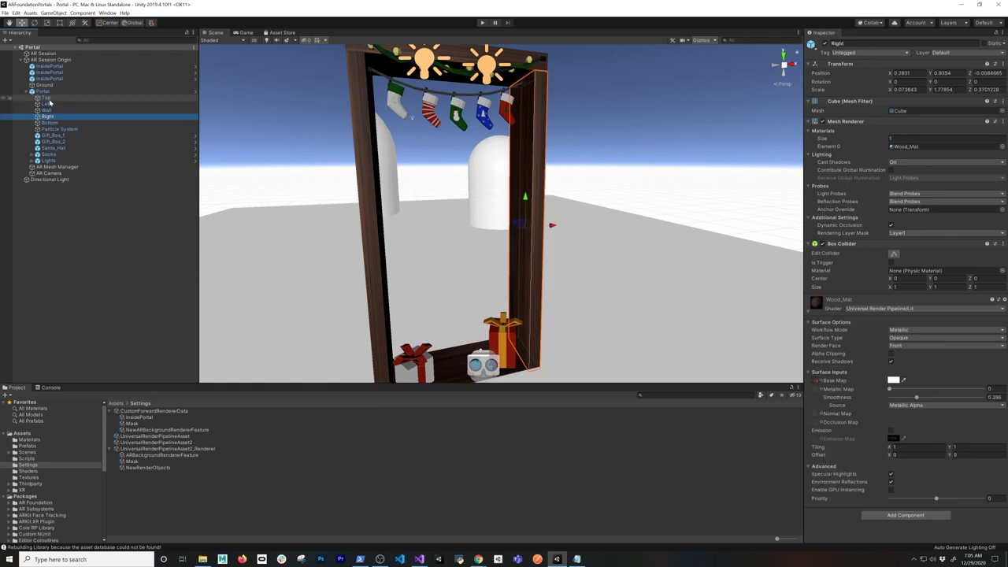
{"action": "left_click_drag", "start_coordinate": [556, 229], "coordinate": [511, 240], "text": "alt"}
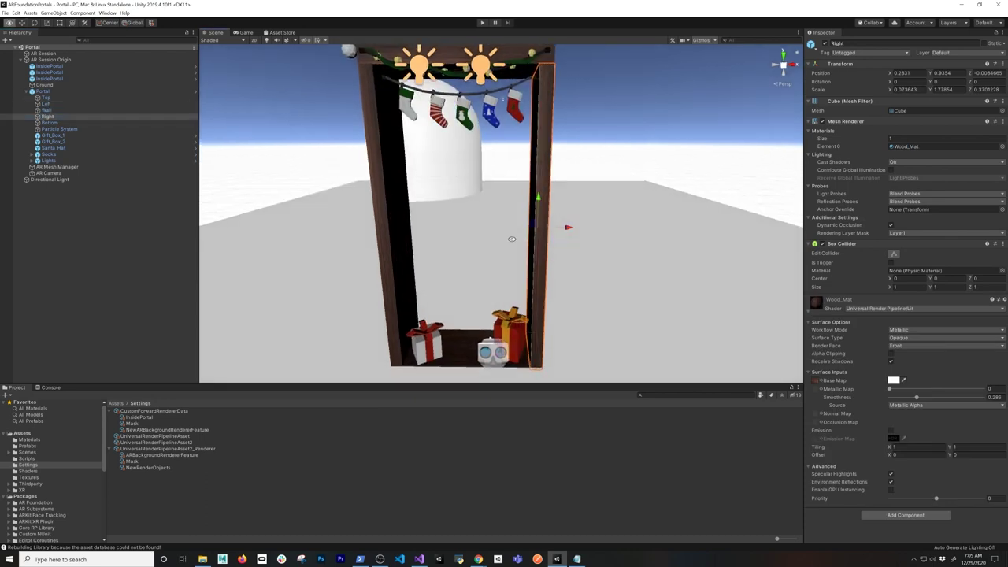
{"action": "left_click_drag", "start_coordinate": [605, 116], "coordinate": [558, 117], "text": "alt"}
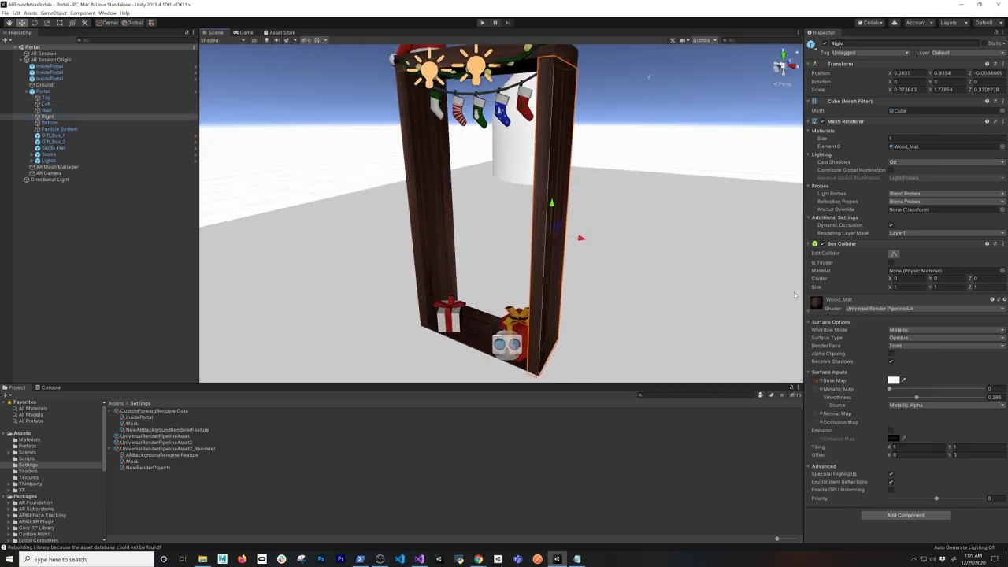
{"action": "left_click_drag", "start_coordinate": [512, 227], "coordinate": [589, 184], "text": "alt"}
Play the Portal's Particle System preview and view the snow through the frame
{"action": "left_click", "coordinate": [68, 129]}
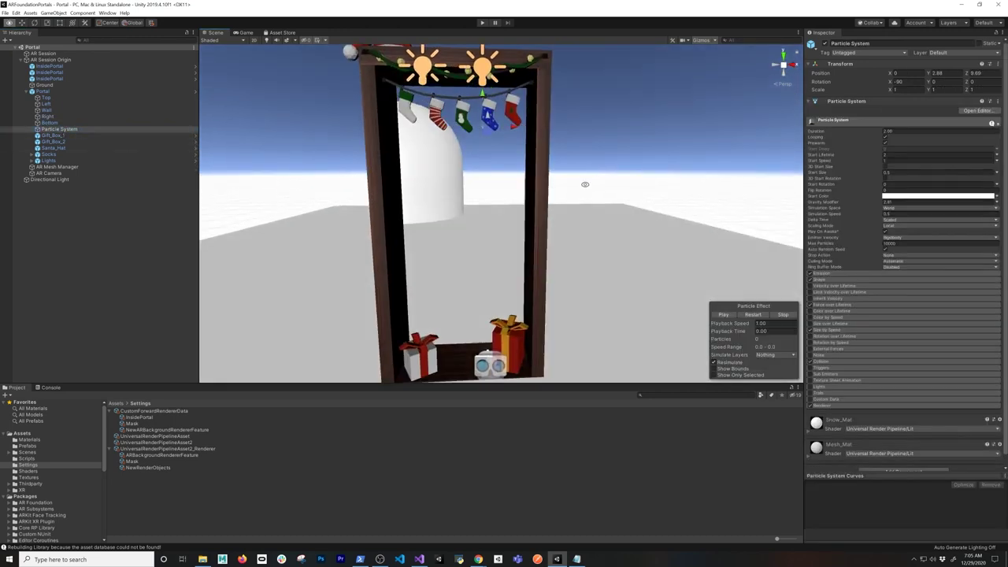
{"action": "left_click", "coordinate": [724, 314]}
{"action": "left_click_drag", "start_coordinate": [504, 236], "coordinate": [555, 167], "text": "alt"}
{"action": "scroll", "coordinate": [556, 167], "scroll_direction": "up", "scroll_amount": 3}
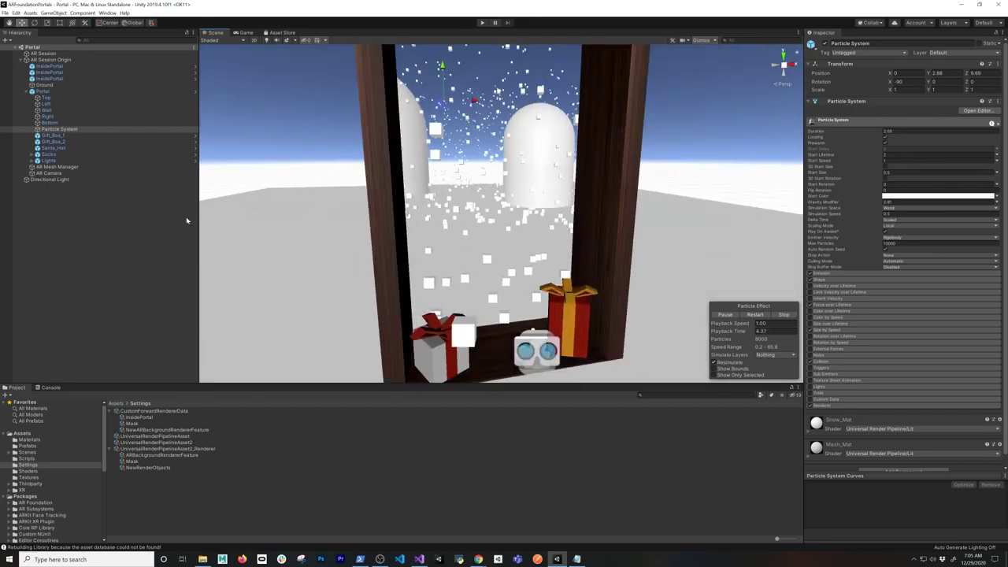
Inspect the Portal's Top part and Particle System, checking from several angles how the snow appears through the opening
{"action": "left_click", "coordinate": [78, 98]}
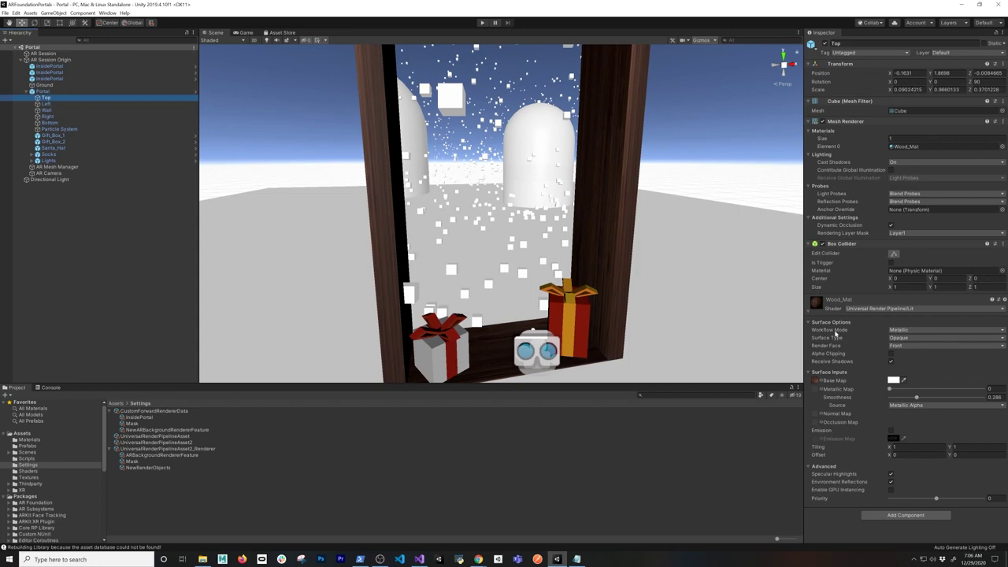
{"action": "scroll", "coordinate": [452, 163], "scroll_direction": "down", "scroll_amount": 5}
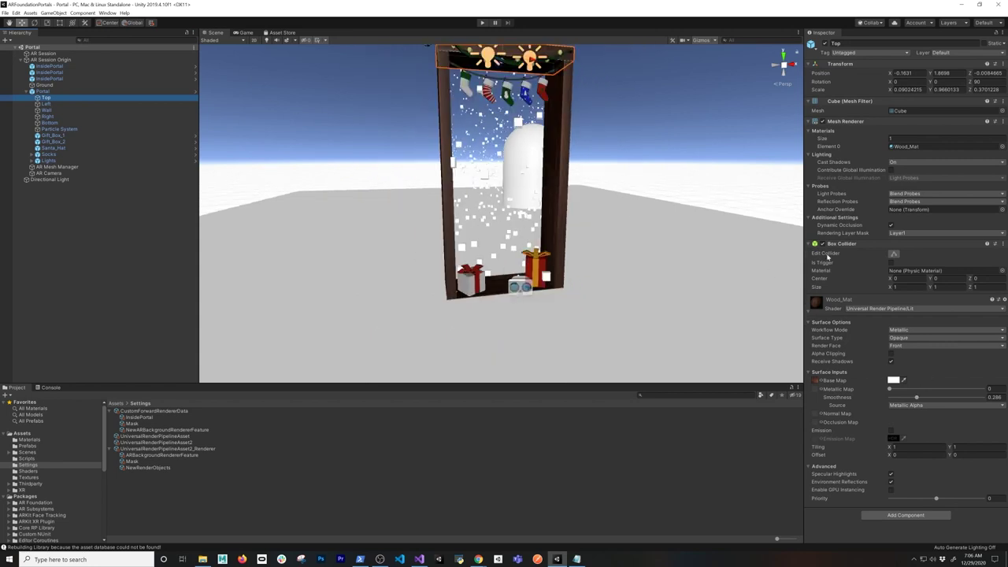
{"action": "scroll", "coordinate": [571, 244], "scroll_direction": "down", "scroll_amount": 2}
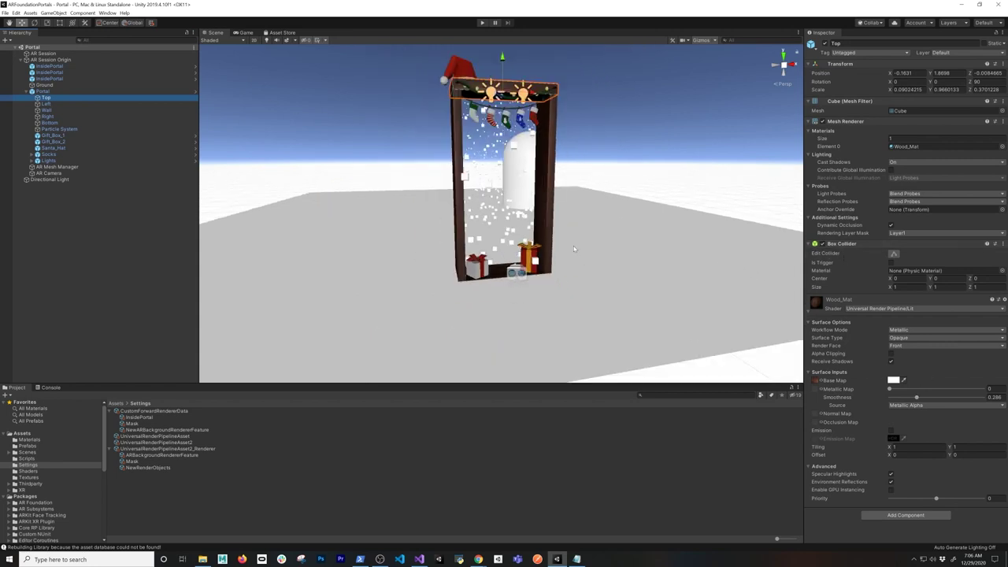
{"action": "left_click", "coordinate": [59, 129]}
{"action": "scroll", "coordinate": [717, 211], "scroll_direction": "up", "scroll_amount": 6}
{"action": "scroll", "coordinate": [718, 211], "scroll_direction": "down", "scroll_amount": 3}
{"action": "left_click_drag", "start_coordinate": [717, 211], "coordinate": [667, 196], "text": "alt"}
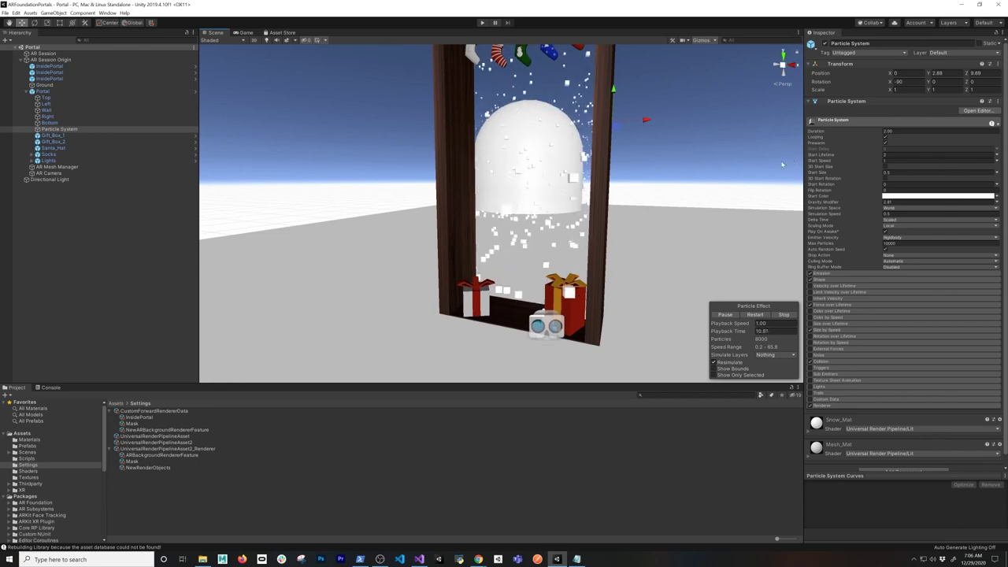
{"action": "mouse_move", "coordinate": [470, 147]}
{"action": "left_mouse_down", "text": "alt"}
{"action": "mouse_move", "coordinate": [520, 143]}
{"action": "mouse_move", "coordinate": [205, 92]}
{"action": "mouse_move", "coordinate": [288, 97]}
{"action": "mouse_move", "coordinate": [474, 148]}
{"action": "left_mouse_up", "text": "alt"}
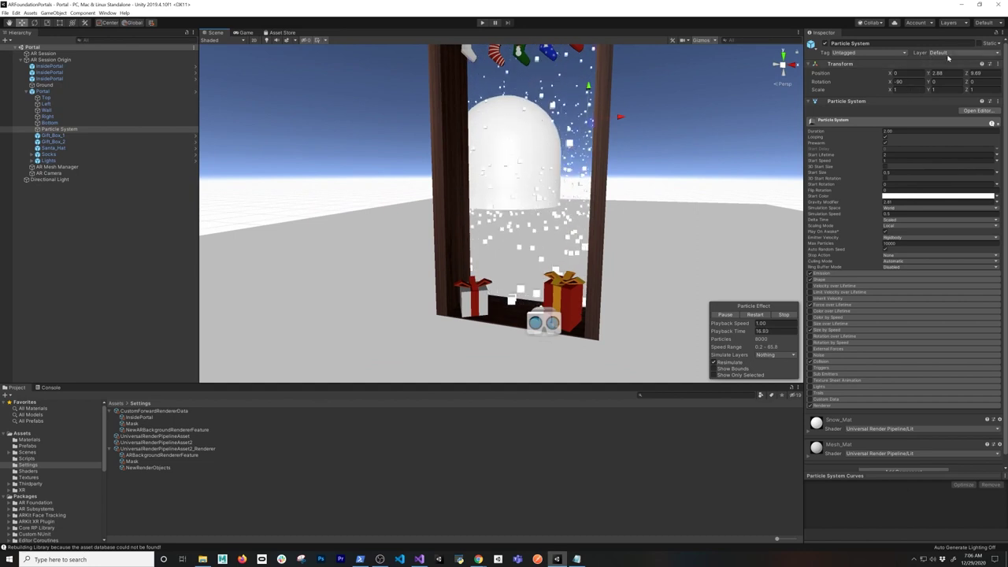
Open the Particle System's Renderer settings and try Layer1 as the Rendering Layer Mask
{"action": "left_click", "coordinate": [827, 405]}
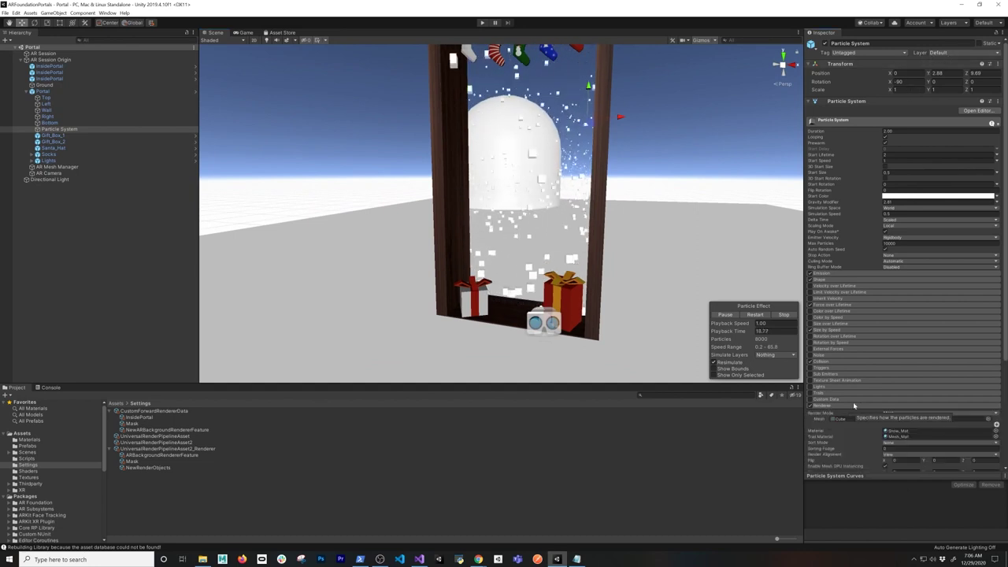
{"action": "scroll", "coordinate": [866, 408], "scroll_direction": "down", "scroll_amount": 3}
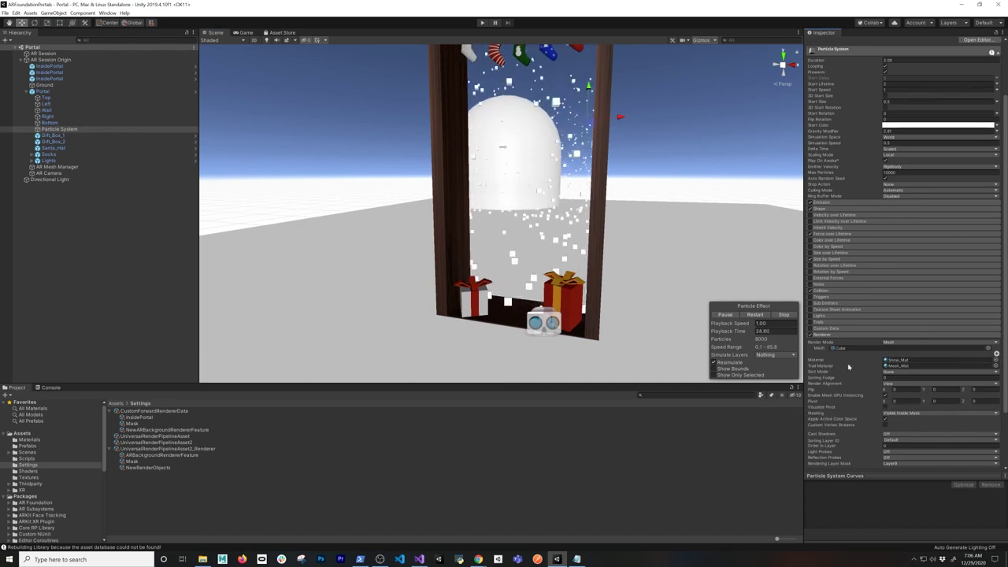
{"action": "scroll", "coordinate": [844, 370], "scroll_direction": "down", "scroll_amount": 3}
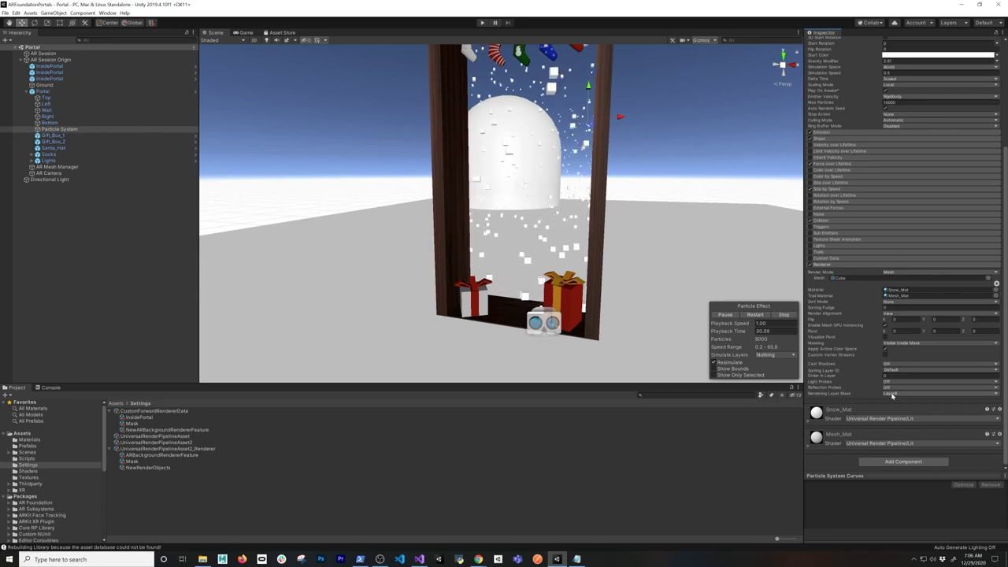
{"action": "left_click", "coordinate": [892, 395]}
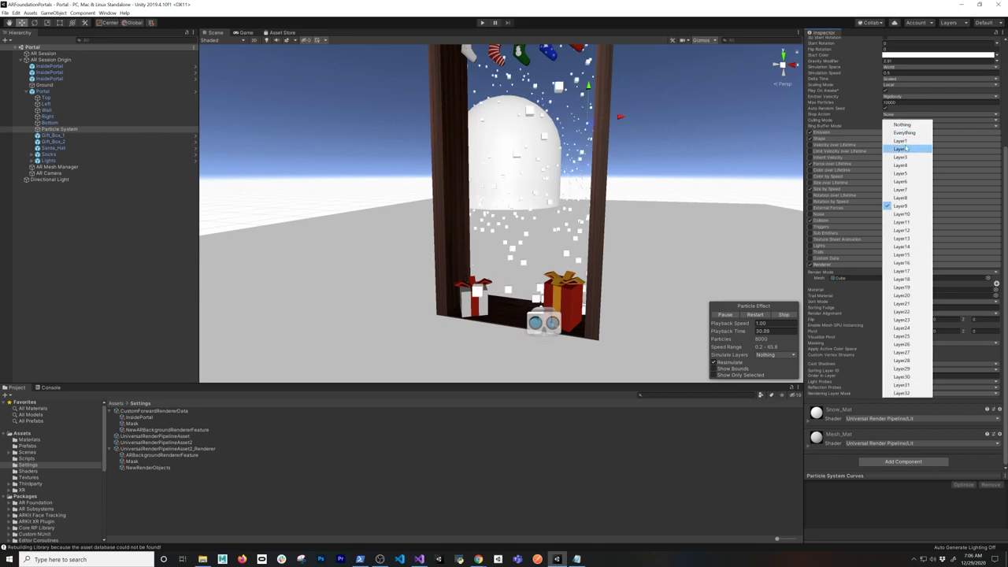
{"action": "left_click", "coordinate": [905, 141]}
{"action": "left_click_drag", "start_coordinate": [666, 251], "coordinate": [750, 239], "text": "alt"}
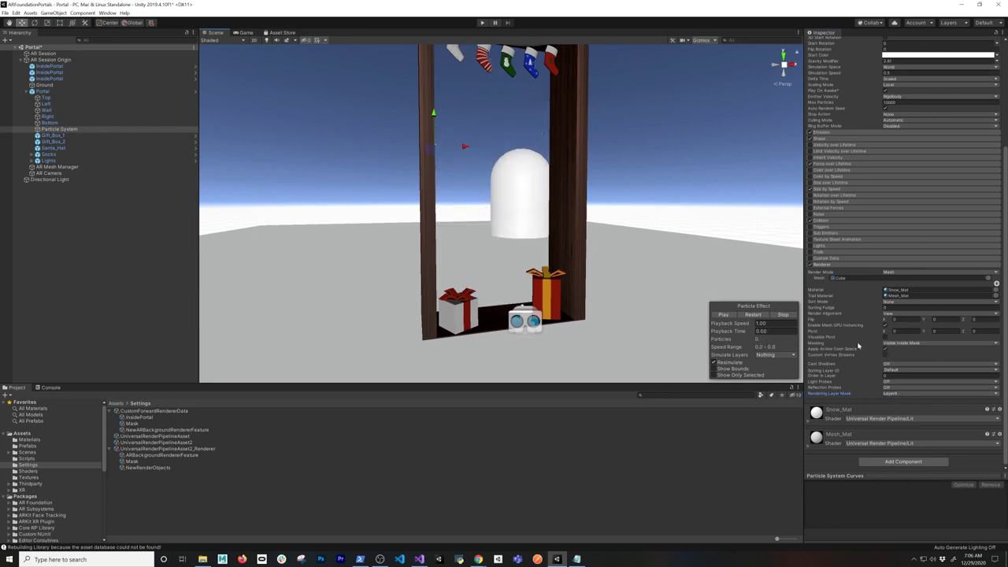
Set the particle renderer's Masking to No Masking and restart the snow preview to view the unmasked effect
{"action": "left_click", "coordinate": [896, 347]}
{"action": "left_click", "coordinate": [899, 351]}
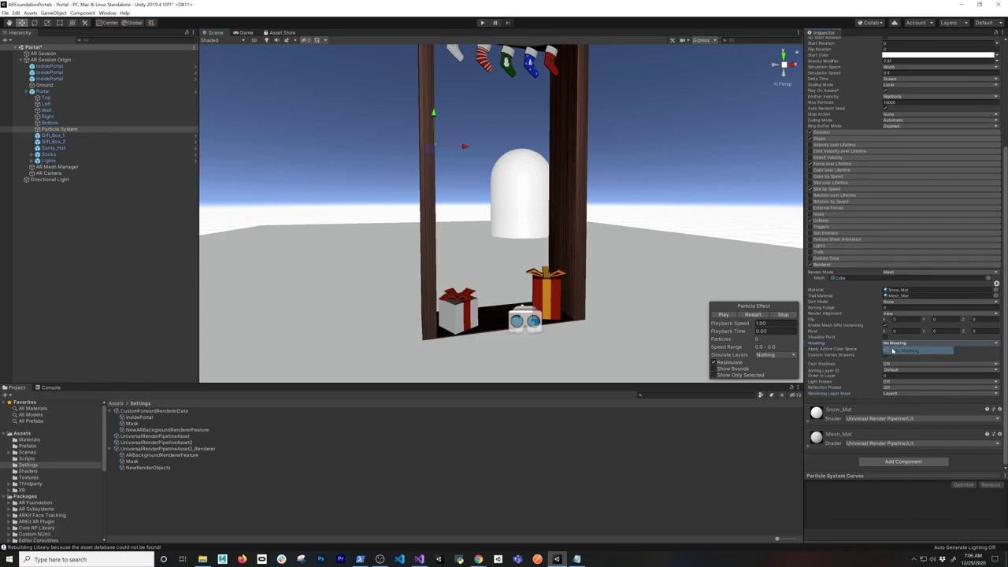
{"action": "left_click", "coordinate": [753, 314]}
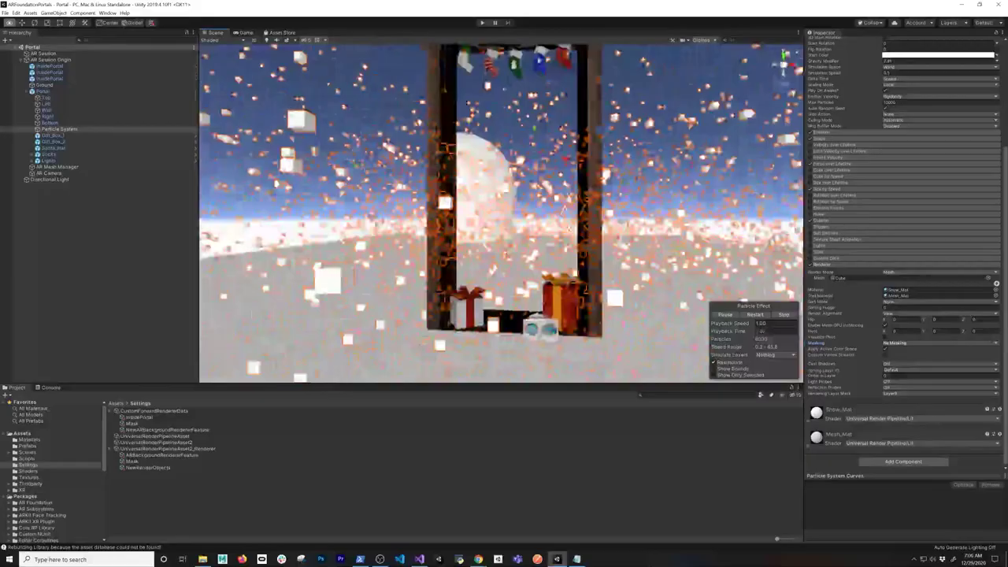
{"action": "left_click_drag", "start_coordinate": [569, 228], "coordinate": [565, 253], "text": "alt"}
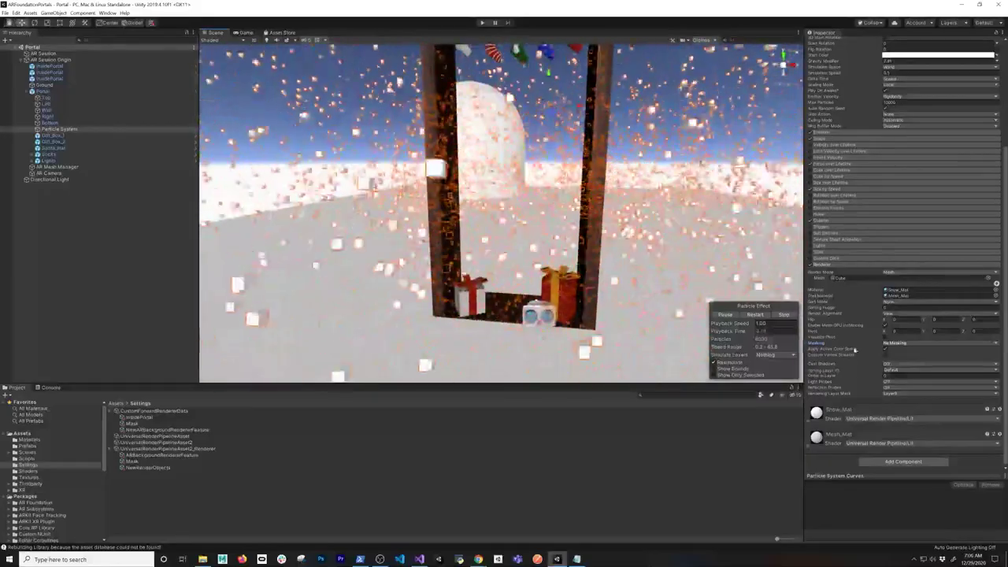
Set the particle renderer's Masking to Visible Inside Mask, save the scene, and check the snow in the portal
{"action": "left_click", "coordinate": [886, 343]}
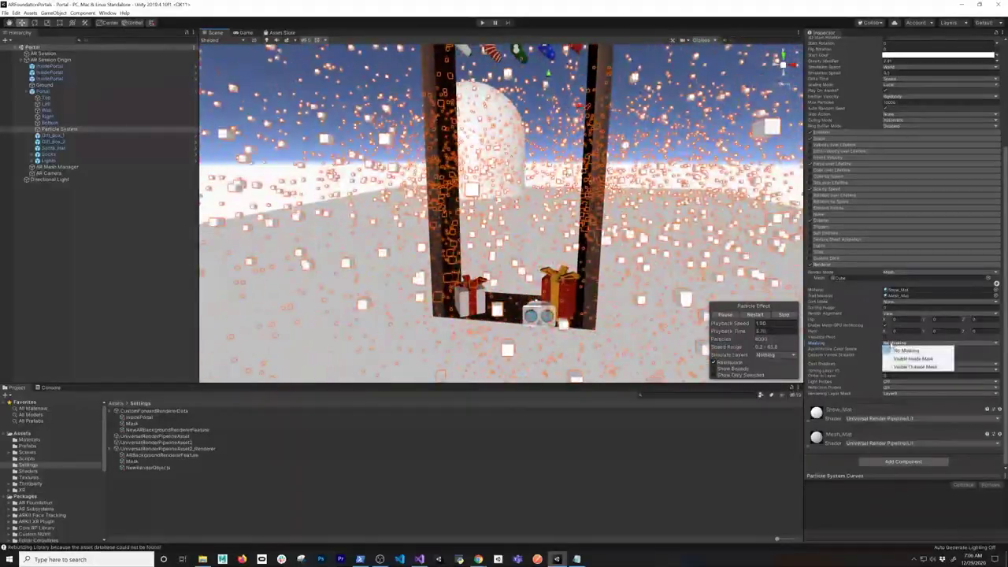
{"action": "left_click", "coordinate": [899, 358]}
{"action": "key", "text": "ctrl+s"}
{"action": "left_click_drag", "start_coordinate": [658, 204], "coordinate": [519, 220], "text": "alt"}
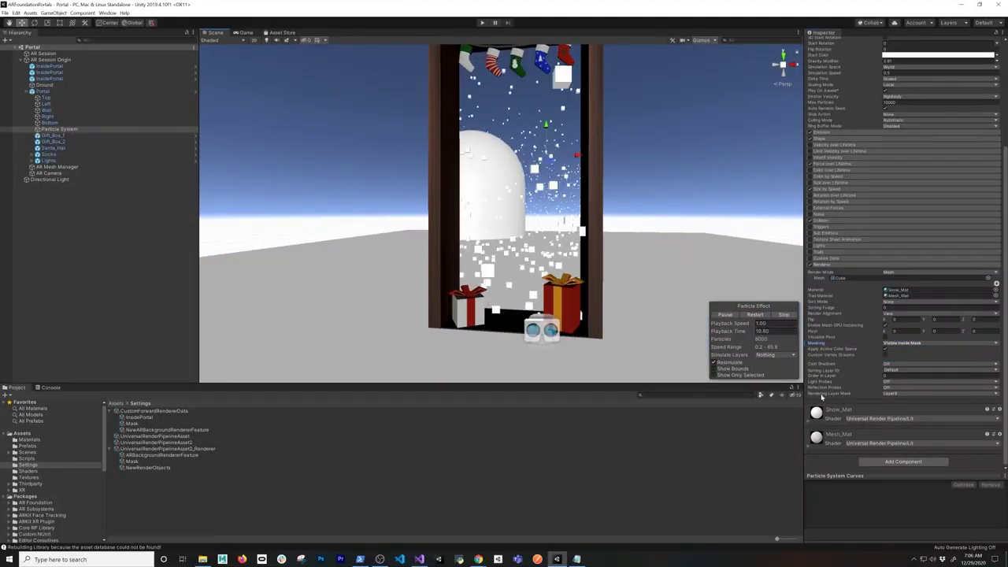
Review the particle renderer's Masking option and examine from several angles and distances how the snow is confined to the portal
{"action": "left_click", "coordinate": [891, 343]}
{"action": "left_click", "coordinate": [892, 344]}
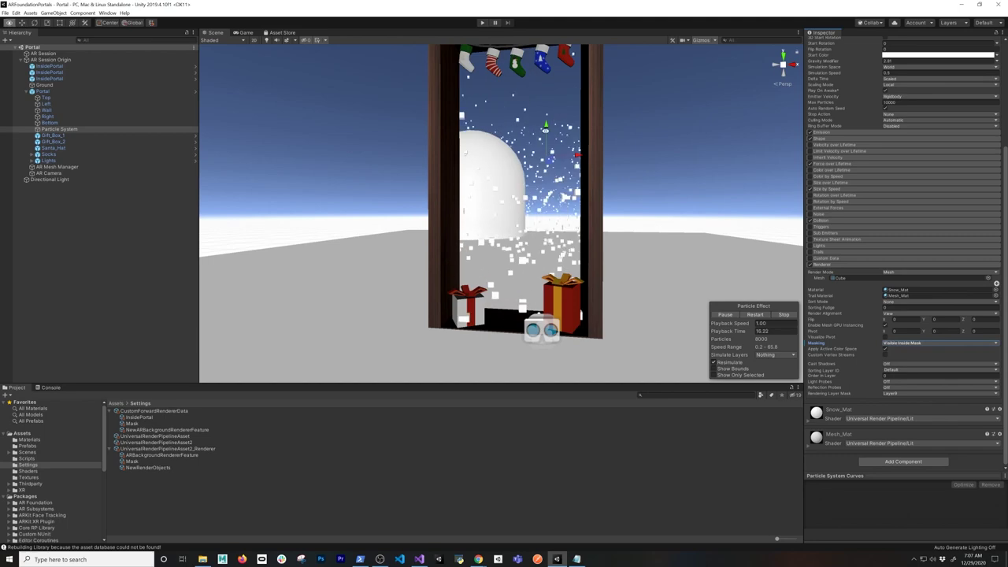
{"action": "middle_click_drag", "start_coordinate": [581, 194], "coordinate": [574, 208]}
{"action": "left_click_drag", "start_coordinate": [427, 103], "coordinate": [627, 132], "text": "alt"}
{"action": "middle_click_drag", "start_coordinate": [628, 132], "coordinate": [580, 210]}
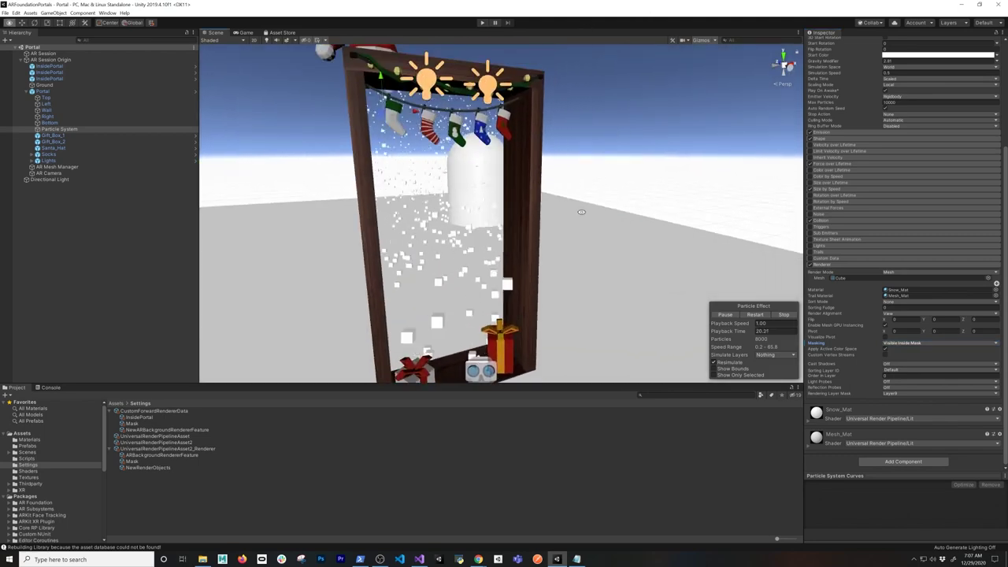
{"action": "scroll", "coordinate": [580, 209], "scroll_direction": "down", "scroll_amount": 5}
{"action": "left_click_drag", "start_coordinate": [610, 210], "coordinate": [549, 201], "text": "alt"}
{"action": "scroll", "coordinate": [550, 202], "scroll_direction": "up", "scroll_amount": 2}
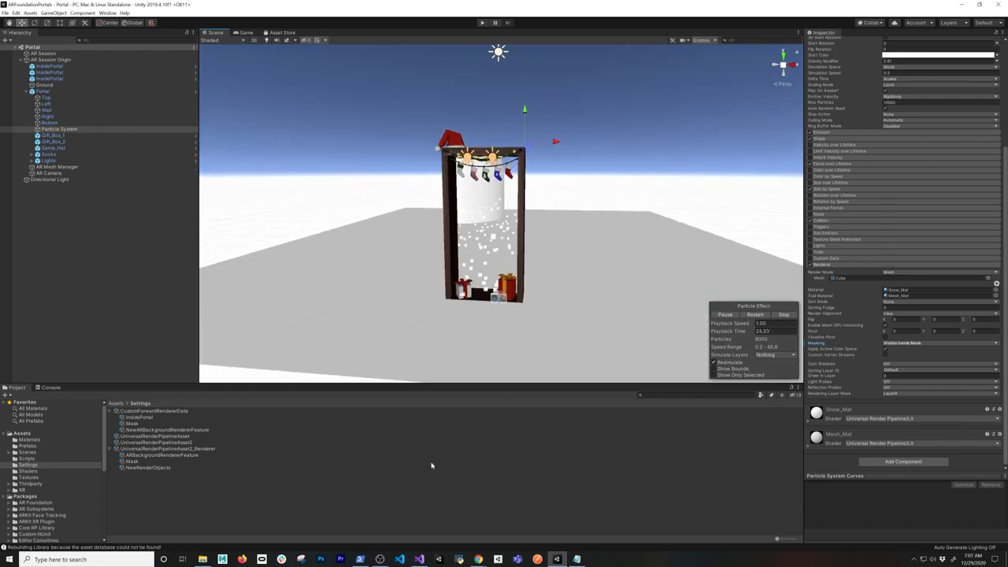
Switch to the web browser and bring up the ARFoundationPortals GitHub repository page
{"action": "mouse_move", "coordinate": [478, 559]}
{"action": "left_click", "coordinate": [518, 526]}
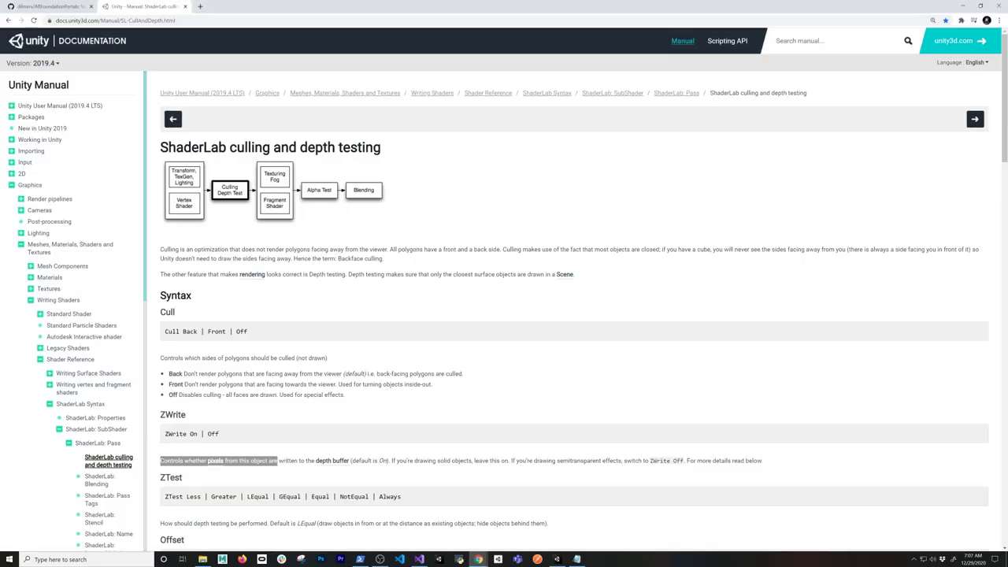
{"action": "left_click", "coordinate": [66, 8]}
{"action": "mouse_move", "coordinate": [46, 71]}
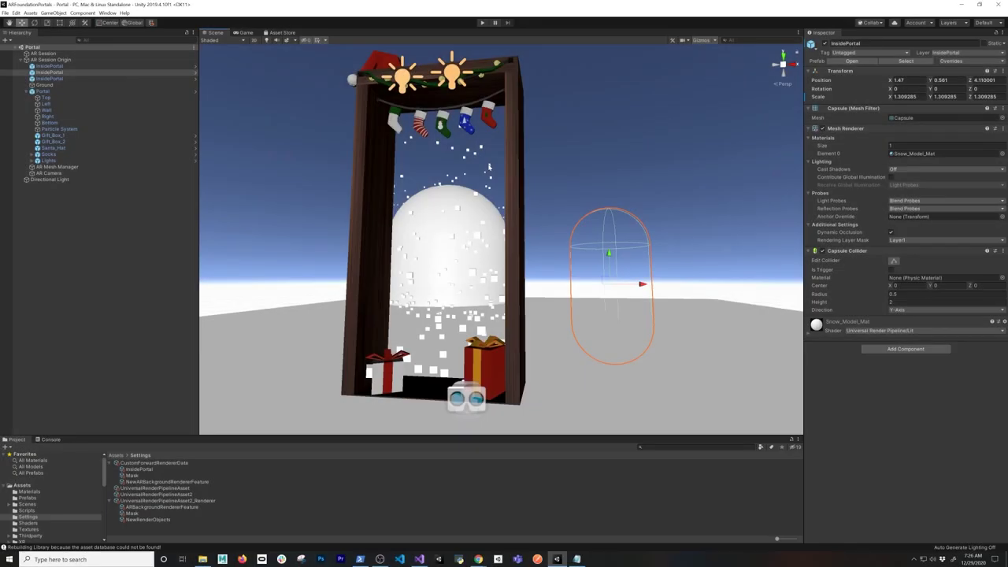
Locate the mesh prefab assigned to the AR Mesh Manager in the Prefabs folder, open it to review its components, and return to the Portal scene
{"action": "left_click_drag", "start_coordinate": [411, 203], "coordinate": [460, 219], "text": "alt"}
{"action": "right_click_drag", "start_coordinate": [458, 218], "coordinate": [462, 221]}
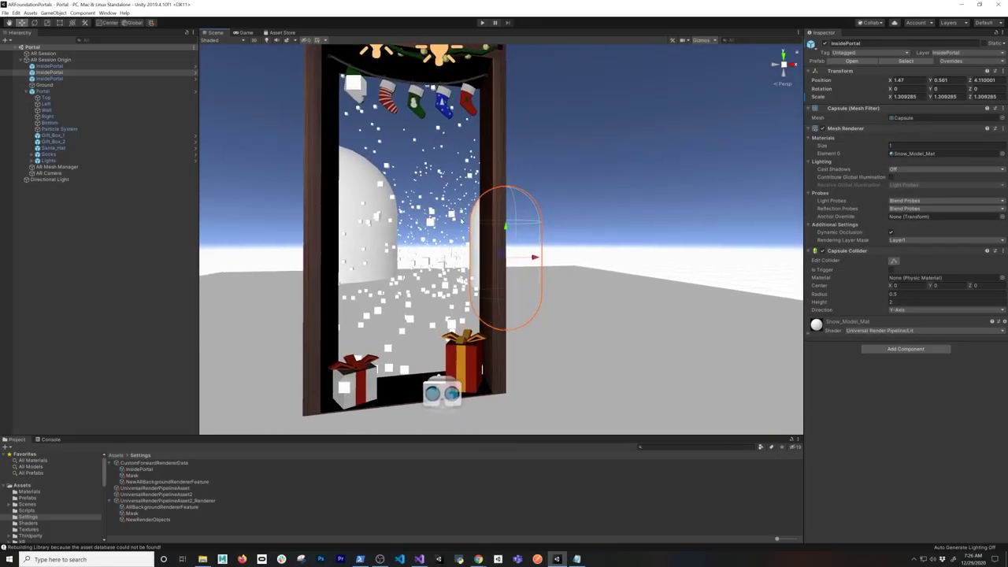
{"action": "left_click", "coordinate": [27, 498]}
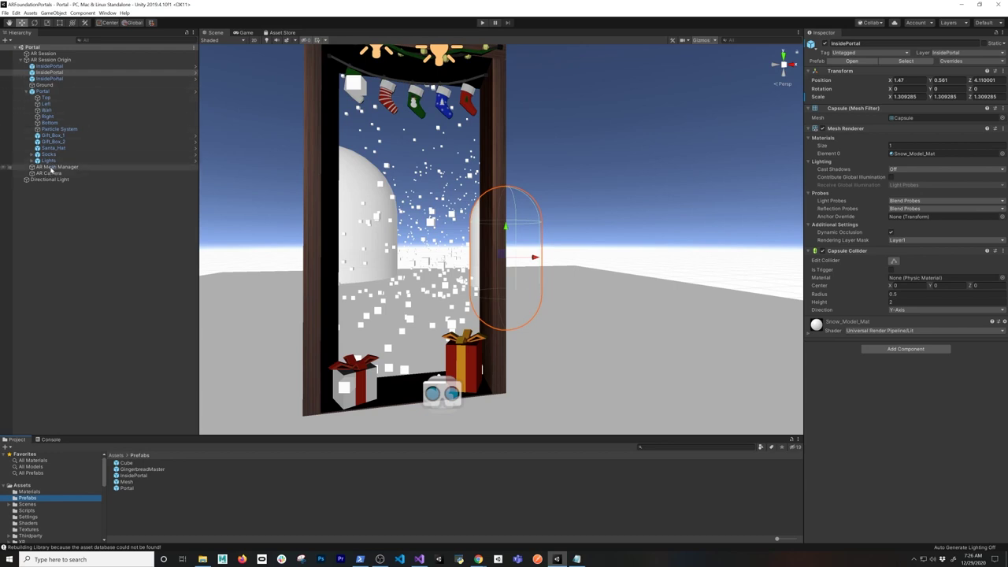
{"action": "left_click", "coordinate": [49, 168]}
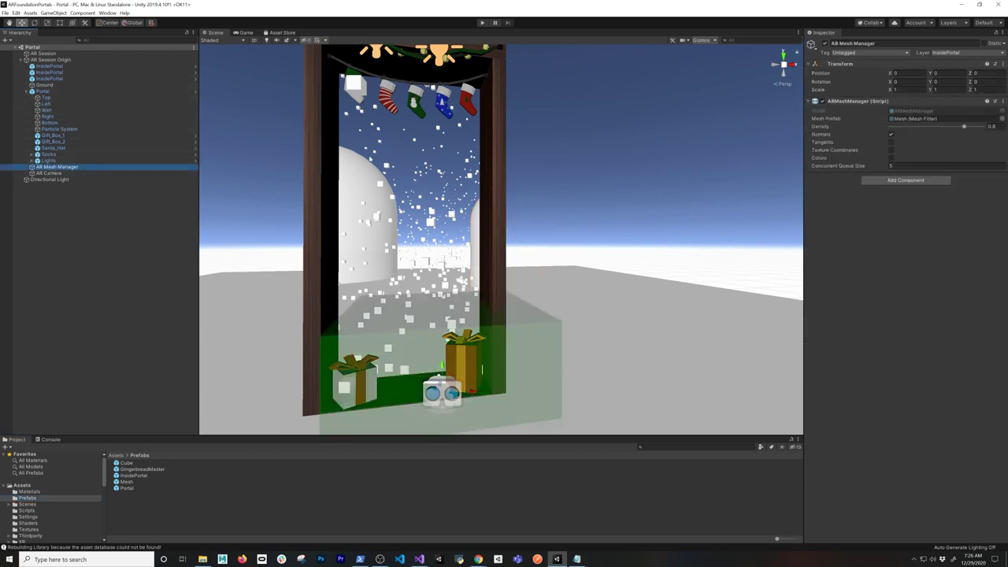
{"action": "left_click", "coordinate": [900, 120]}
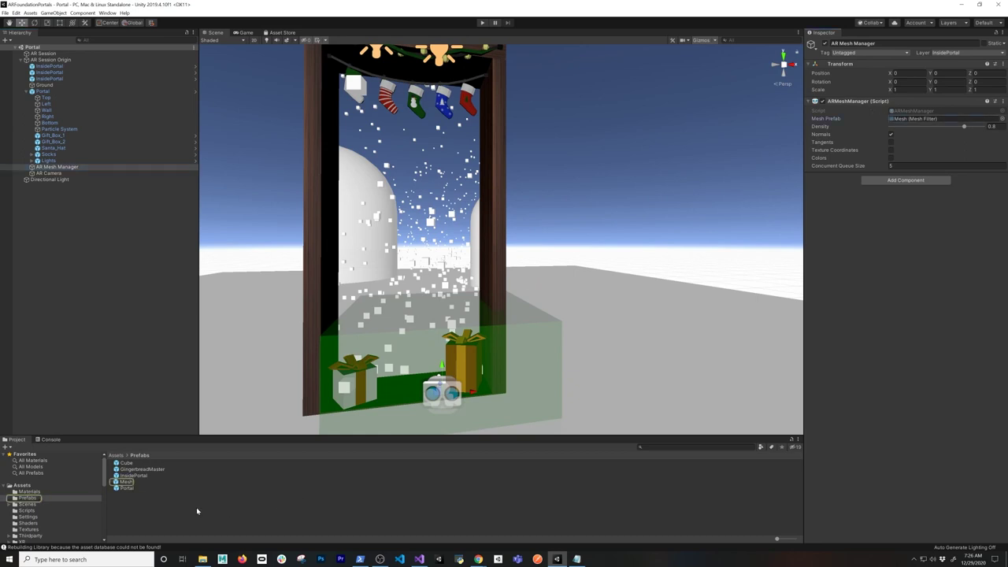
{"action": "double_click", "coordinate": [900, 120]}
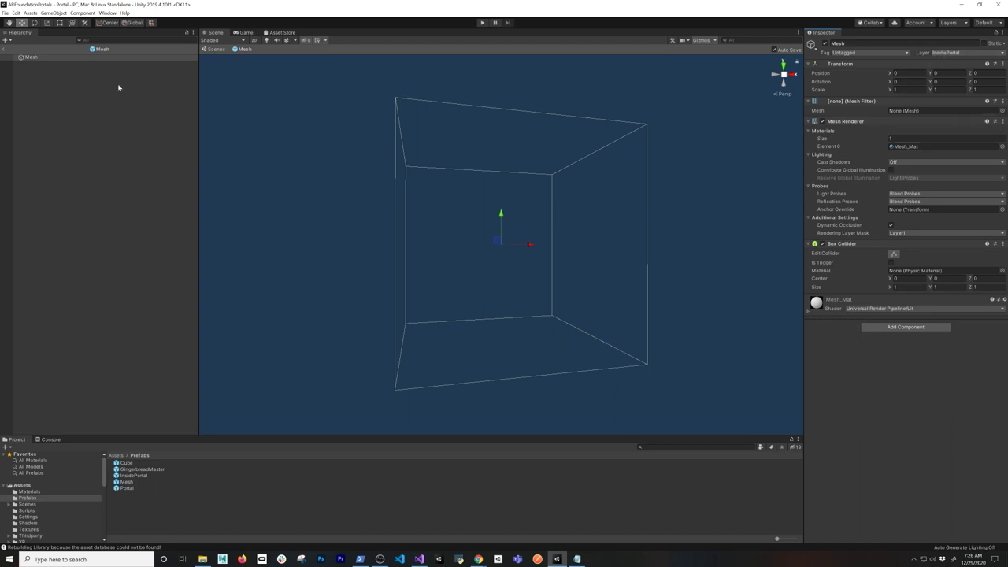
{"action": "left_click", "coordinate": [6, 51]}
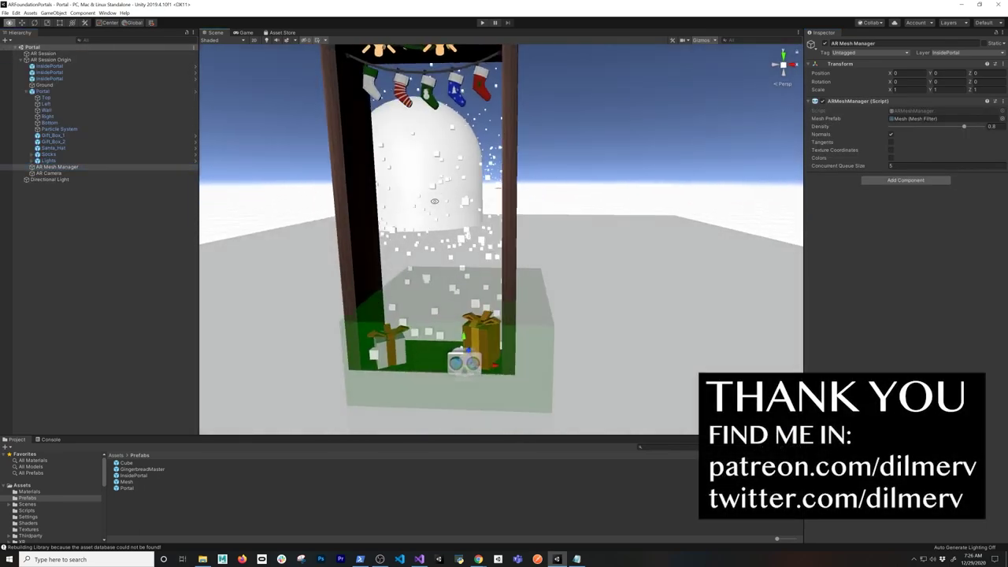
{"action": "mouse_move", "coordinate": [454, 173]}
{"action": "left_mouse_down", "text": "alt"}
{"action": "mouse_move", "coordinate": [511, 163]}
{"action": "mouse_move", "coordinate": [465, 173]}
{"action": "left_mouse_up", "text": "alt"}
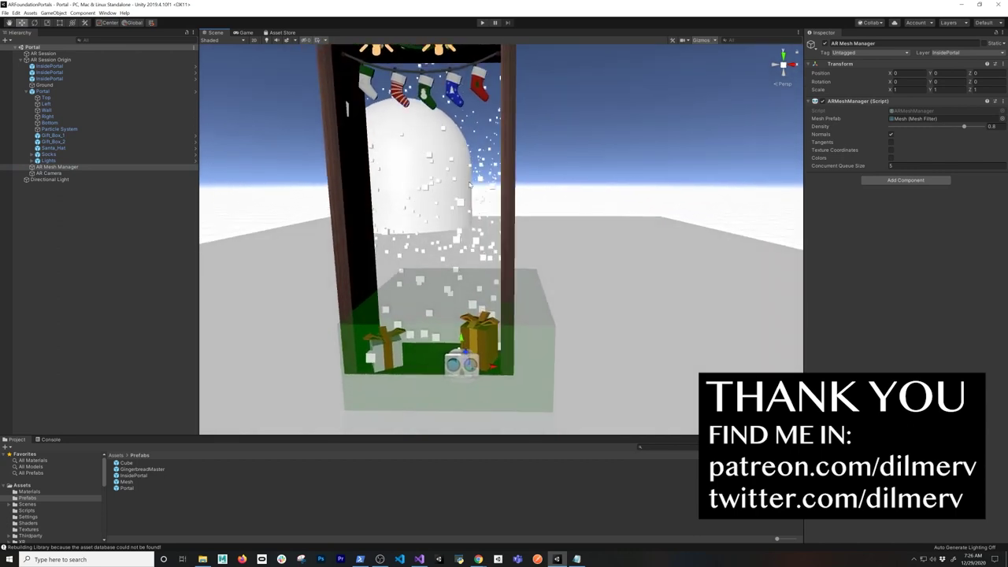
{"action": "scroll", "coordinate": [475, 159], "scroll_direction": "down", "scroll_amount": 4}
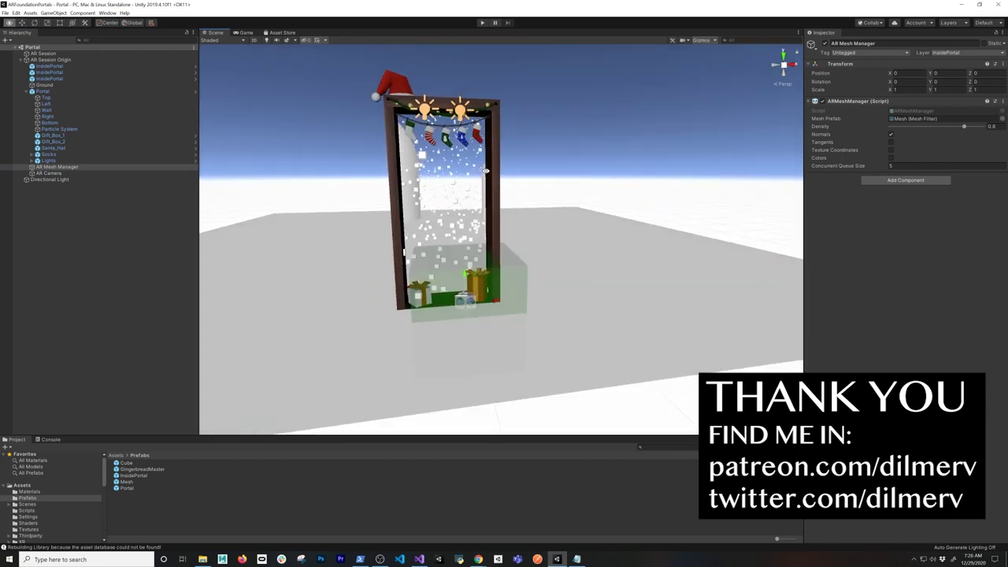
{"action": "scroll", "coordinate": [489, 181], "scroll_direction": "up", "scroll_amount": 5}
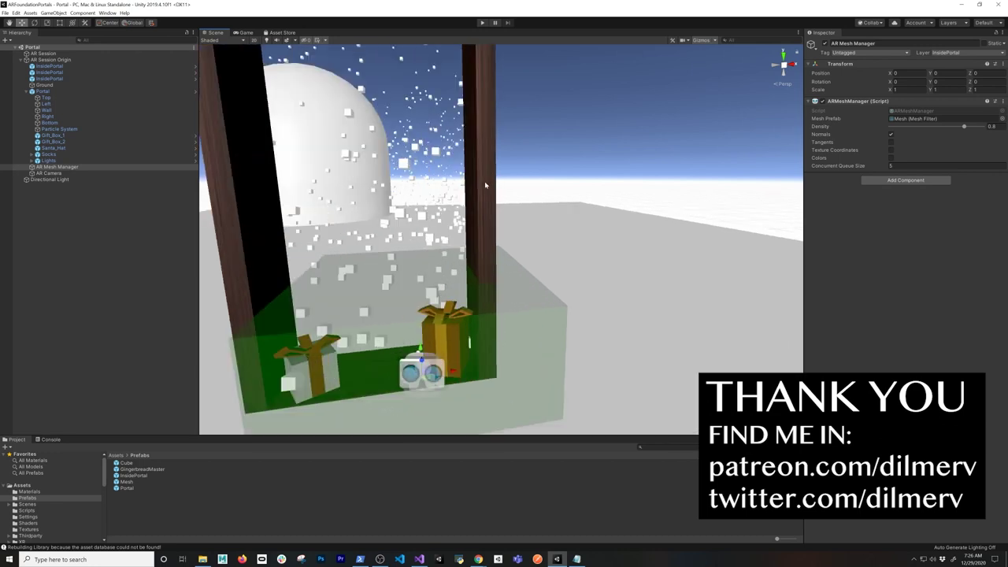
{"action": "left_click_drag", "start_coordinate": [484, 181], "coordinate": [602, 190], "text": "alt"}
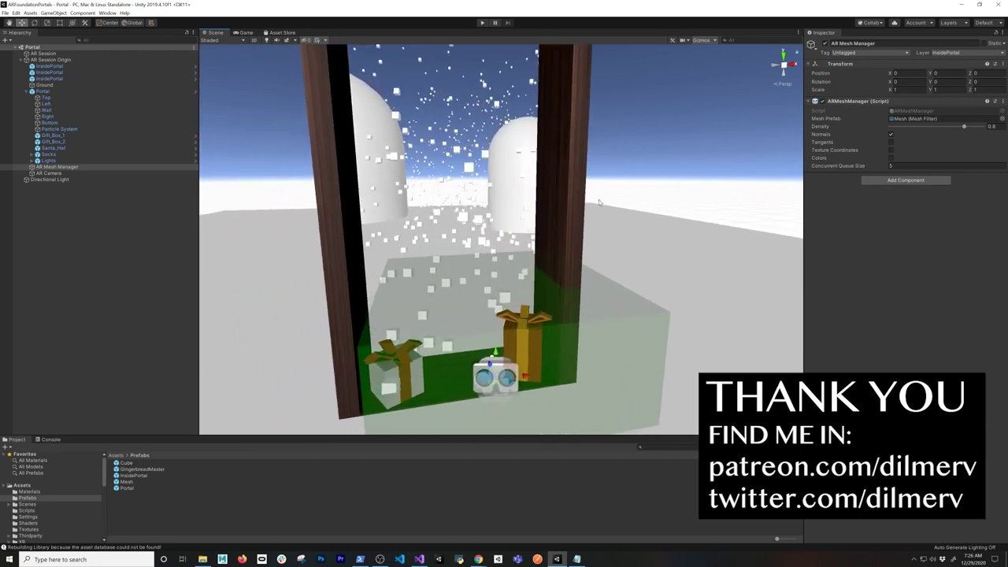